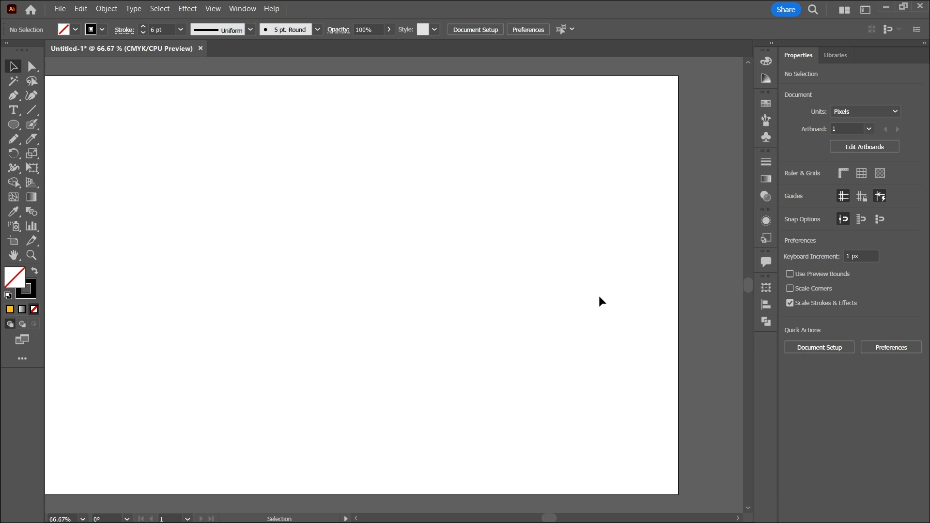
- Detach the Rotate and Reflect tool group as a floating toolbar over the artboard's upper-right corner
click(14, 154)
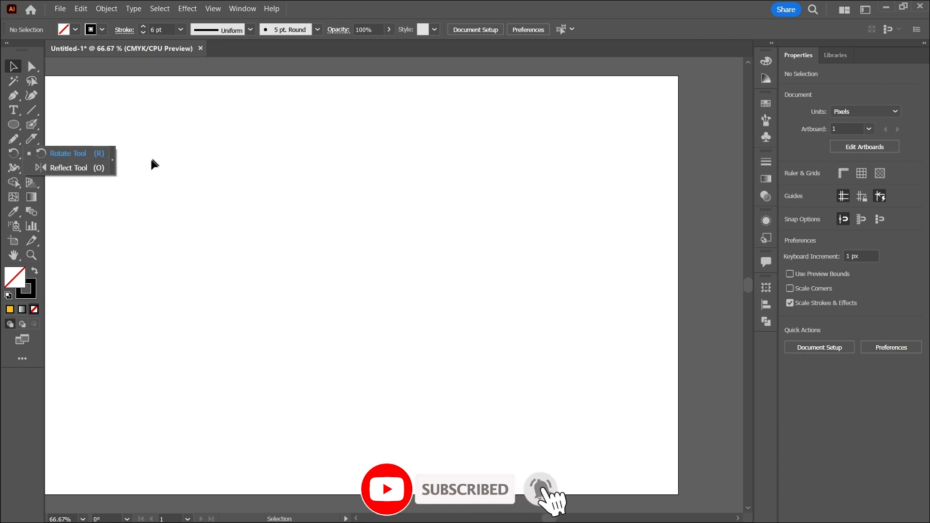
drag(112, 159, 609, 82)
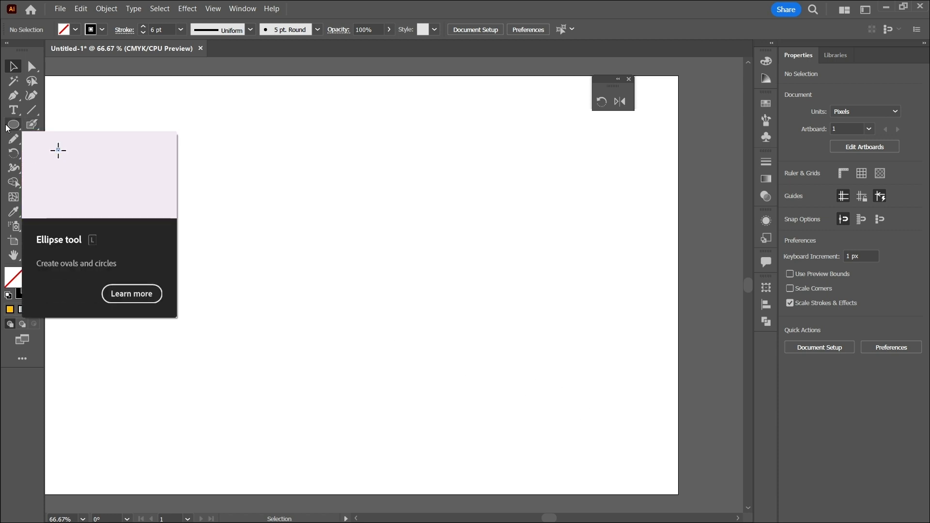
- Draw an eight-sided polygon about 147 px wide and move it toward the middle of the artboard
drag(7, 128, 59, 167)
mouse_move(195, 160)
mouse_down()
mouse_move(388, 342)
mouse_move(214, 197)
mouse_up()
key(Down)
key(Down)
key(Down)
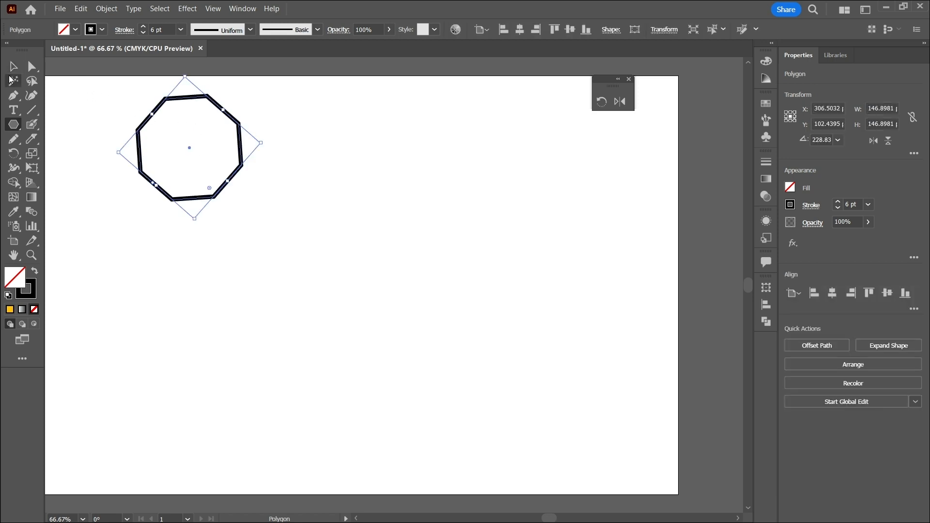
click(13, 67)
drag(181, 98, 337, 212)
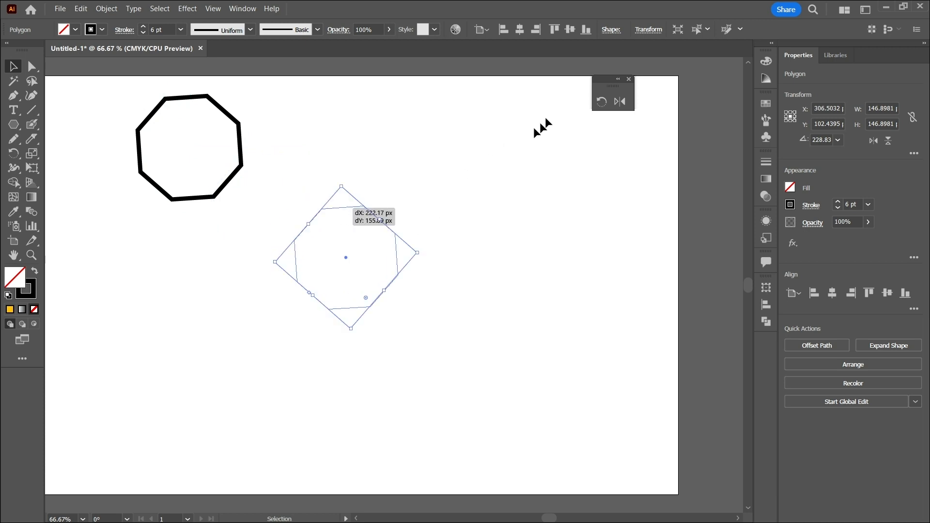
- Rotate the octagon freehand around its own center with the Rotate tool, to an angle of about 357°
click(599, 103)
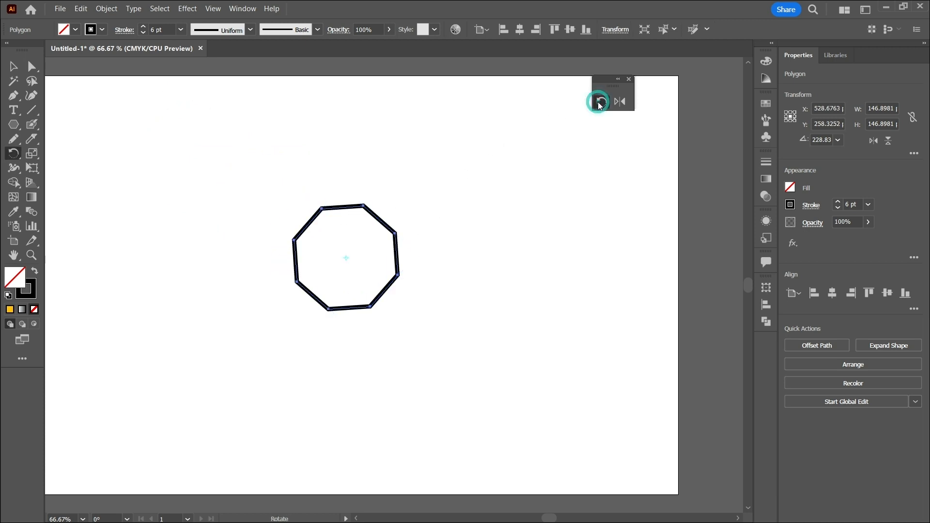
drag(407, 234, 458, 323)
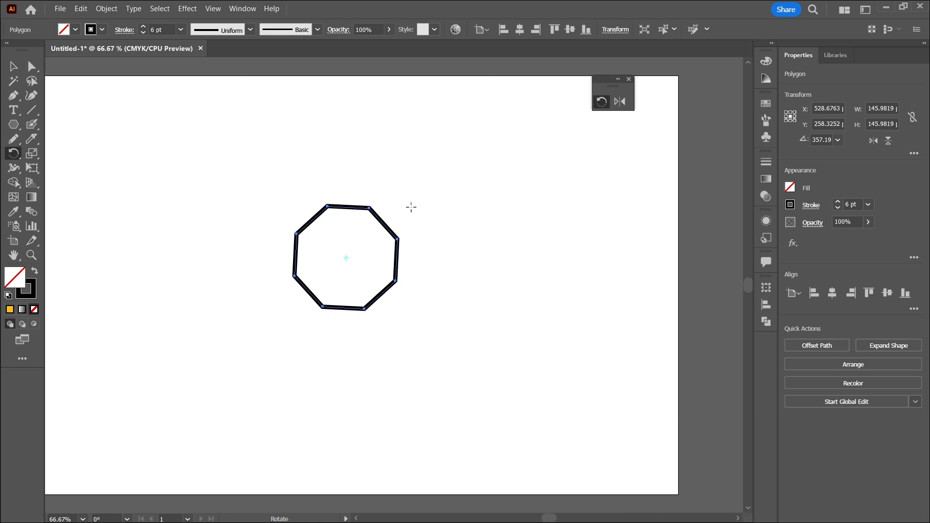
click(13, 66)
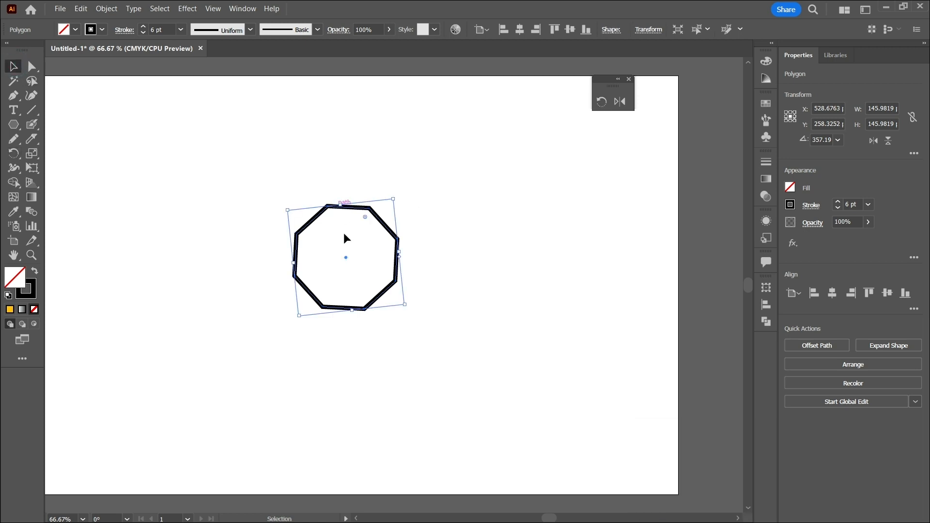
- Delete the octagon from the artboard
click(344, 234)
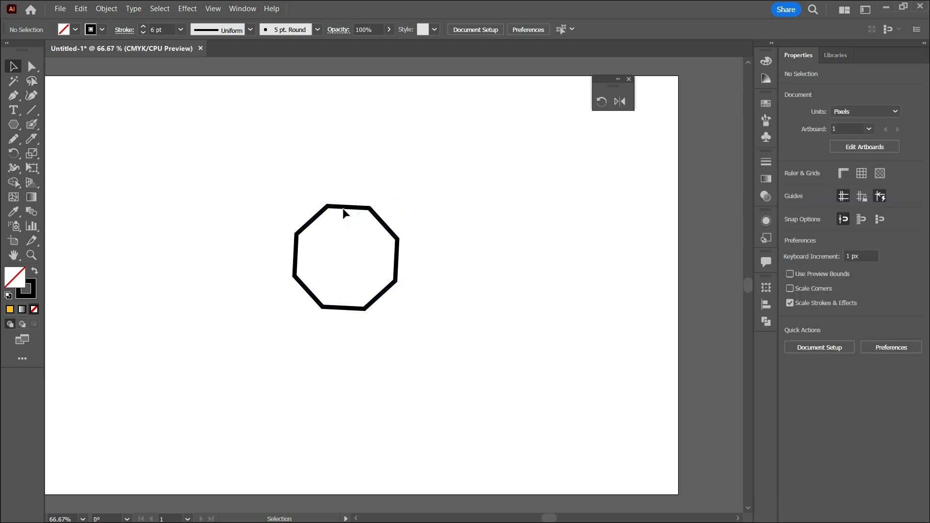
drag(343, 213, 315, 218)
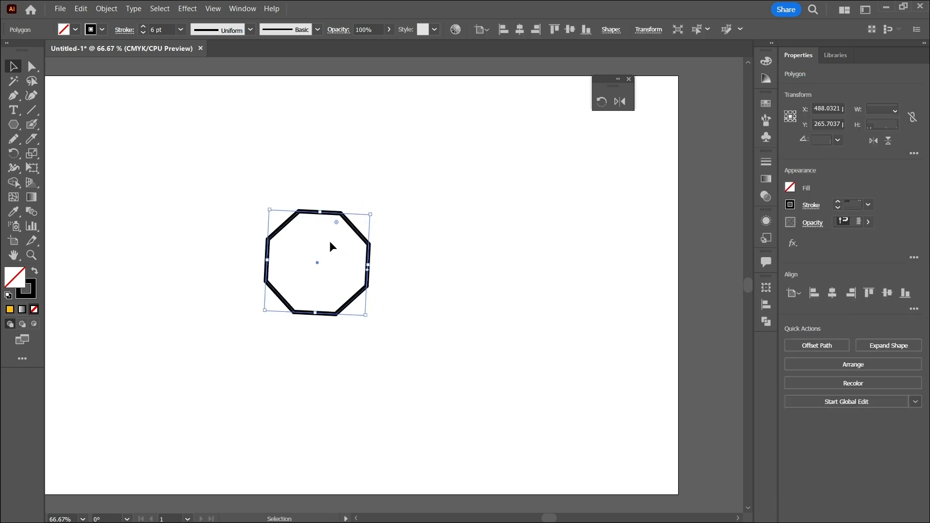
key(Delete)
- Draw a circle about 122 px in diameter just below the middle of the artboard
click(5, 124)
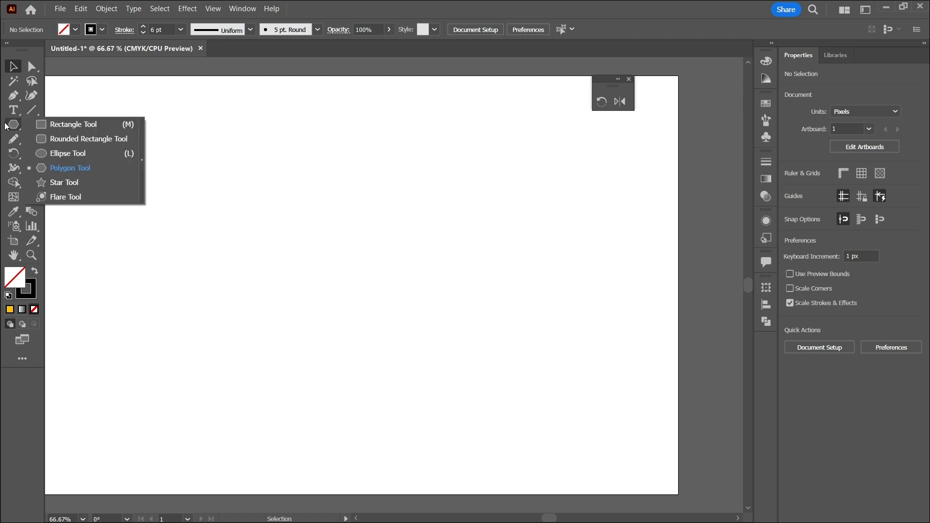
click(74, 154)
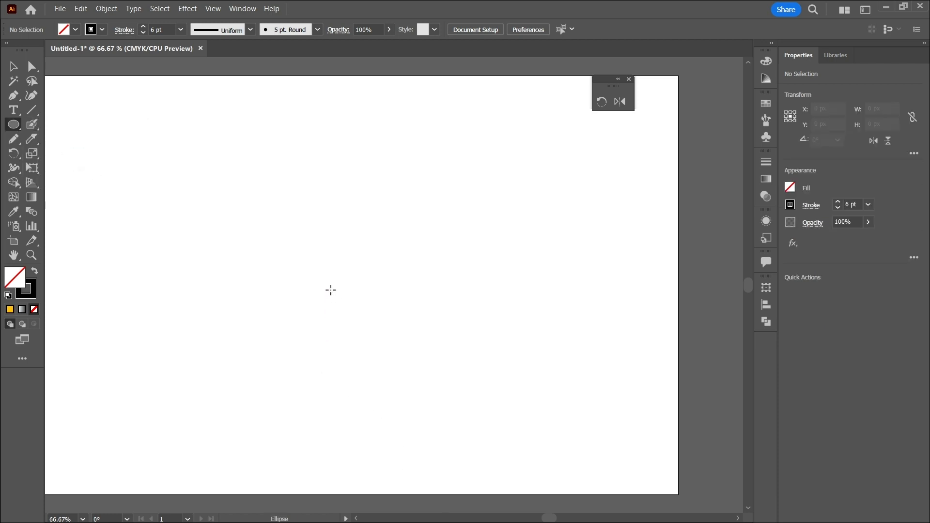
drag(315, 272, 402, 294)
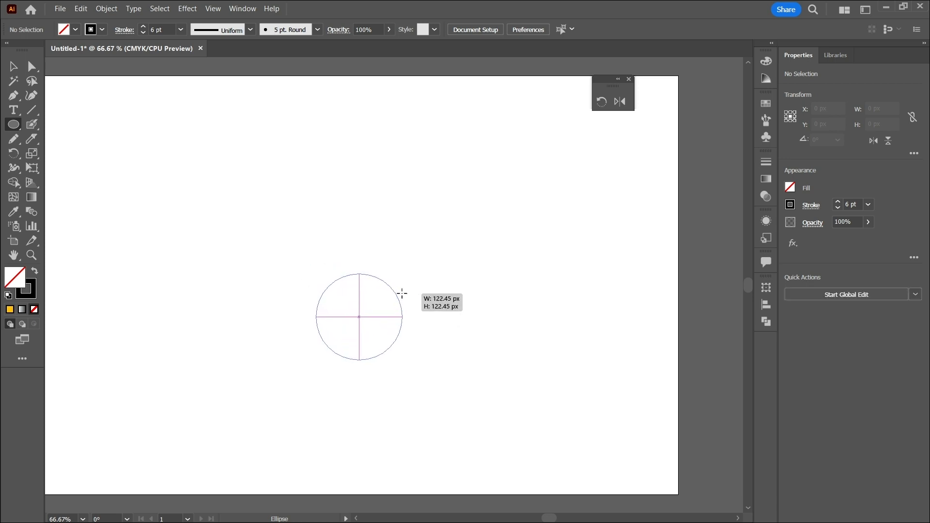
- Fill the circle with bright yellow and set its stroke weight to 3 pt
click(790, 189)
click(674, 307)
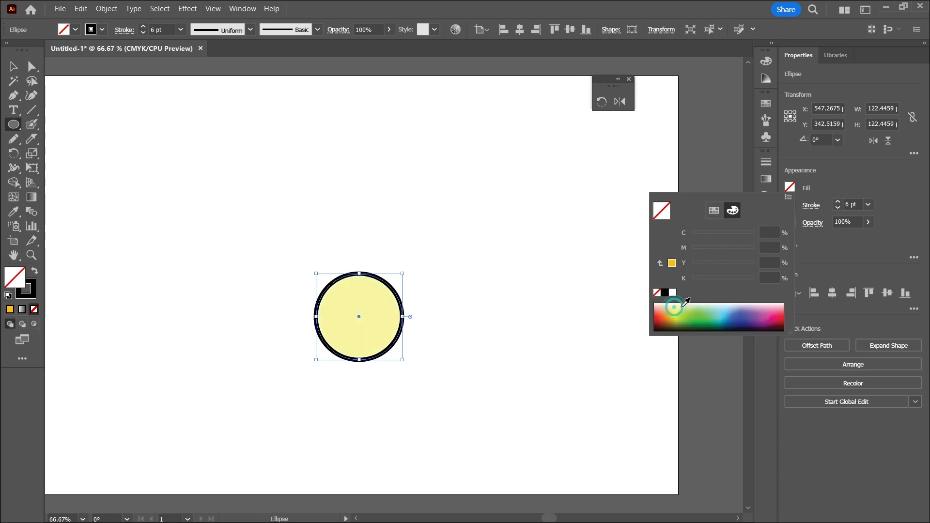
click(674, 315)
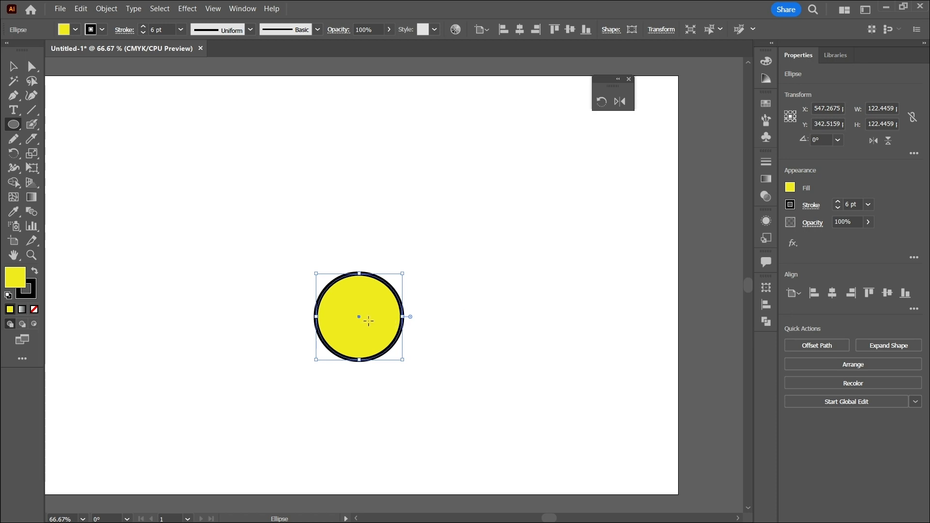
scroll(853, 200, down, 3)
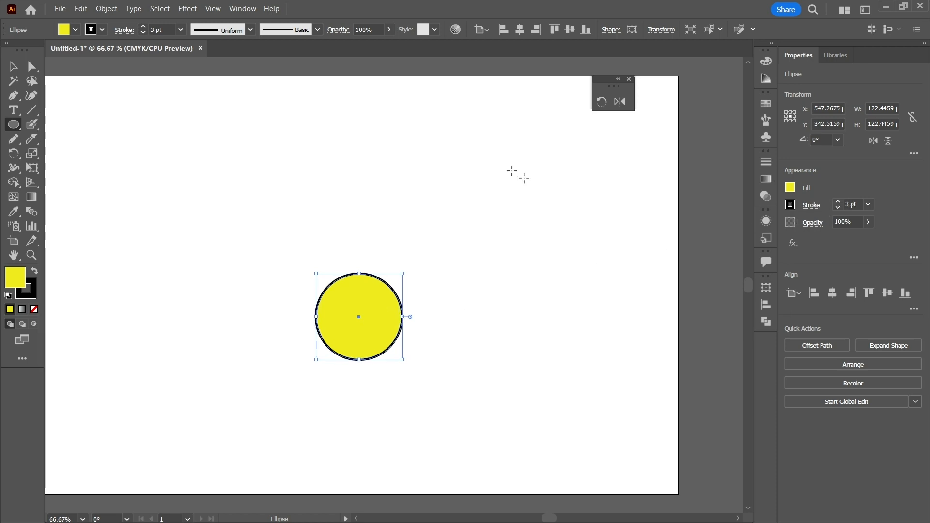
- Draw a small tilted five-pointed star about 47 px wide just above the circle's upper-left edge
click(14, 127)
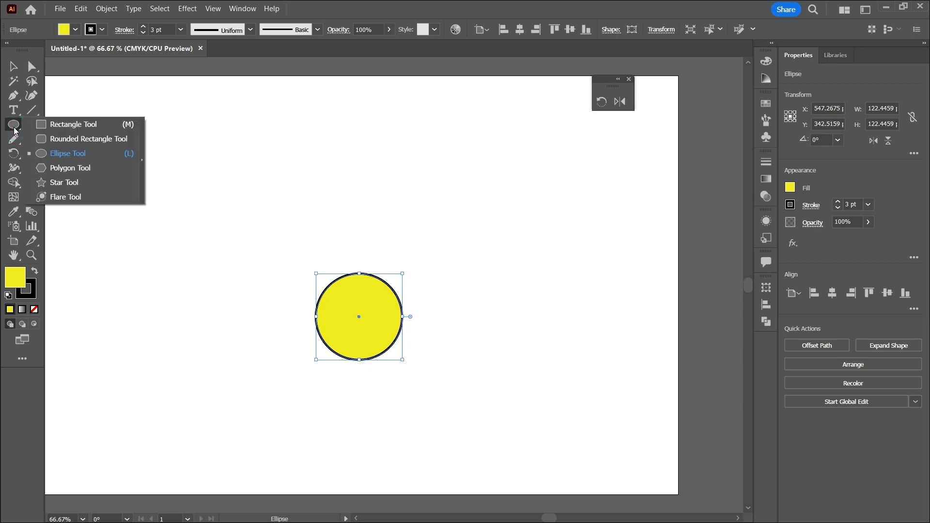
click(102, 186)
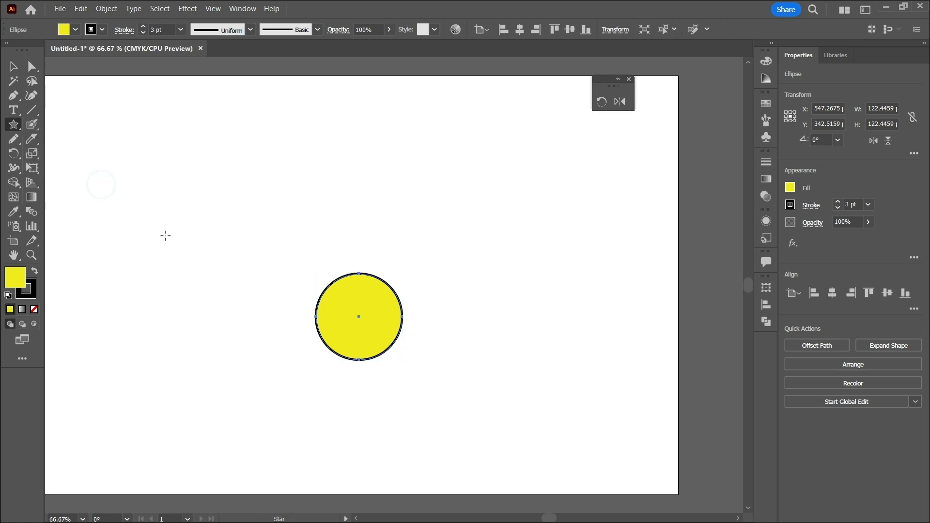
drag(330, 248, 347, 258)
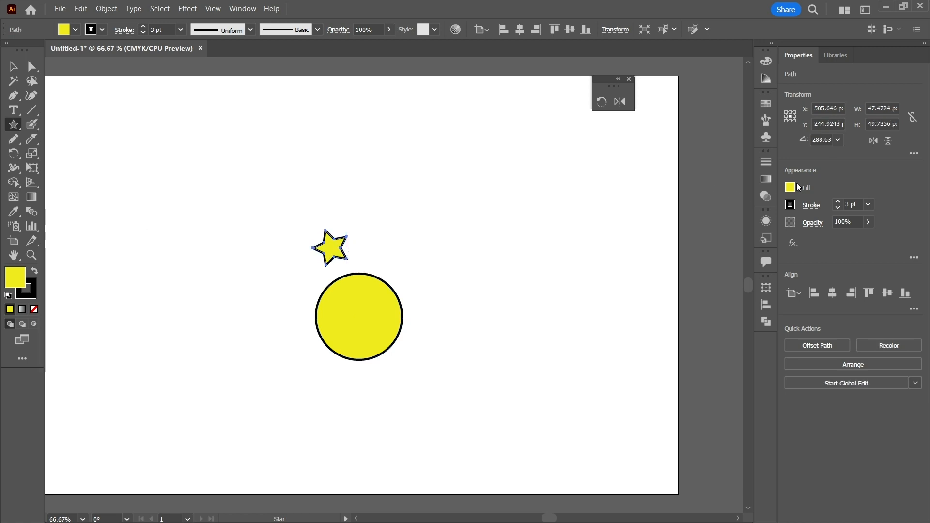
- Fill the star with red, using C 0, M 100, Y 100, K 0
click(790, 188)
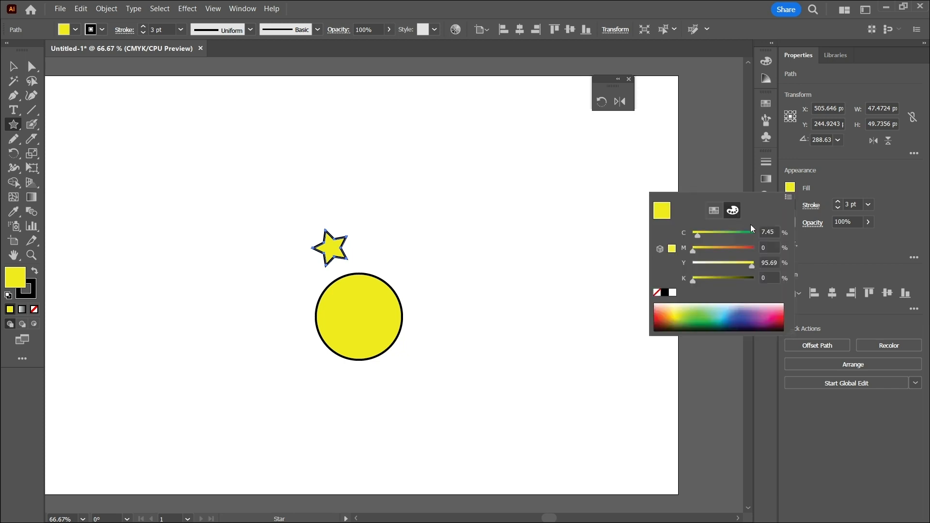
click(782, 310)
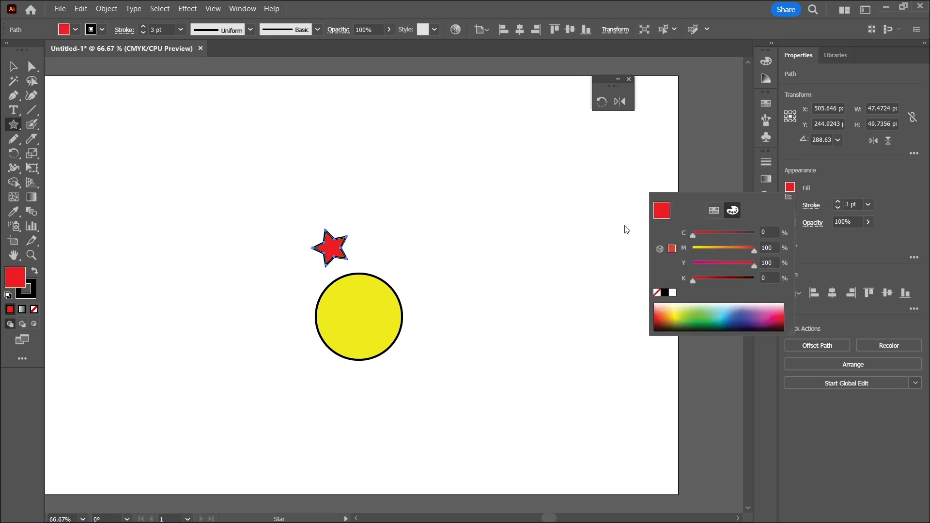
click(365, 323)
click(495, 306)
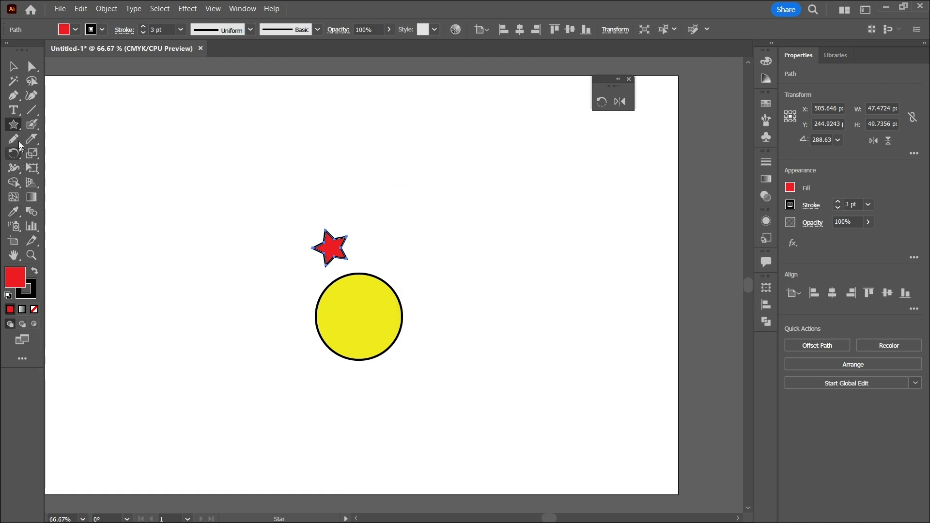
- Recolor the circle's fill light blue, about C 54, M 0, Y 4, K 0
click(13, 66)
click(359, 325)
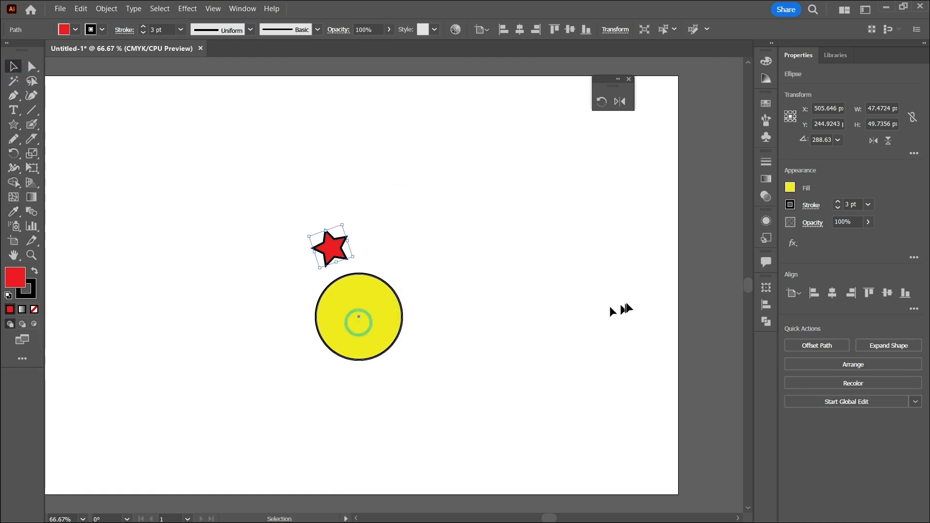
click(790, 187)
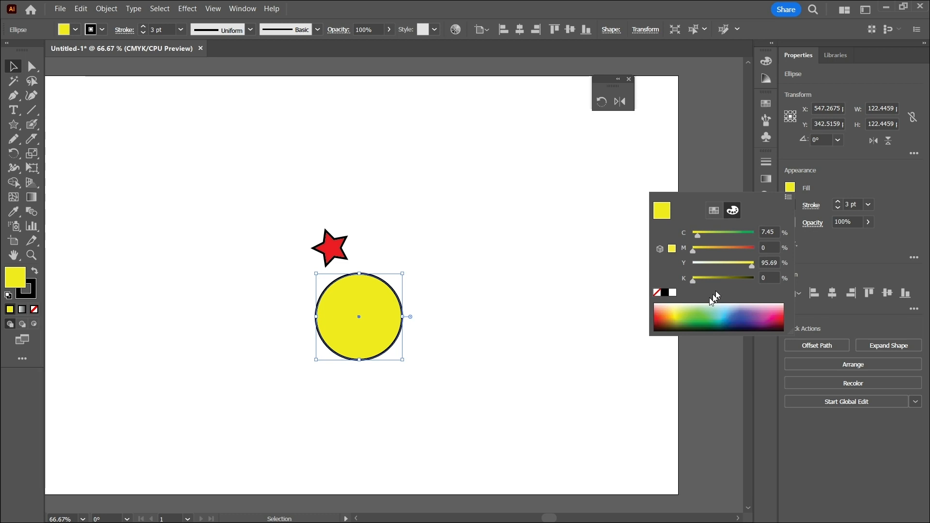
click(730, 311)
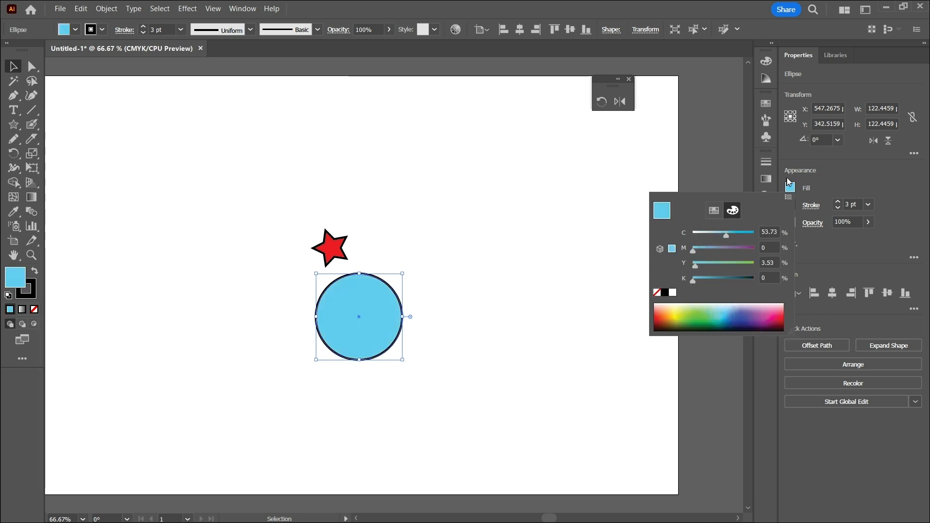
click(735, 168)
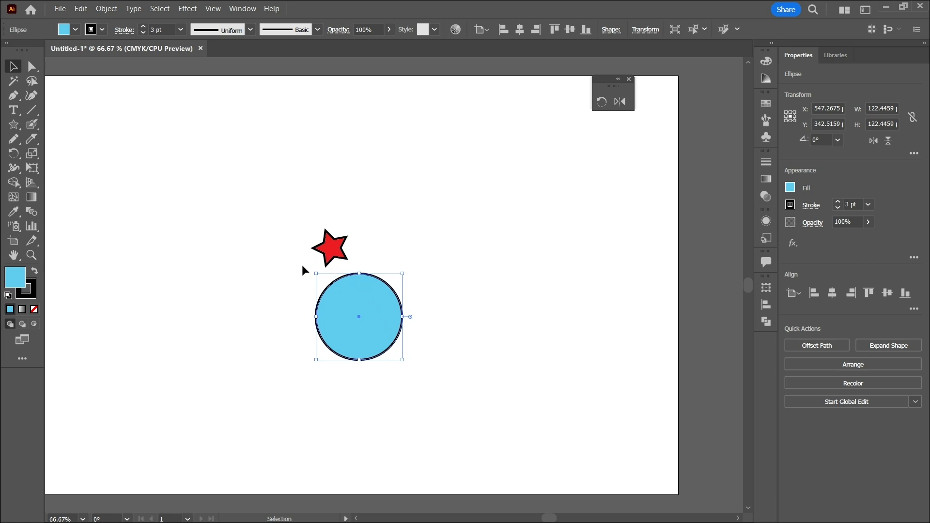
click(16, 125)
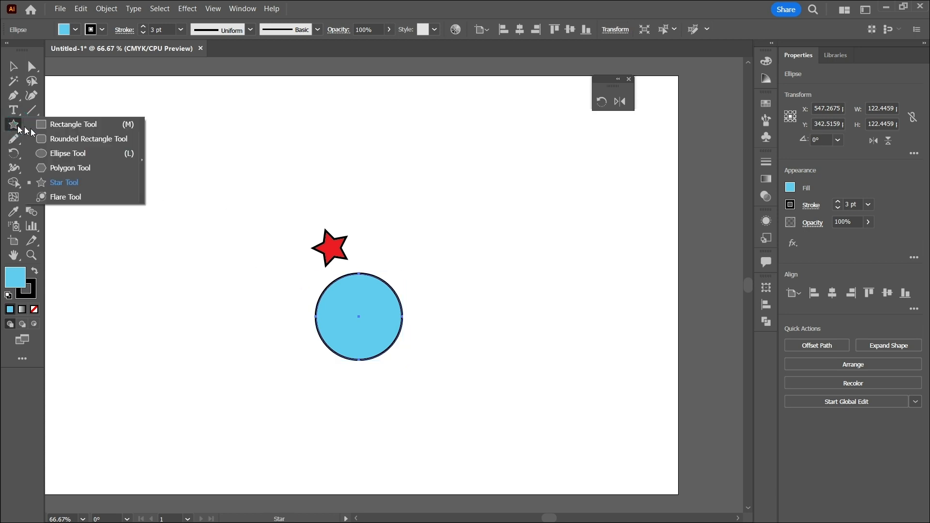
click(61, 180)
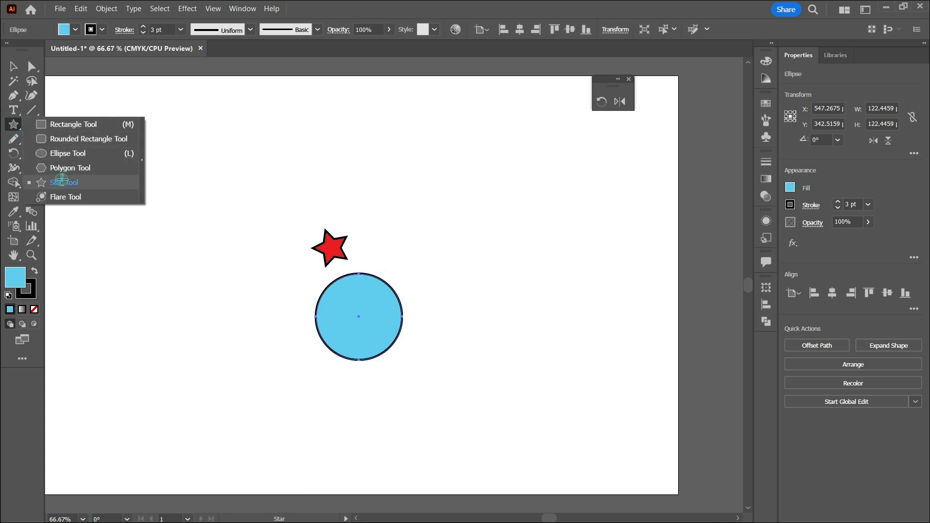
click(21, 277)
click(22, 279)
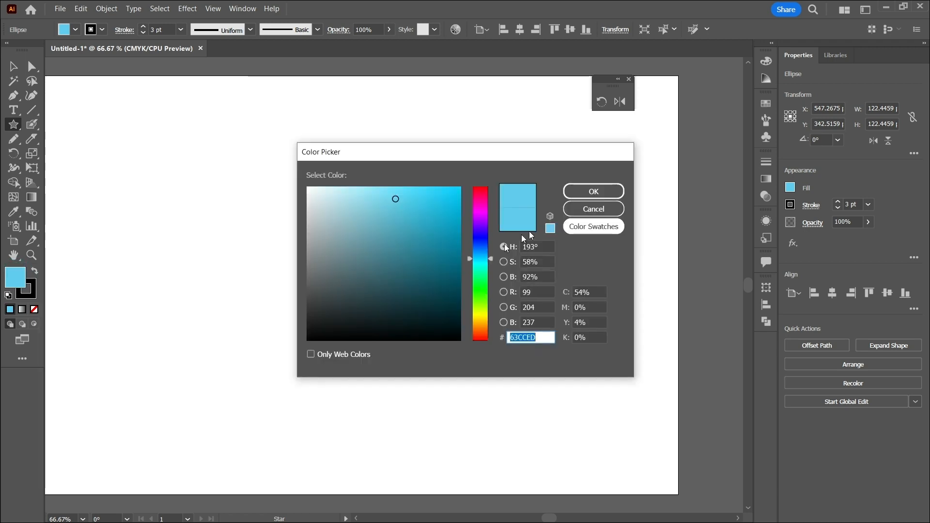
click(479, 193)
click(593, 191)
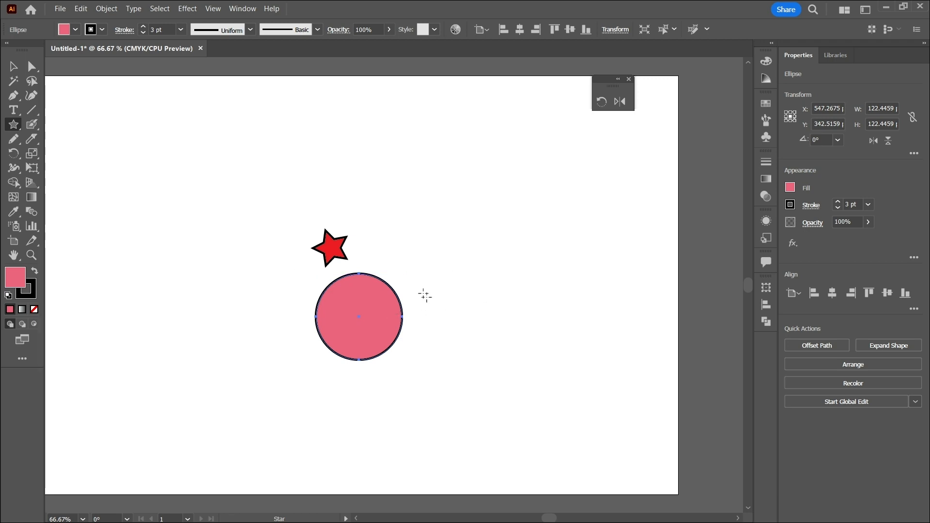
key(ctrl+z)
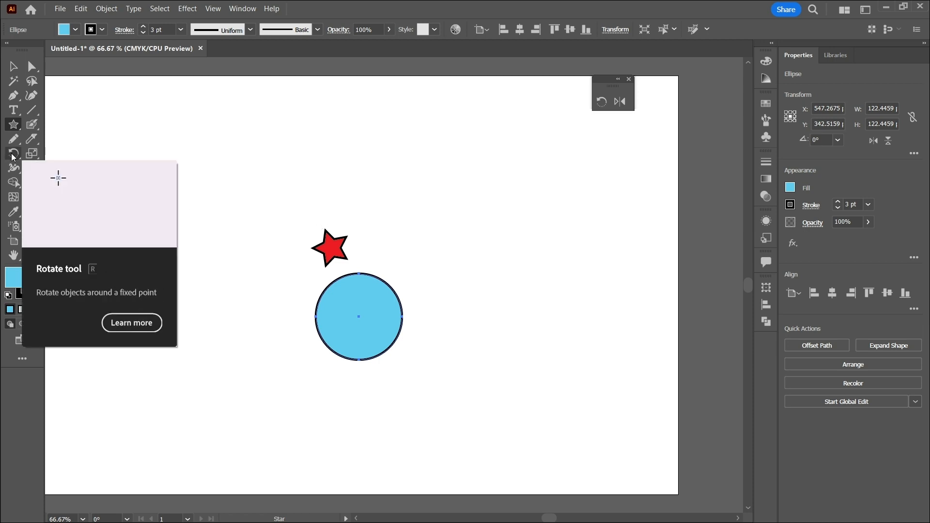
- Rotate the blue circle and red star together by 360/10 degrees around the circle's center
click(13, 155)
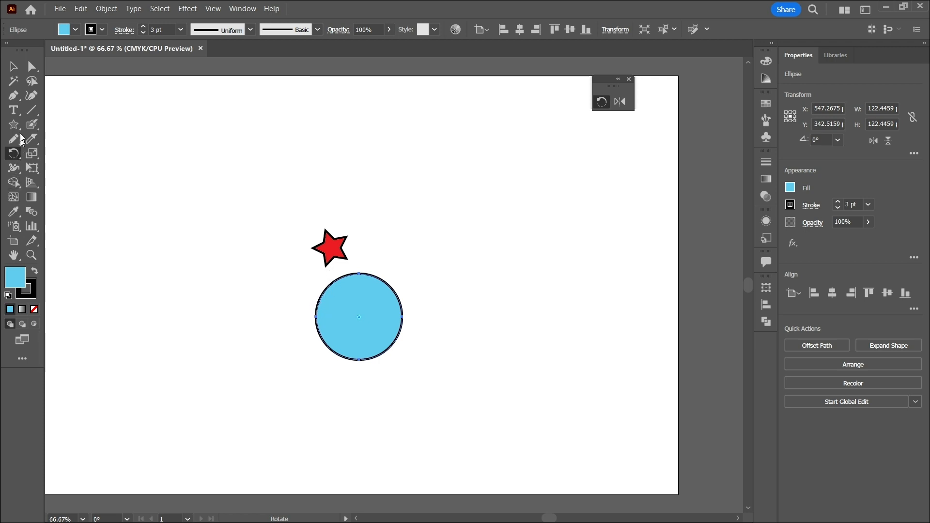
click(13, 66)
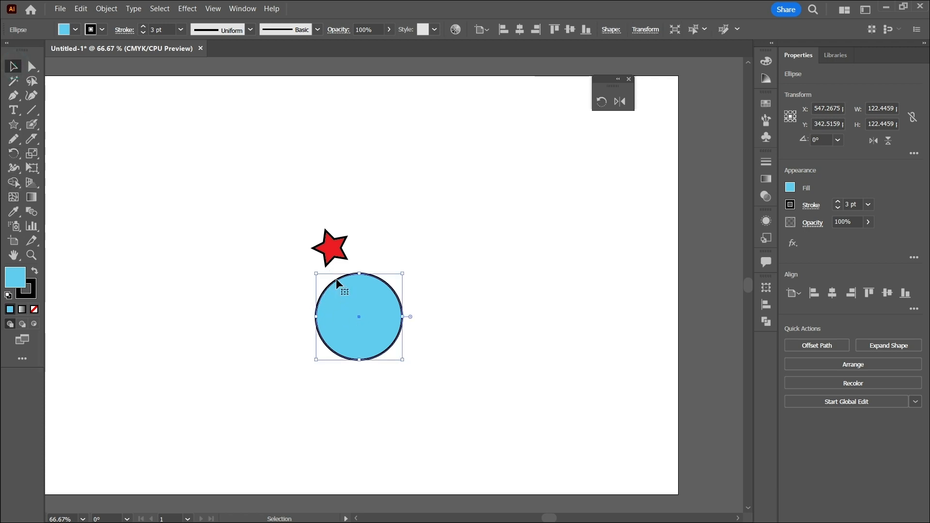
shift+click(328, 247)
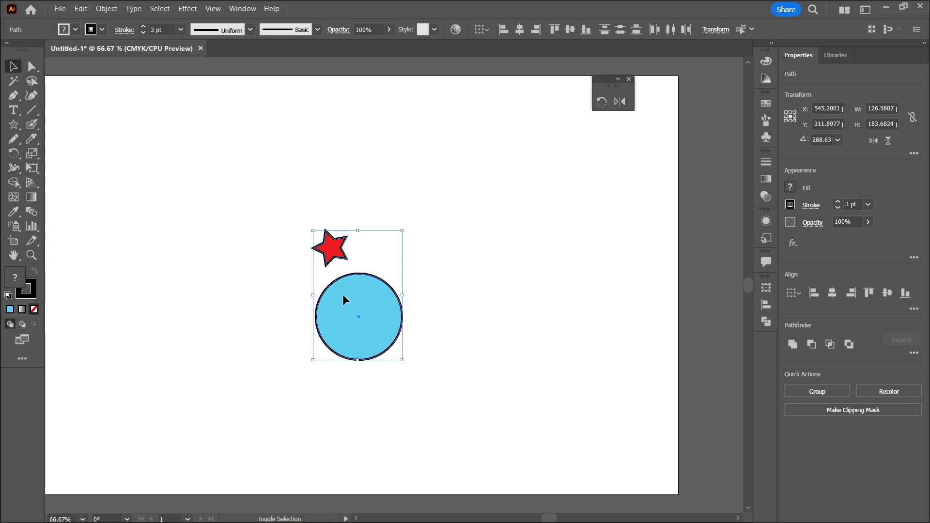
click(18, 158)
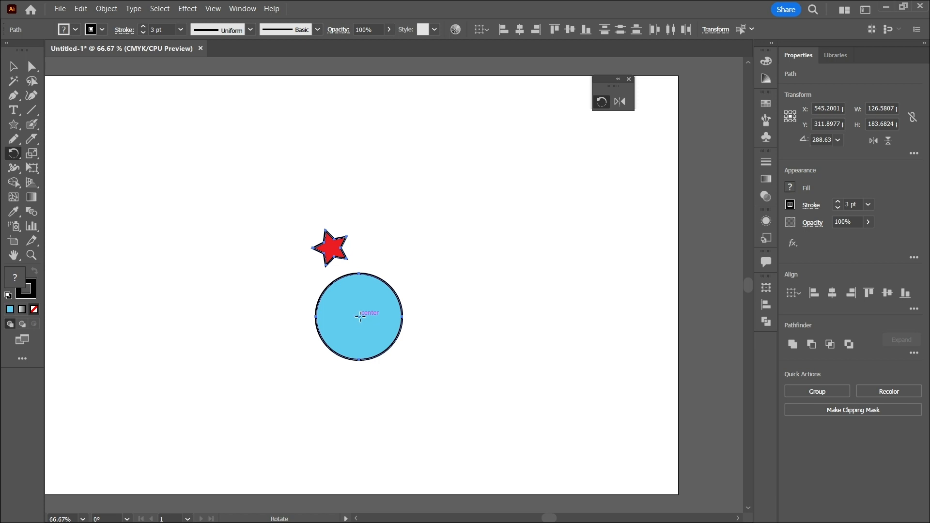
alt+click(360, 317)
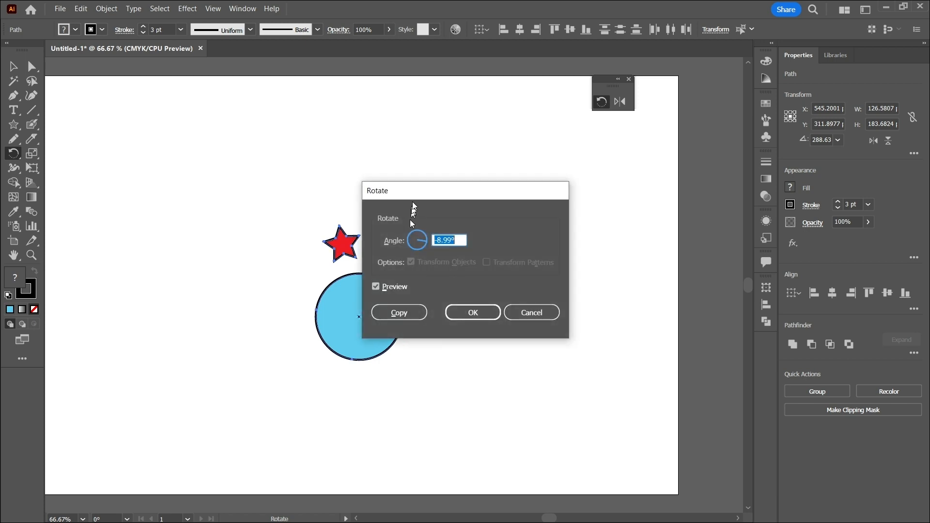
drag(426, 191, 461, 147)
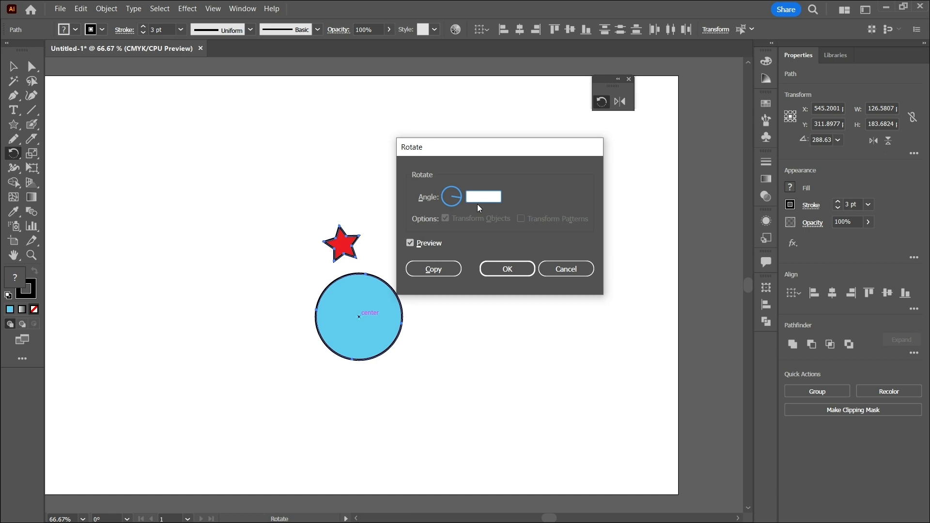
text(3600)
key(BackSpace)
text(/)
text(10)
click(507, 268)
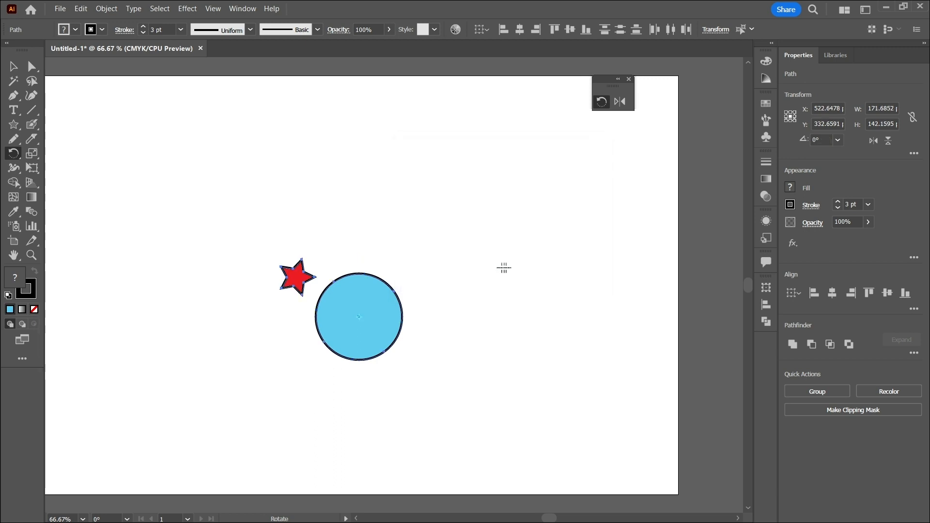
- Rotate both selected shapes by a further 360°/10 around the circle's center without copying them
alt+click(359, 317)
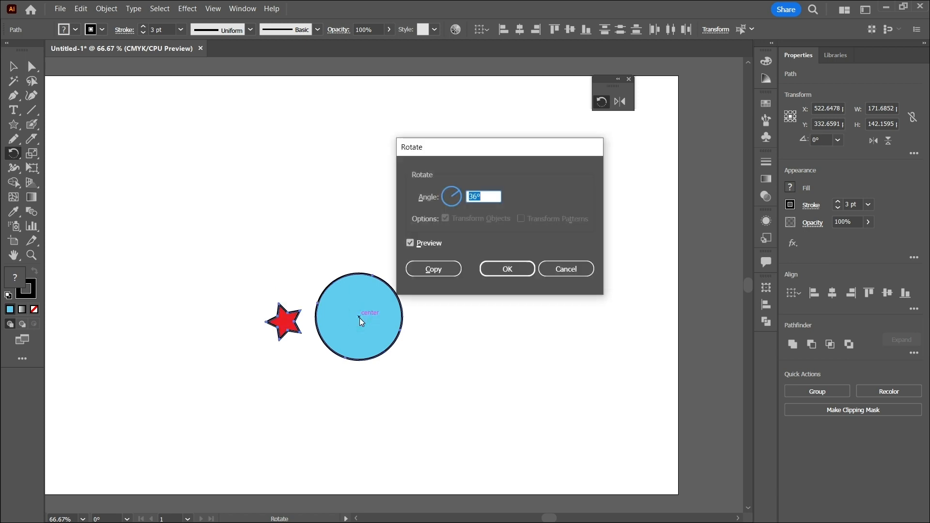
click(477, 197)
click(476, 197)
text(0°)
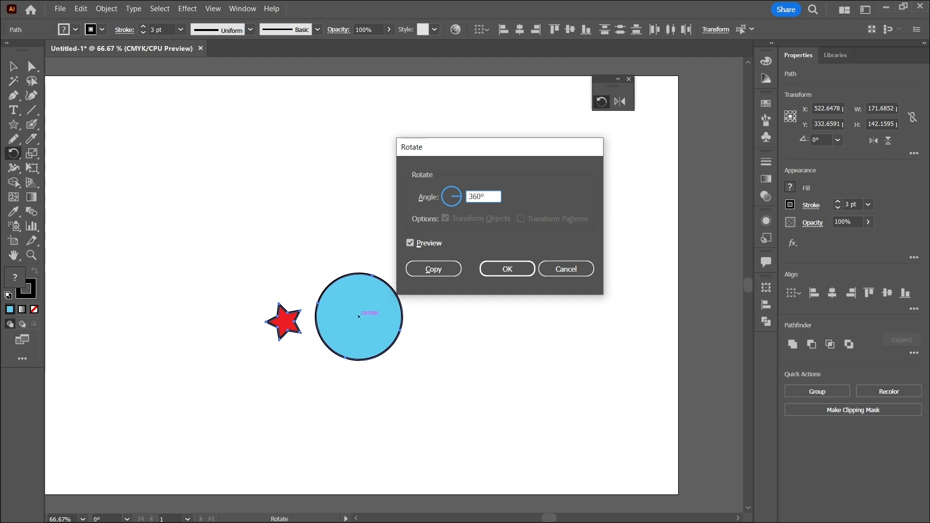
text(/10)
click(497, 266)
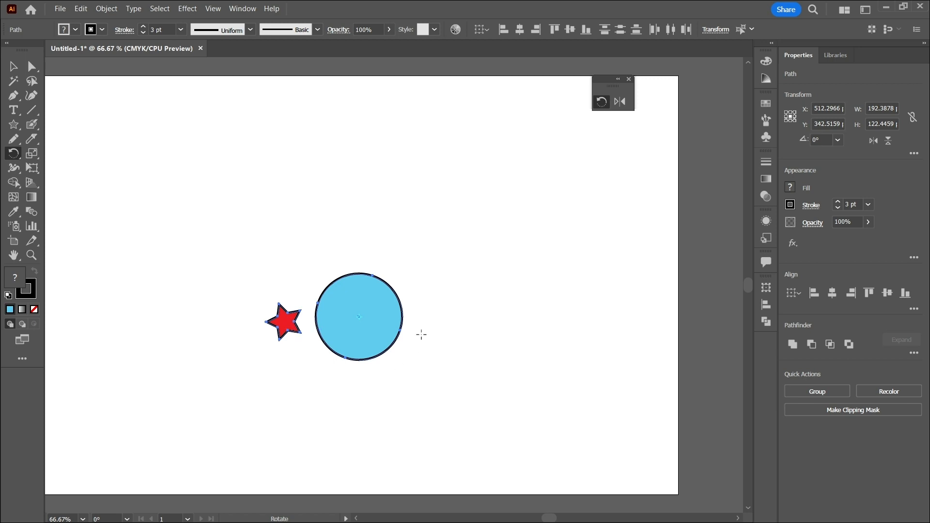
- Create a copy of the circle and star rotated by 360°/10 around the circle's center, with the preview on
click(283, 321)
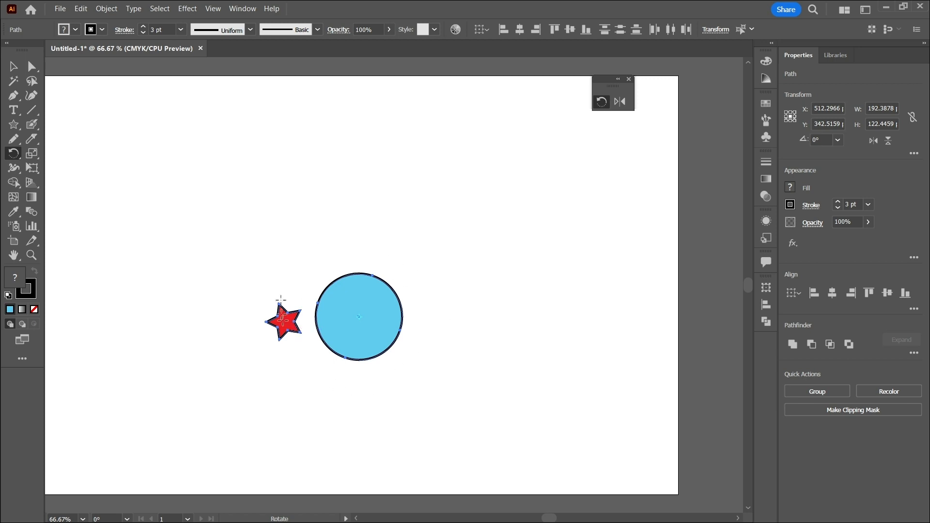
click(359, 320)
alt+click(359, 317)
click(481, 196)
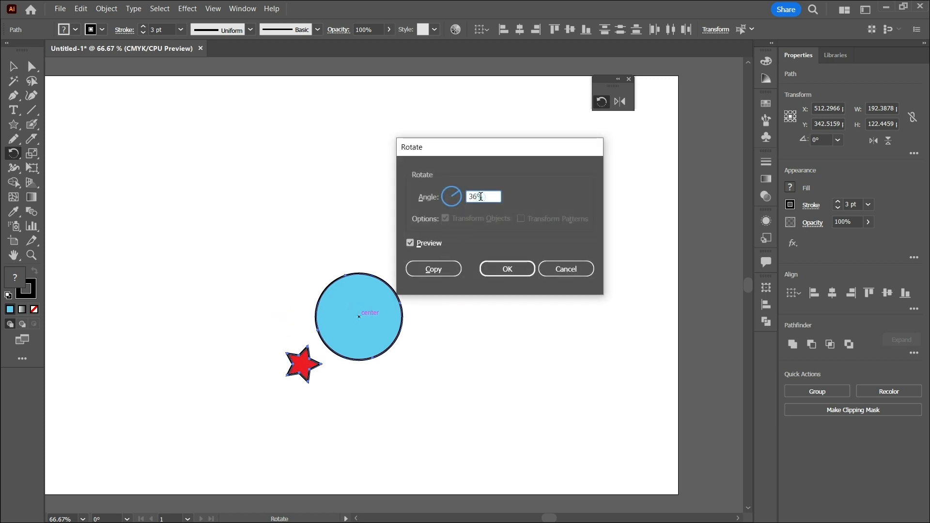
text(0°/12)
key(BackSpace)
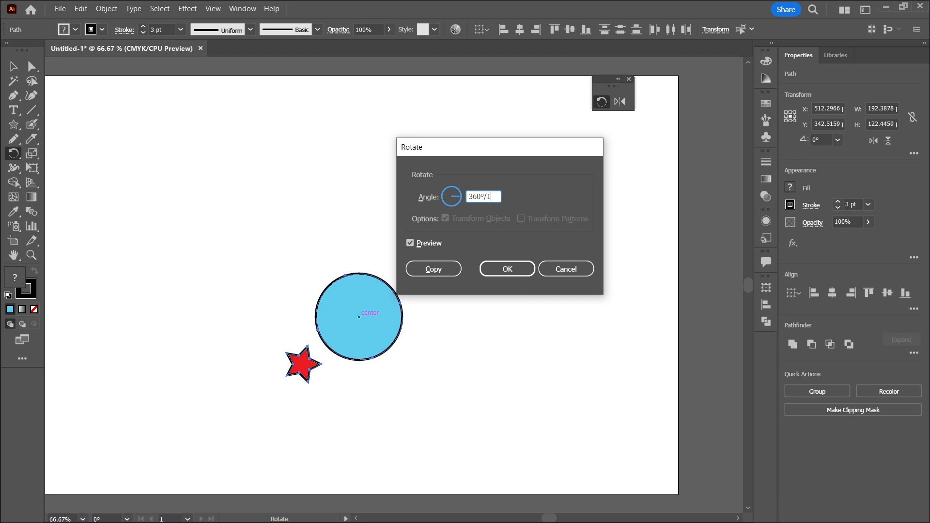
text(0)
click(415, 247)
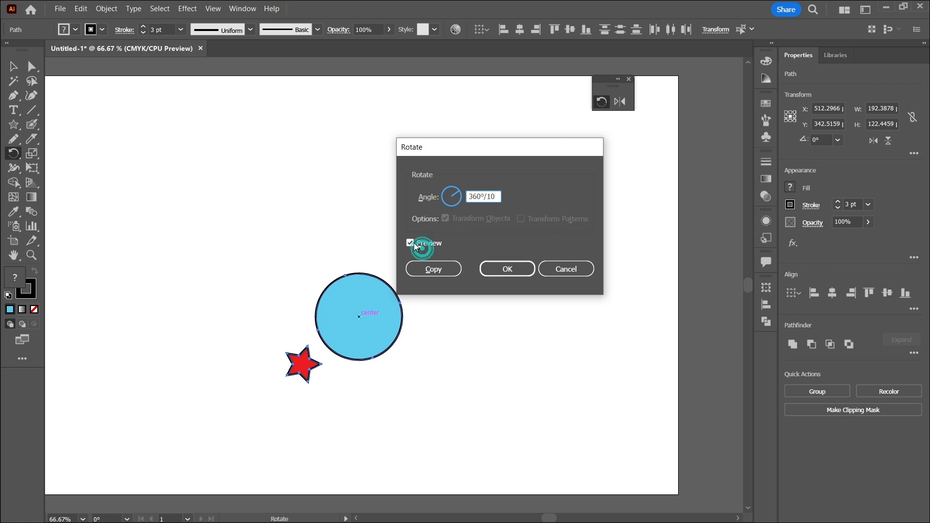
click(428, 268)
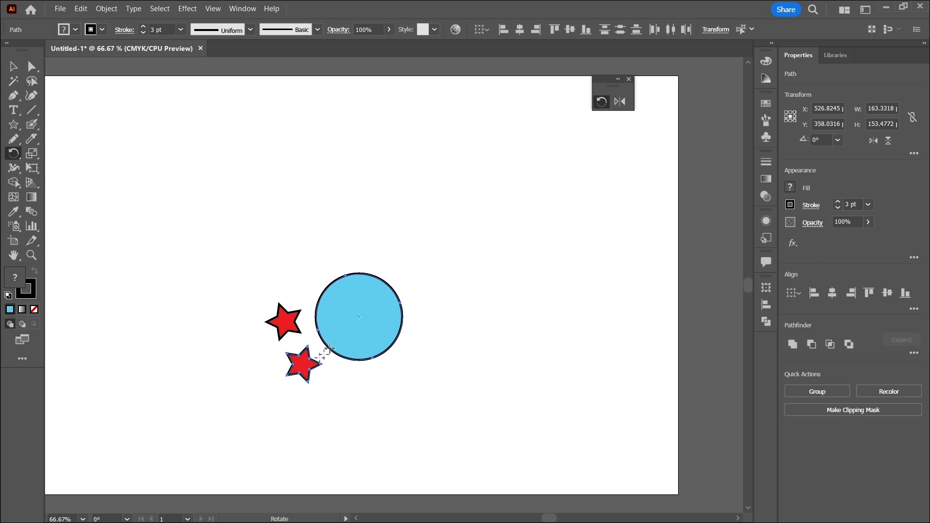
- Repeat the rotated copy eight times to complete a ring of ten stars around the circle
key(ctrl)
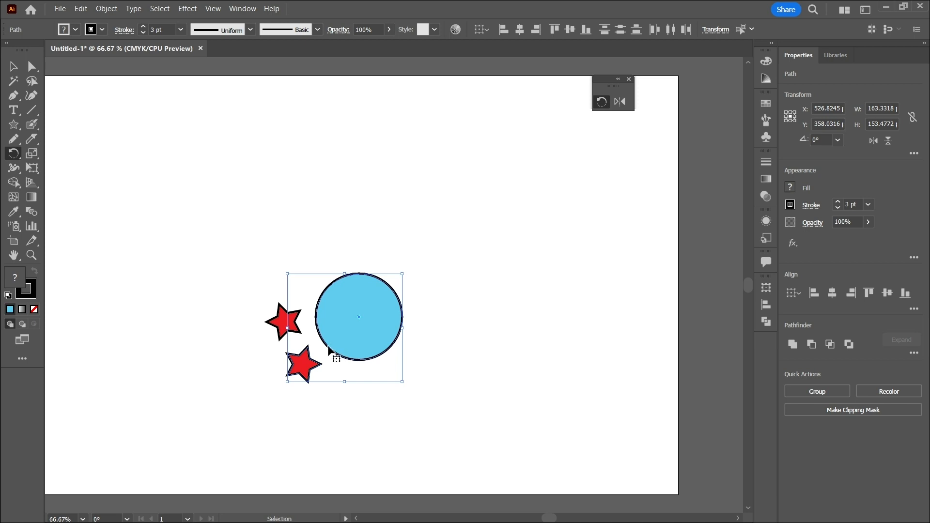
key(ctrl+d)
key(ctrl+d)
key(ctrl+d)
key(ctrl+d)
key(ctrl+d)
key(ctrl+d)
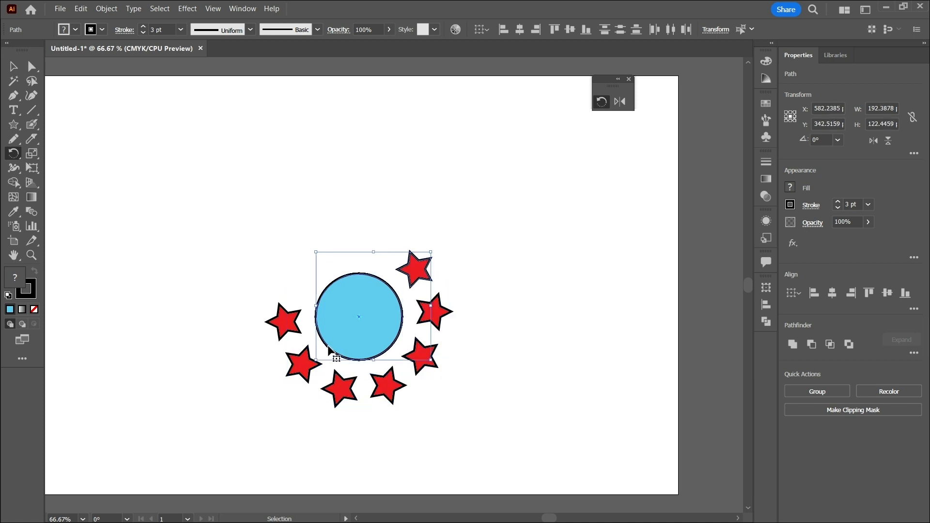
key(ctrl+d)
key(ctrl+d)
key(r)
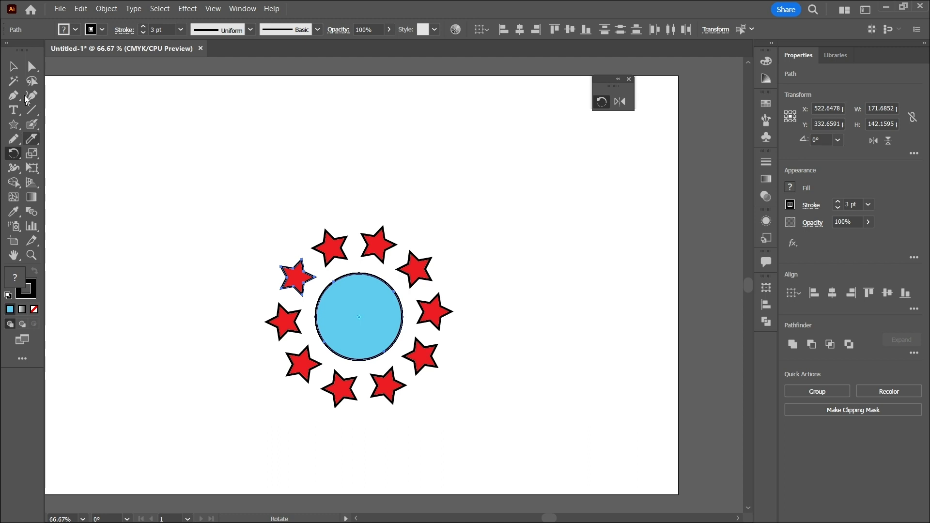
- Select the whole star ring with its circle and move it up and left to about X 458, Y 254 px
key(v)
drag(258, 207, 500, 420)
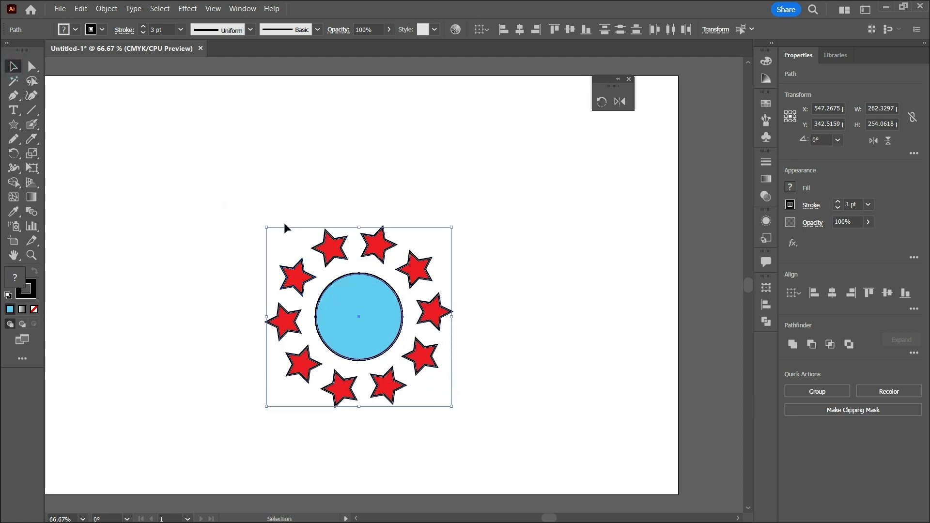
drag(366, 298, 296, 253)
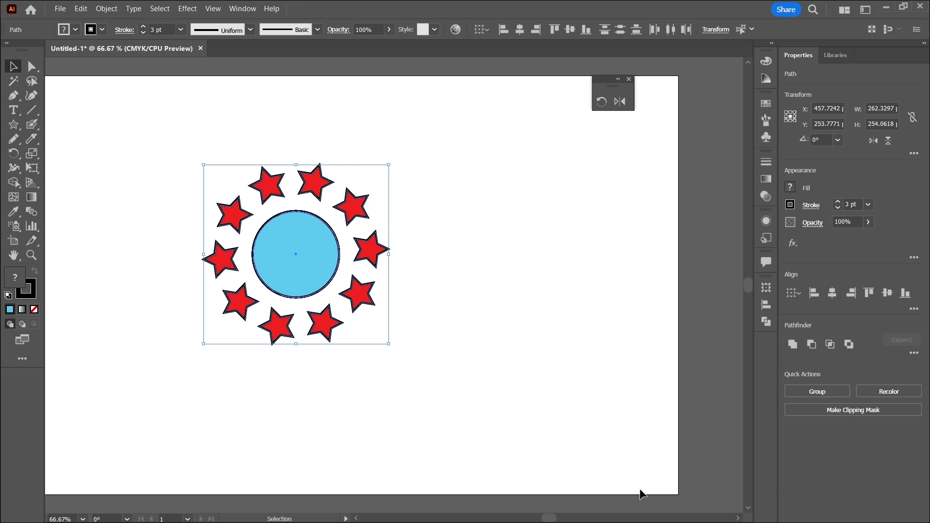
- Examine the star ring's paths in Outline view, then return to the color preview
key(ctrl+y)
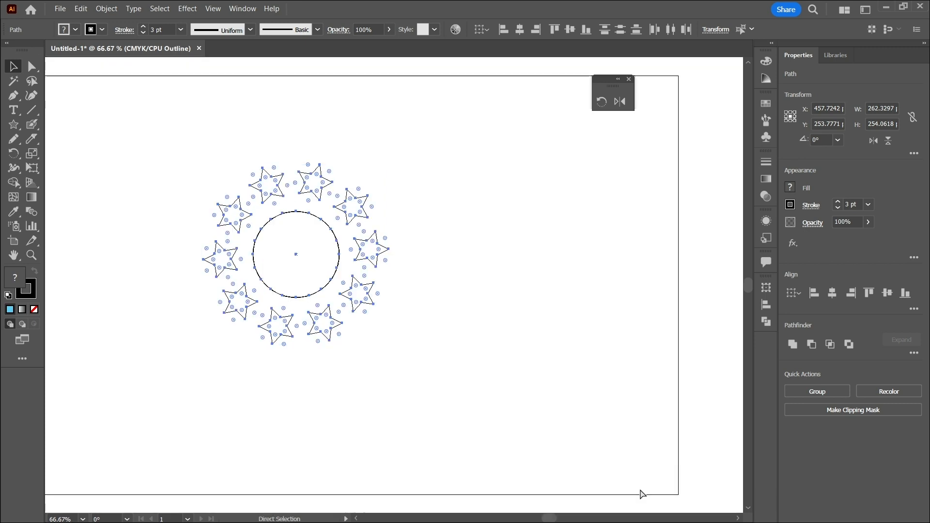
scroll(542, 312, left, 4)
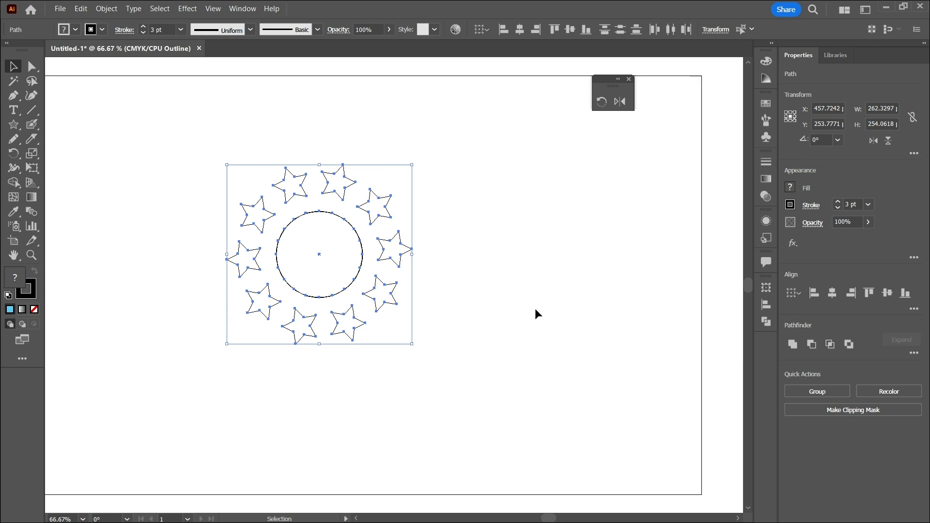
scroll(533, 309, left, 1)
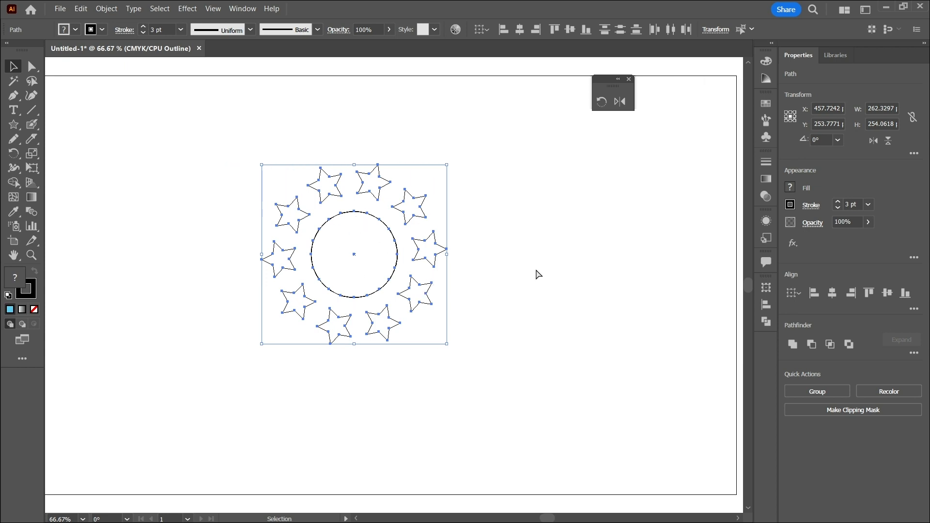
key(ctrl+y)
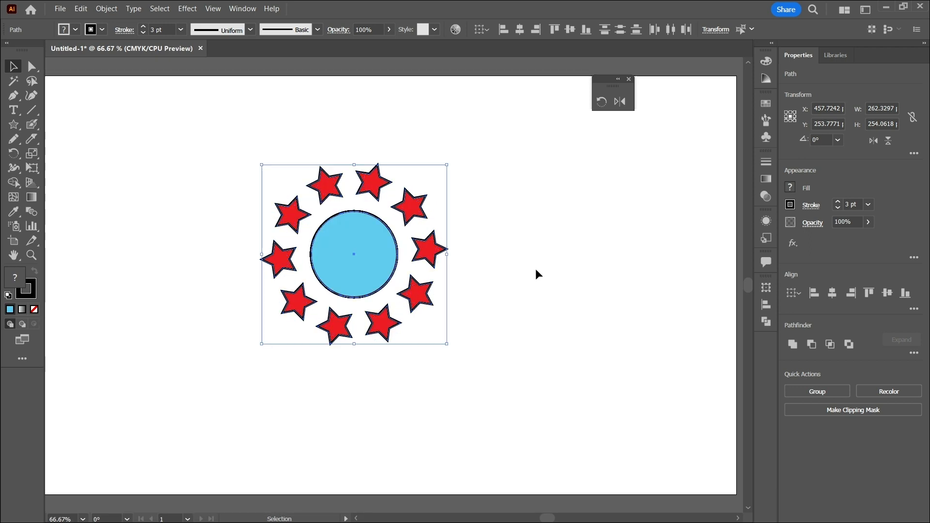
- Scale the star ring down to about 103 × 100 px and place it in the artboard's upper-left corner
click(530, 310)
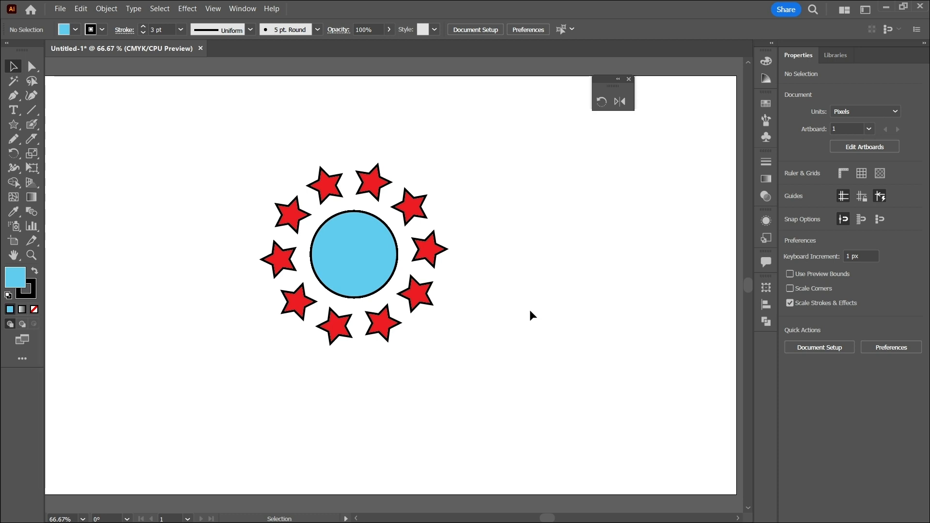
mouse_move(268, 138)
mouse_down()
mouse_move(442, 311)
mouse_move(466, 355)
mouse_move(327, 234)
mouse_move(214, 167)
mouse_move(108, 129)
mouse_move(101, 111)
mouse_up()
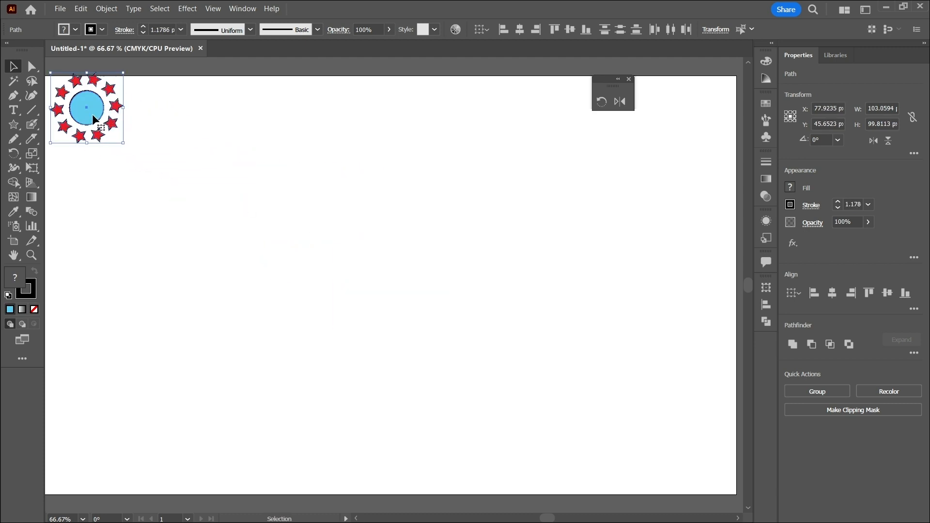
- Draw a circle about 96 px in diameter near the middle of the artboard with the Ellipse tool
click(22, 129)
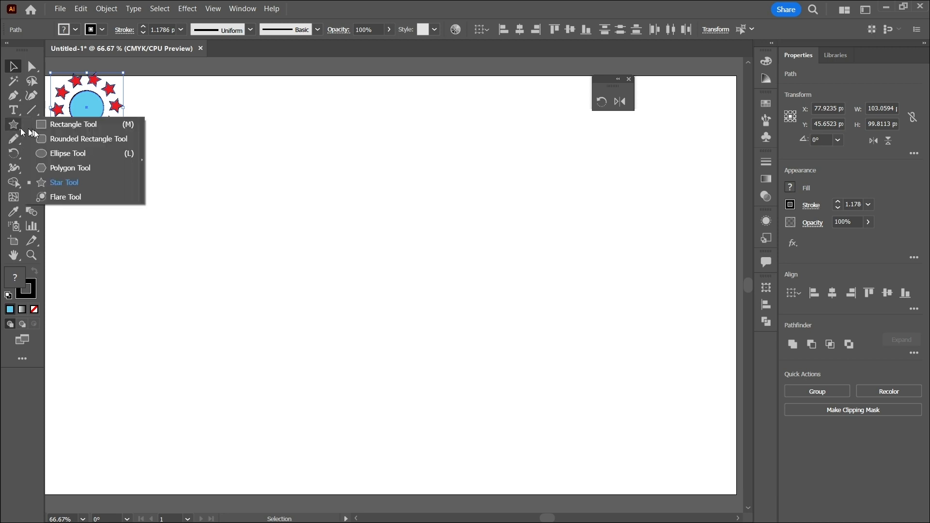
click(68, 153)
drag(350, 251, 417, 309)
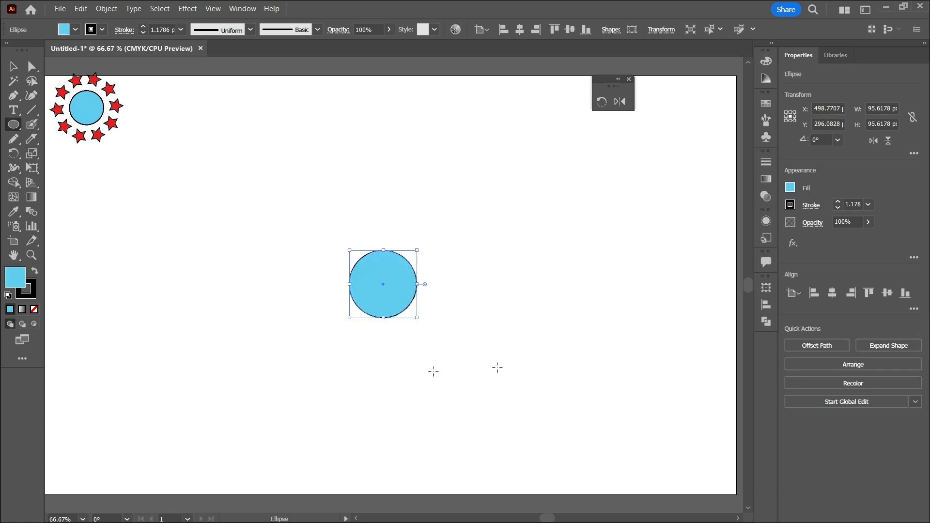
- Change the new circle's fill to a light yellow-green
click(18, 274)
double_click(17, 272)
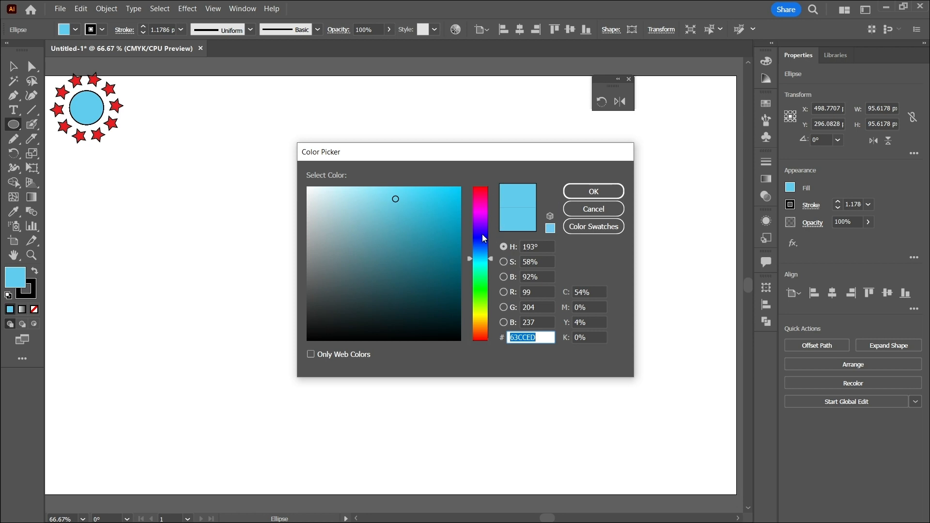
click(480, 308)
key(Return)
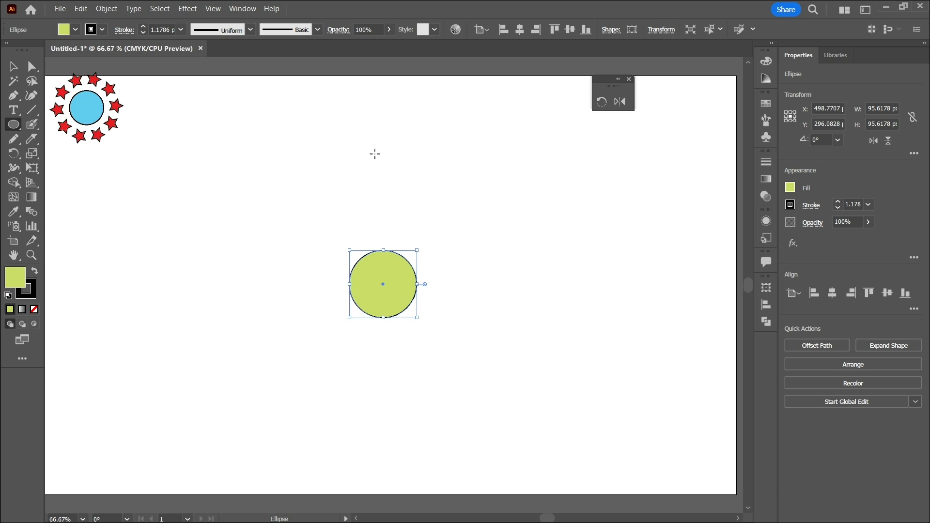
- Draw a narrow vertical ellipse about 34 × 138 px just above the green circle and shift it slightly left over the circle
drag(376, 151, 400, 248)
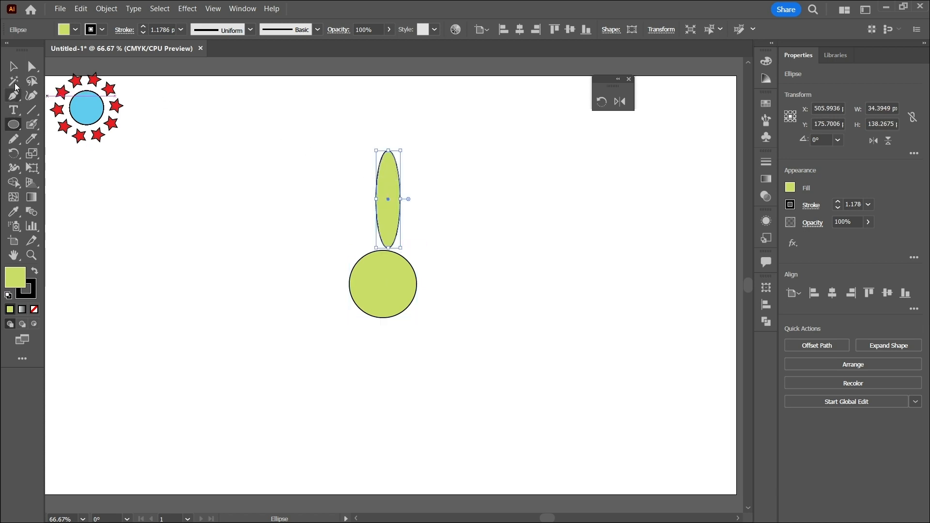
click(13, 66)
drag(385, 203, 380, 201)
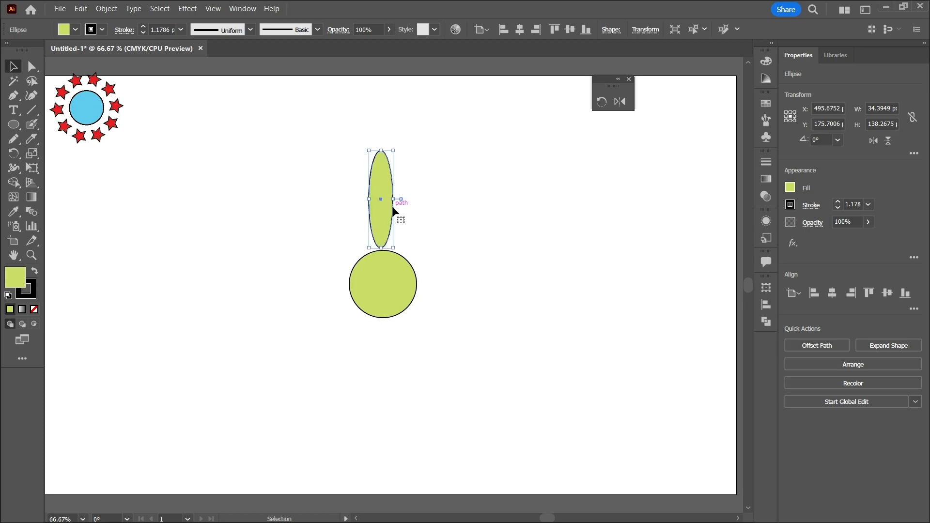
- Align the narrow ellipse and the green circle on their horizontal centers, and deselect them
drag(336, 147, 496, 374)
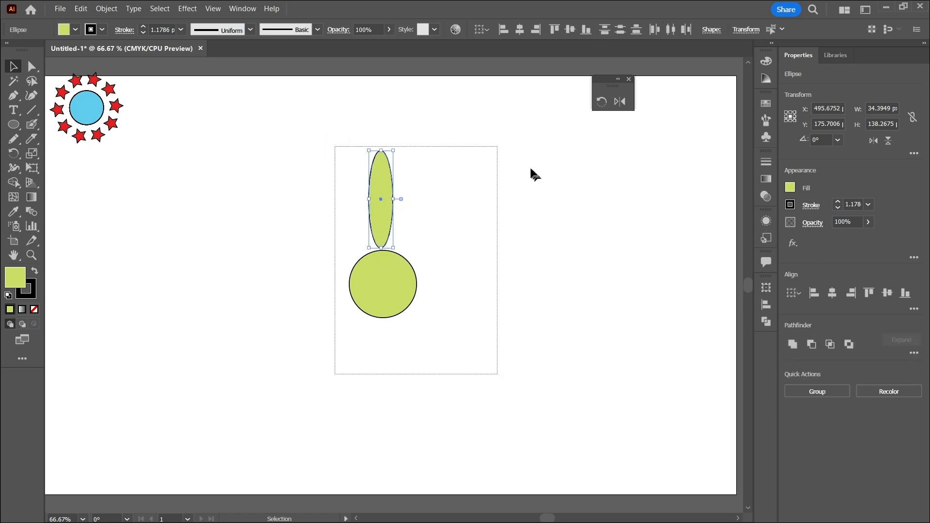
click(519, 30)
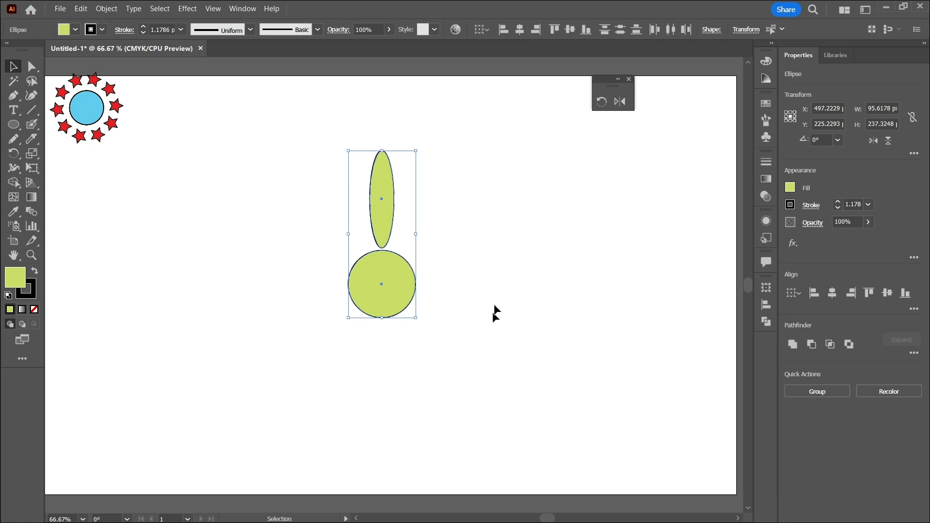
click(539, 196)
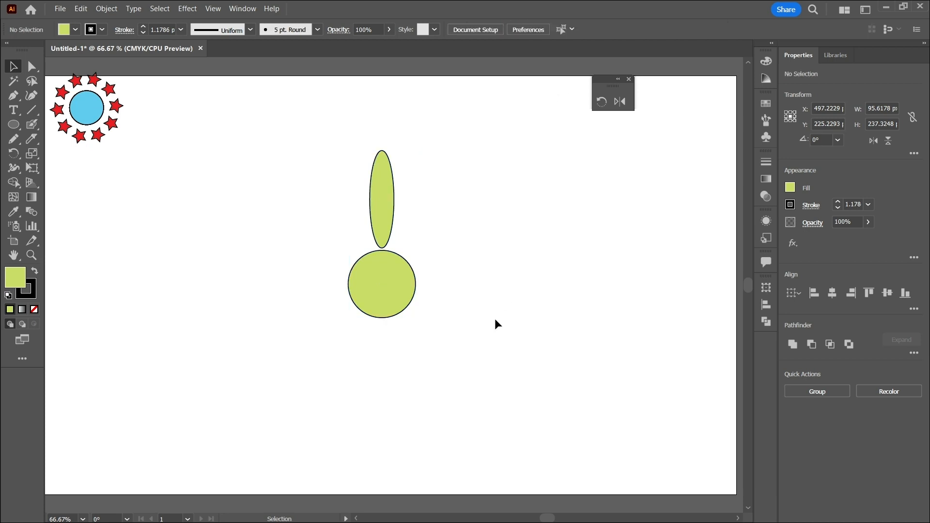
- Create a copy of the narrow ellipse and the green circle rotated 20° about the circle's center
drag(310, 170, 455, 317)
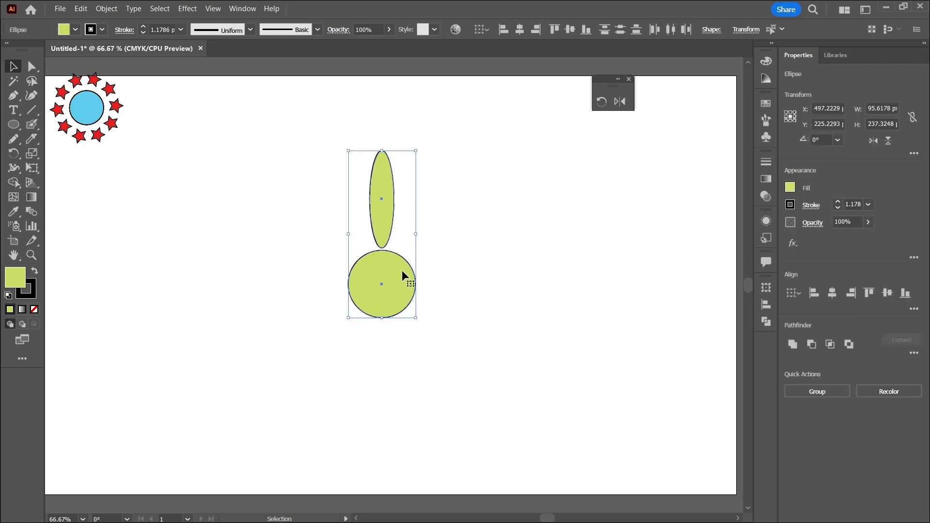
click(602, 103)
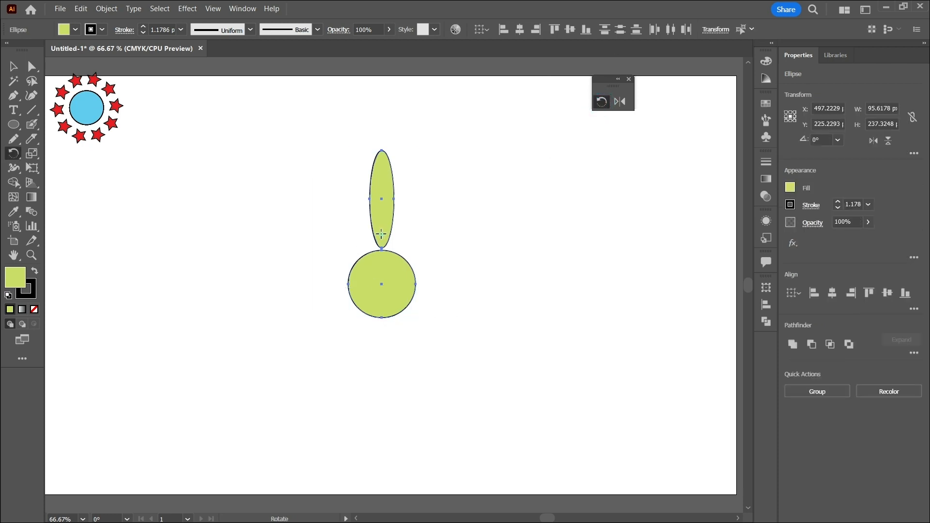
drag(381, 234, 381, 284)
alt+click(382, 284)
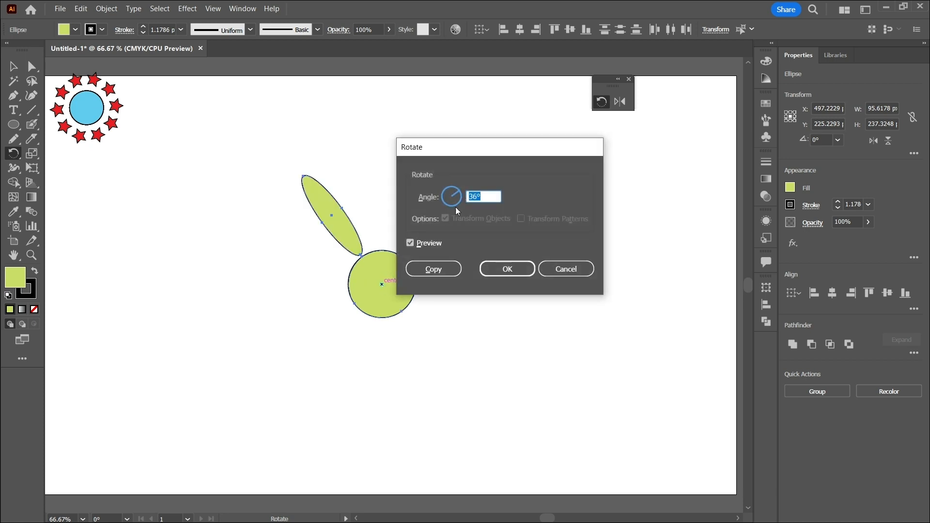
click(476, 201)
text(0)
click(441, 266)
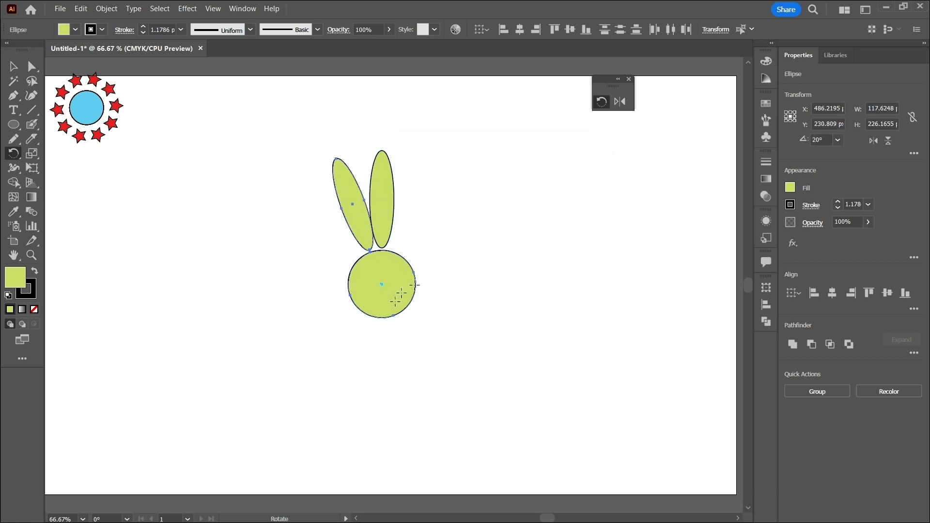
key(v)
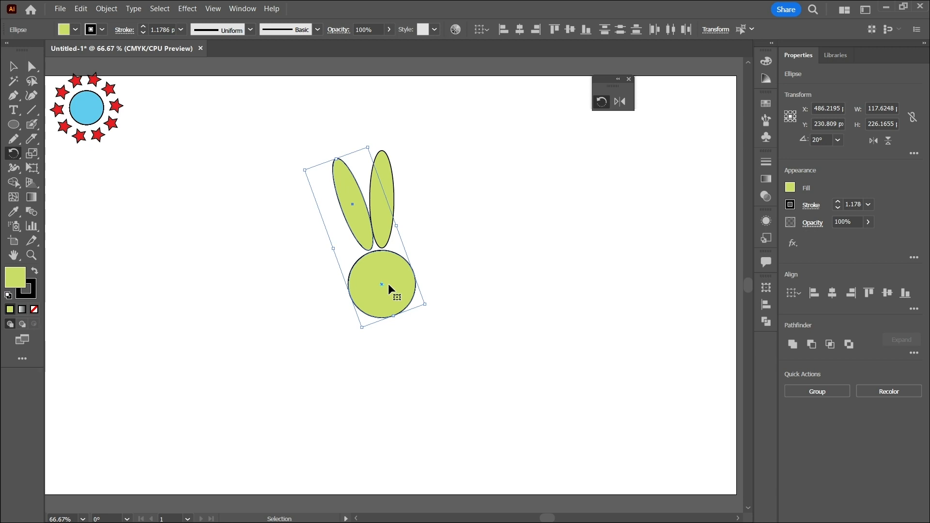
- Repeat the 20° rotated copy until a full ring of 18 petals surrounds the circle
key(ctrl+d)
key(ctrl+d)
key(ctrl+d)
key(ctrl+d)
key(ctrl+d)
key(ctrl+d)
key(ctrl+d)
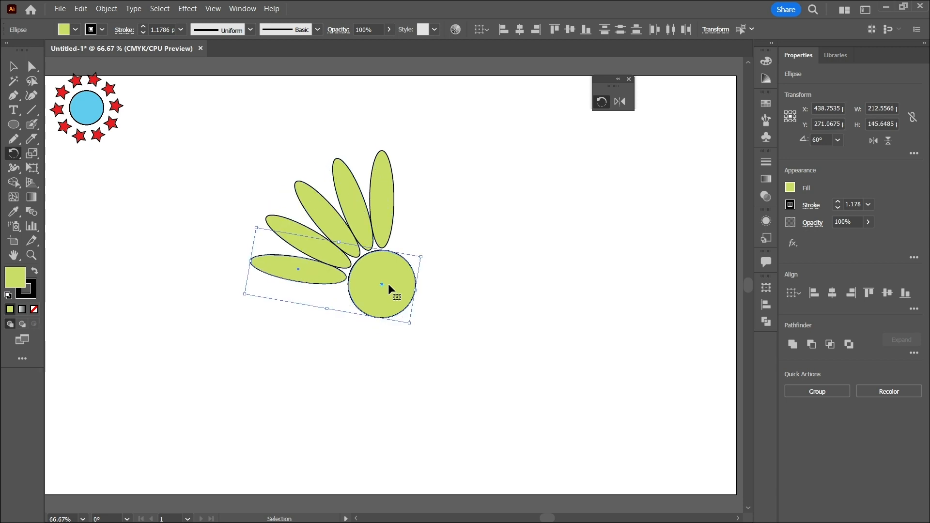
key(ctrl+d)
key(ctrl+d)
key(ctrl+d)
key(ctrl+d)
key(ctrl+d)
key(ctrl+d)
key(ctrl+d)
key(ctrl+d)
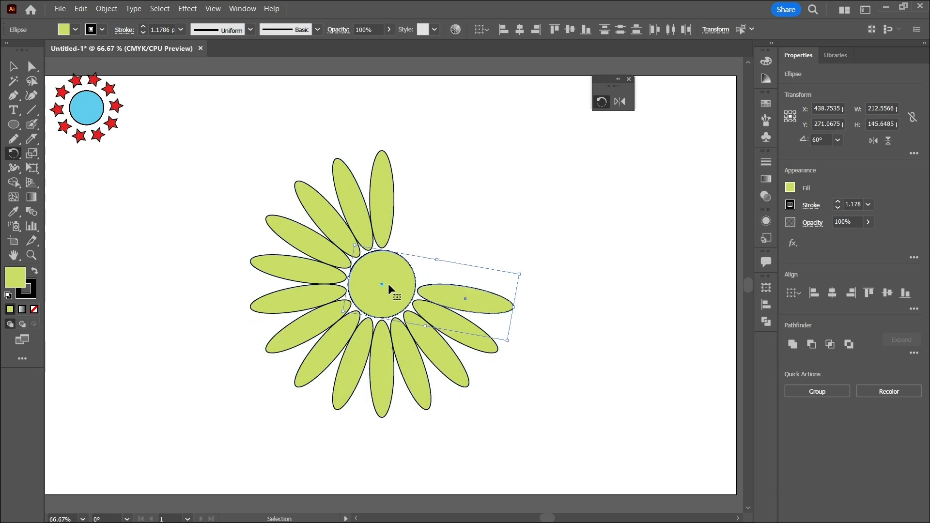
key(ctrl+d)
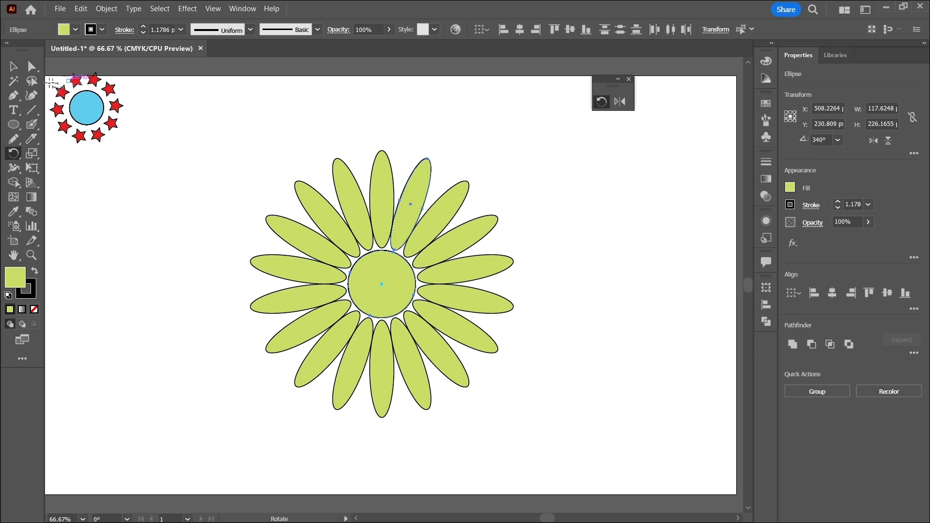
- Isolate the flower's center circle, fill it with orange (M 43.92%, Y 83.53%), and exit isolation mode
click(14, 68)
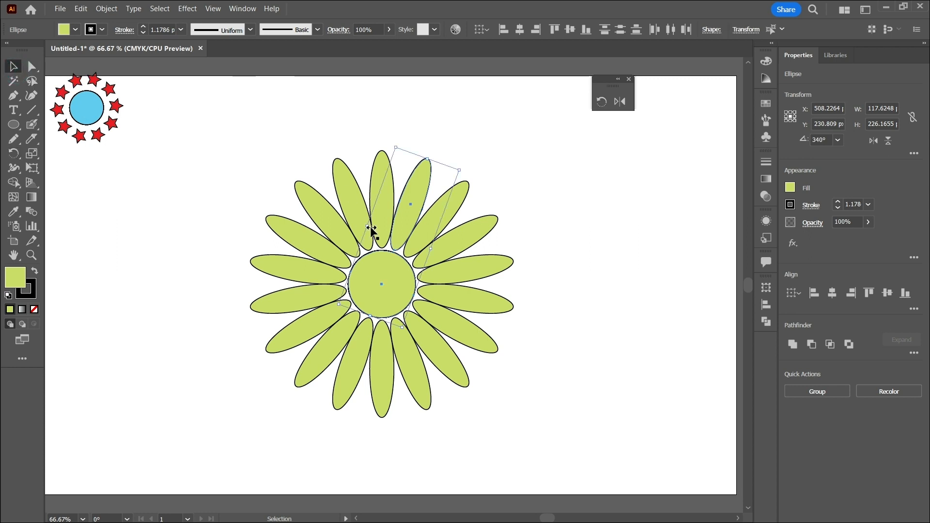
double_click(382, 266)
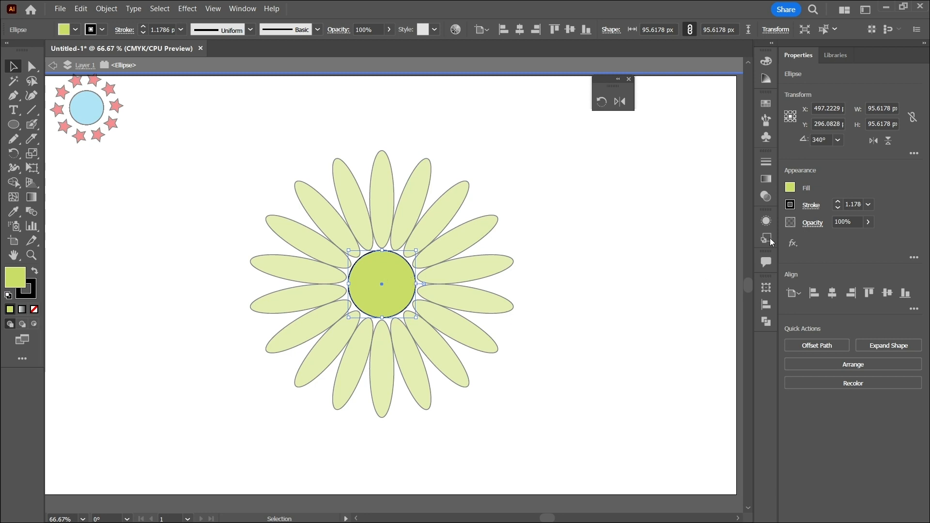
click(790, 189)
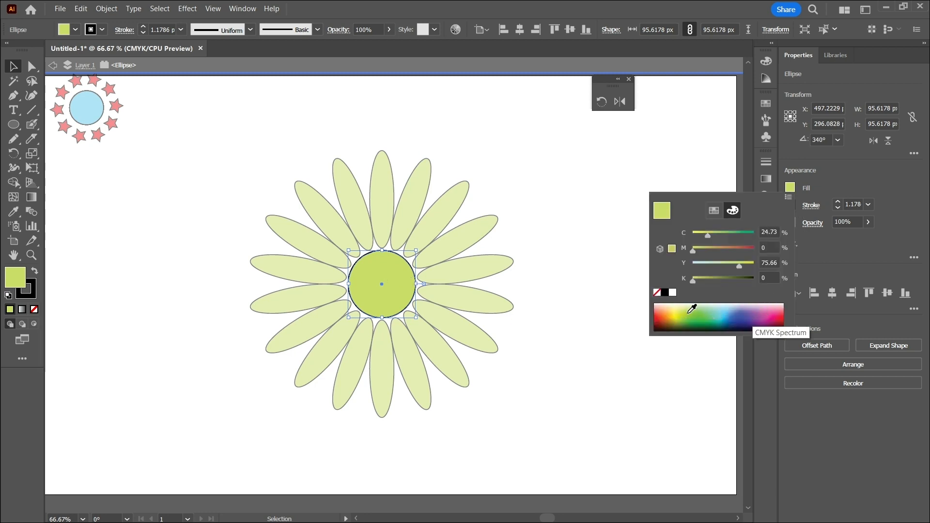
click(660, 313)
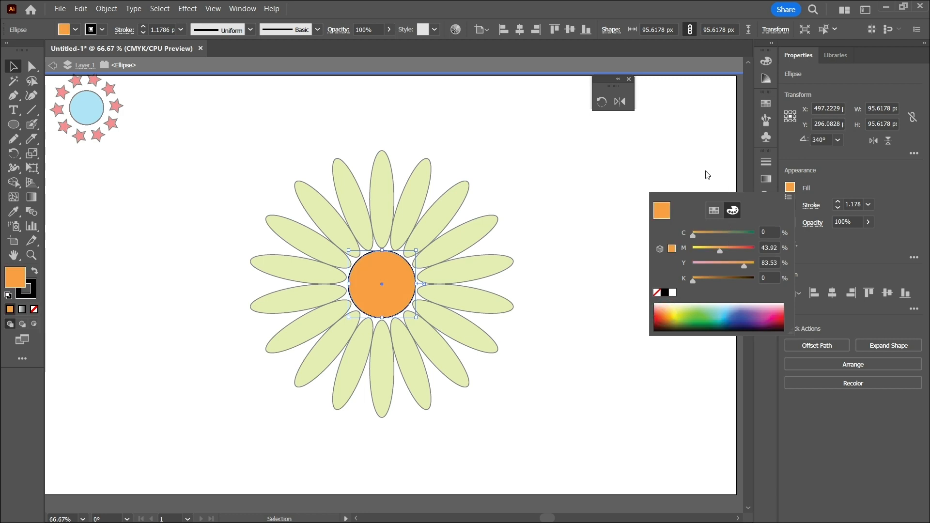
click(689, 158)
click(53, 65)
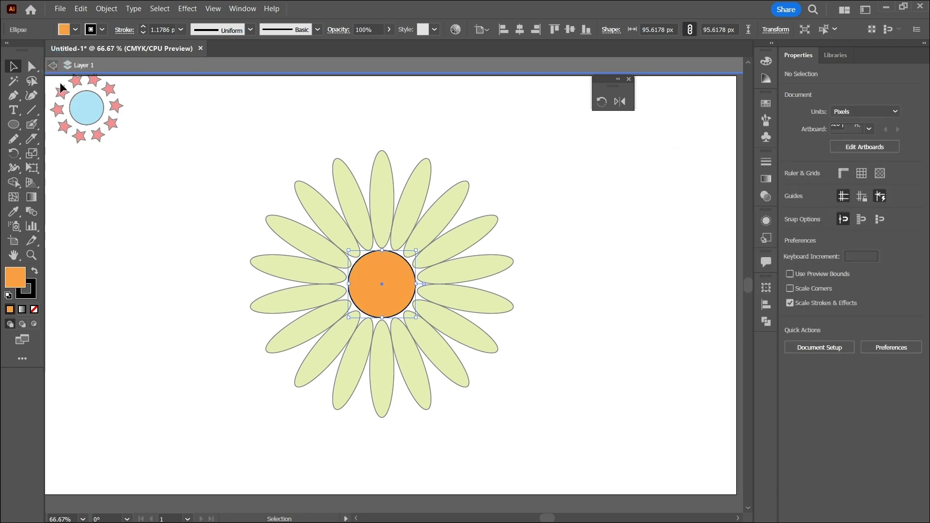
click(52, 65)
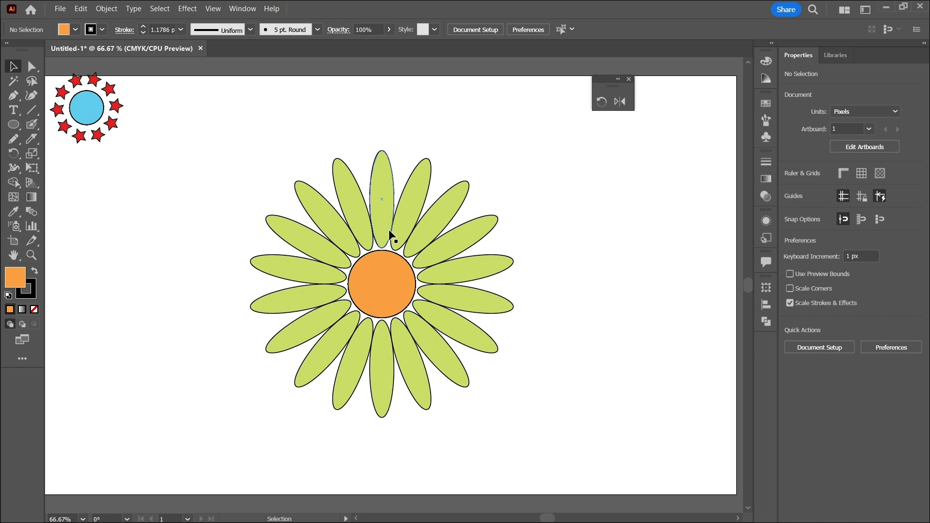
- Select six spaced-out petals including the topmost one, fill them with red (M 89.41%, Y 98.43%), and deselect them
shift+click(328, 254)
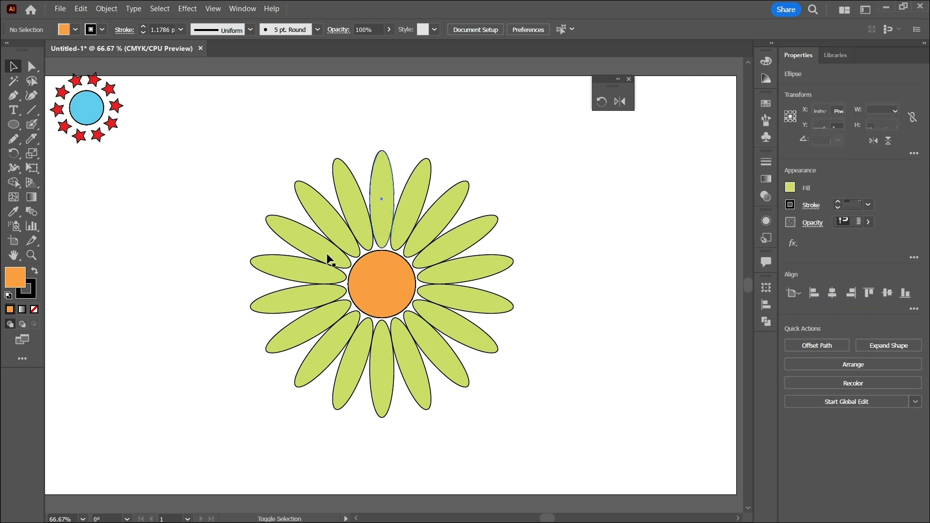
shift+click(349, 329)
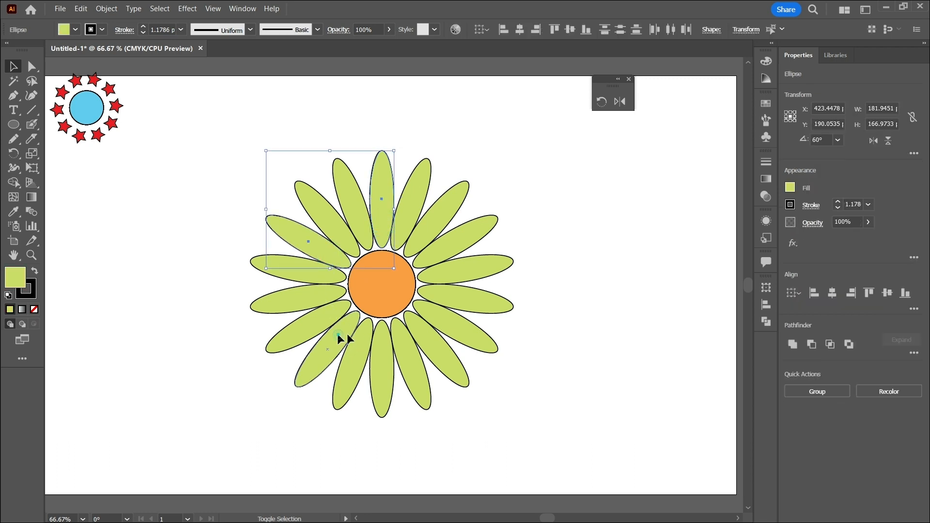
shift+click(417, 365)
shift+click(466, 301)
shift+click(430, 226)
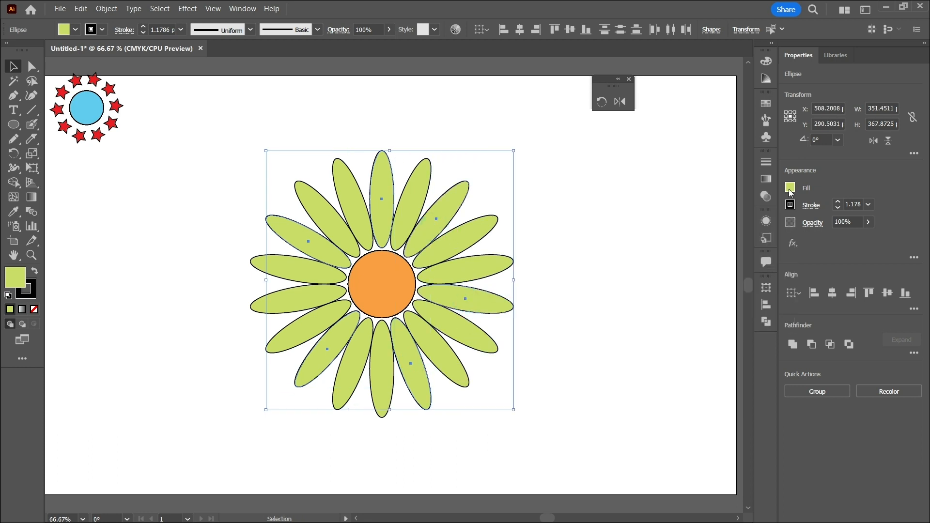
click(790, 187)
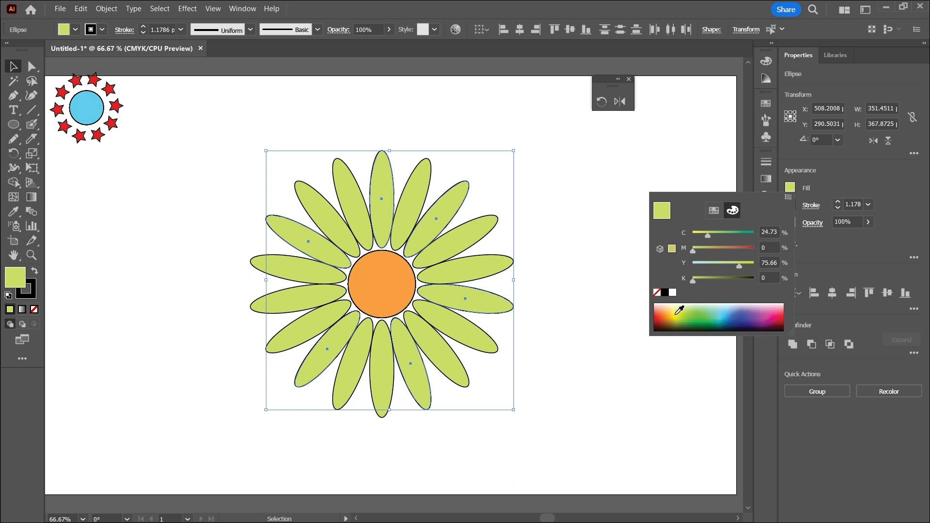
click(665, 307)
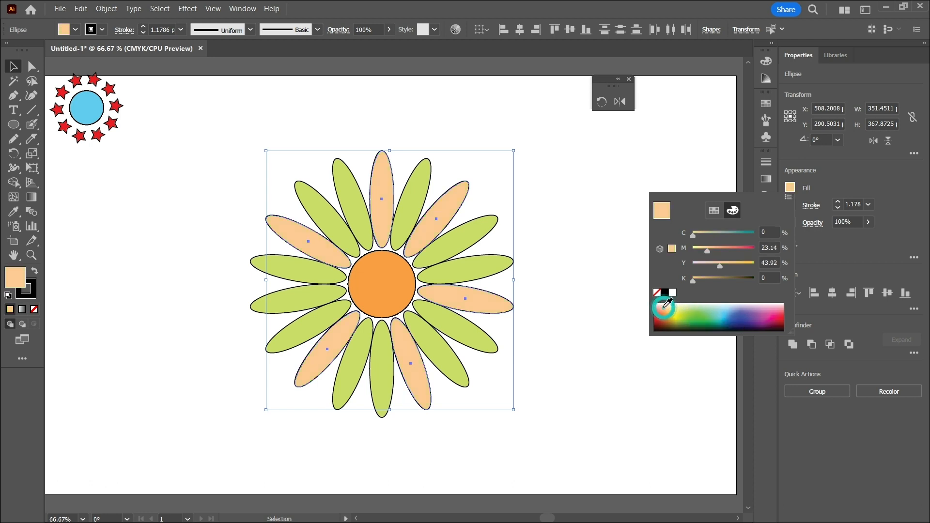
click(659, 312)
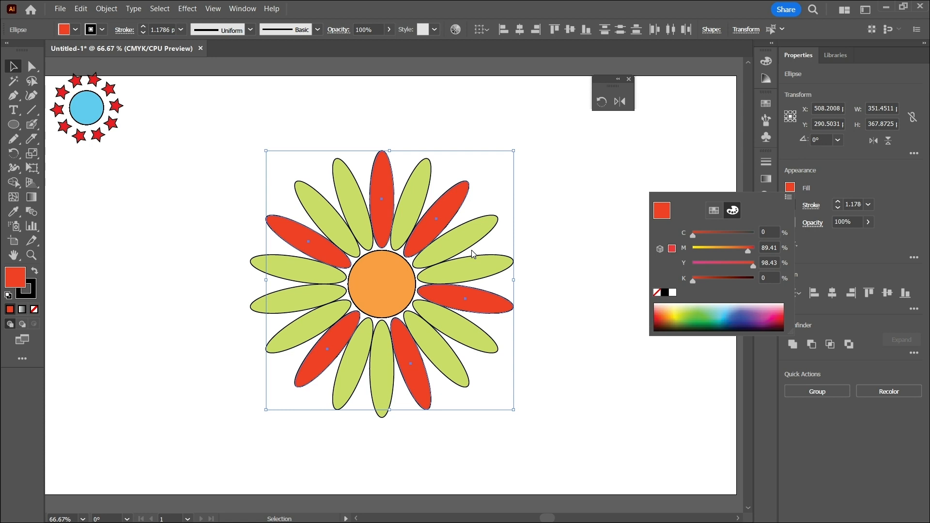
click(586, 227)
click(554, 248)
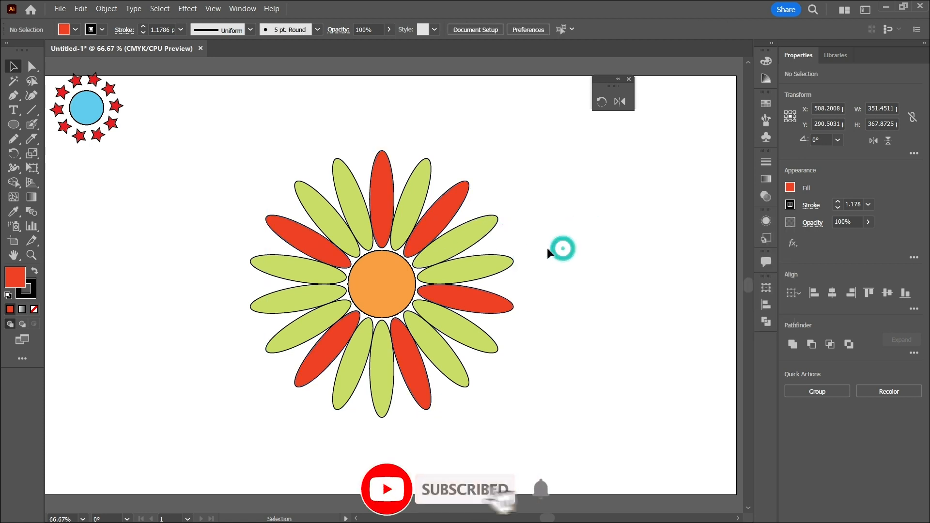
- Select five of the light green petals around the flower and fill them with dark green (C 79%, M 32%, Y 75.66%)
click(474, 270)
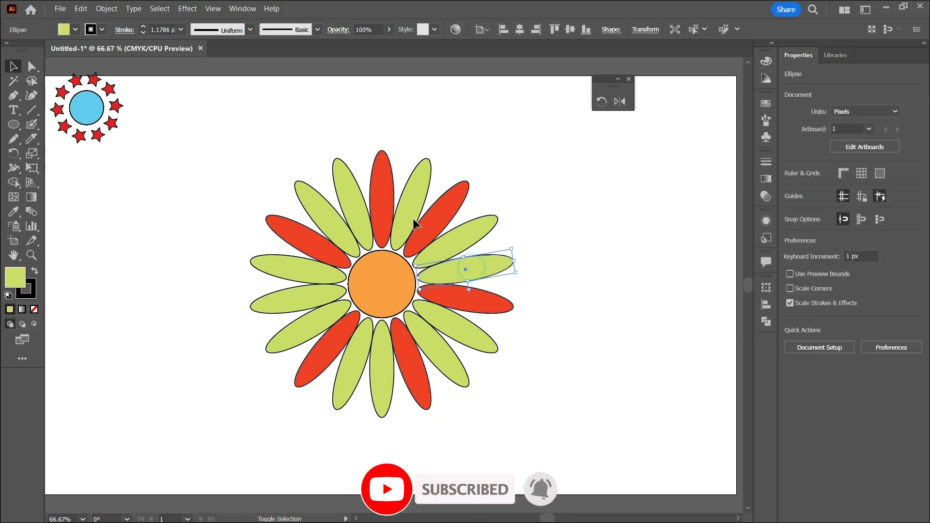
shift+click(359, 212)
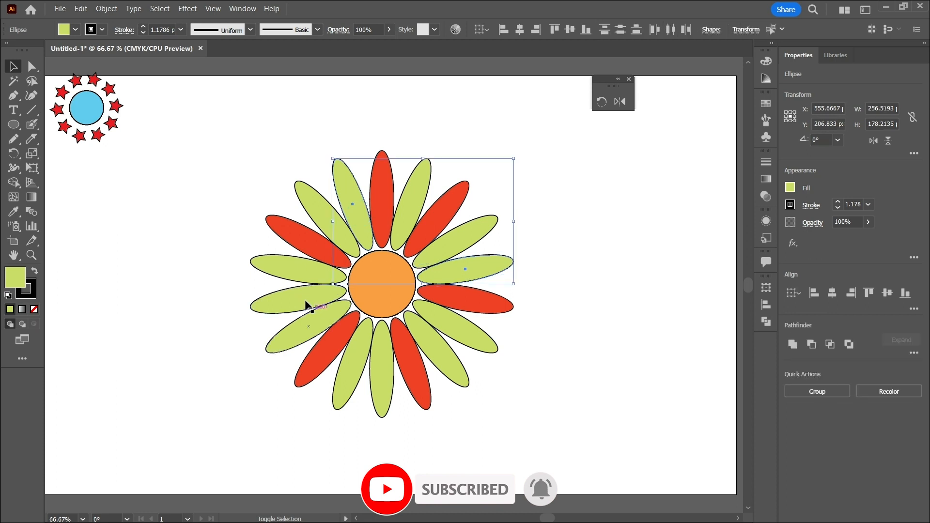
shift+click(310, 303)
shift+click(385, 373)
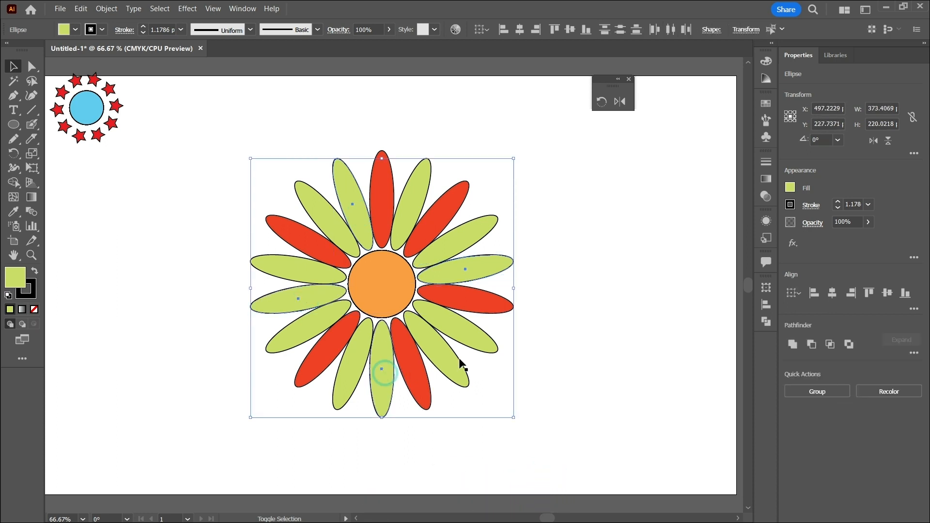
shift+click(465, 334)
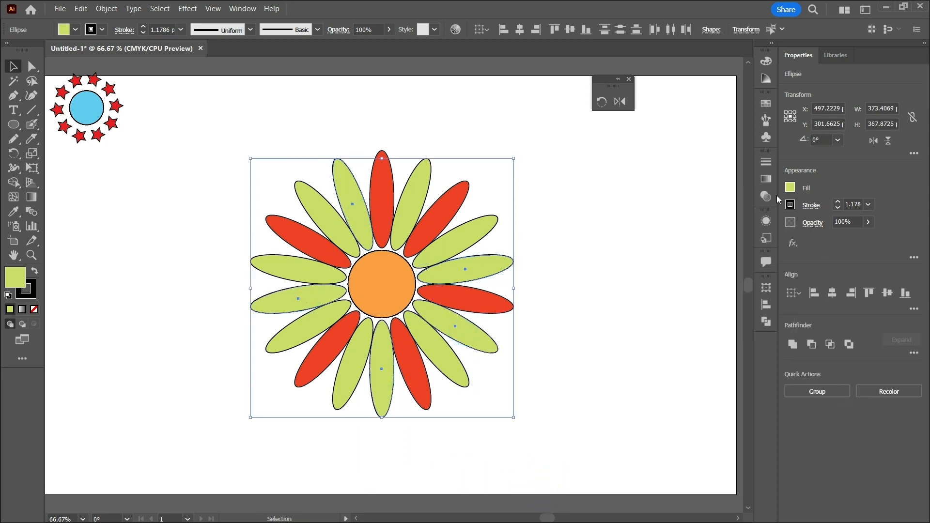
click(790, 188)
drag(745, 249, 740, 230)
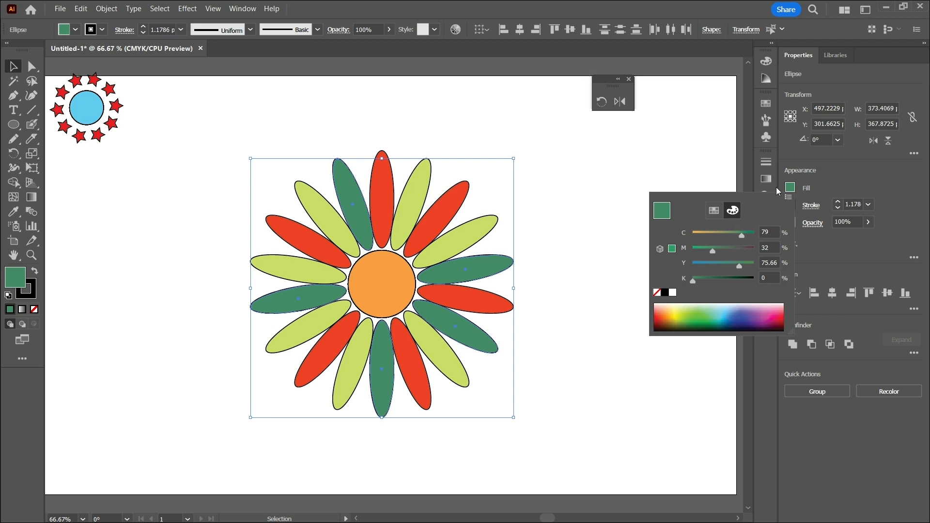
- Isolate the center circle, fill it with blue (C 87.06%, M 76.08%), then exit isolation mode and deselect it
double_click(385, 271)
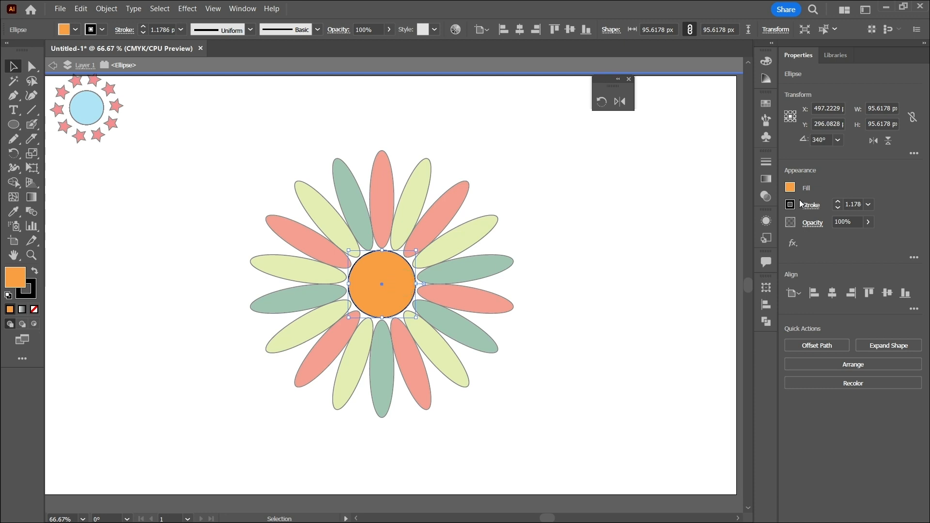
click(790, 188)
drag(710, 310, 736, 314)
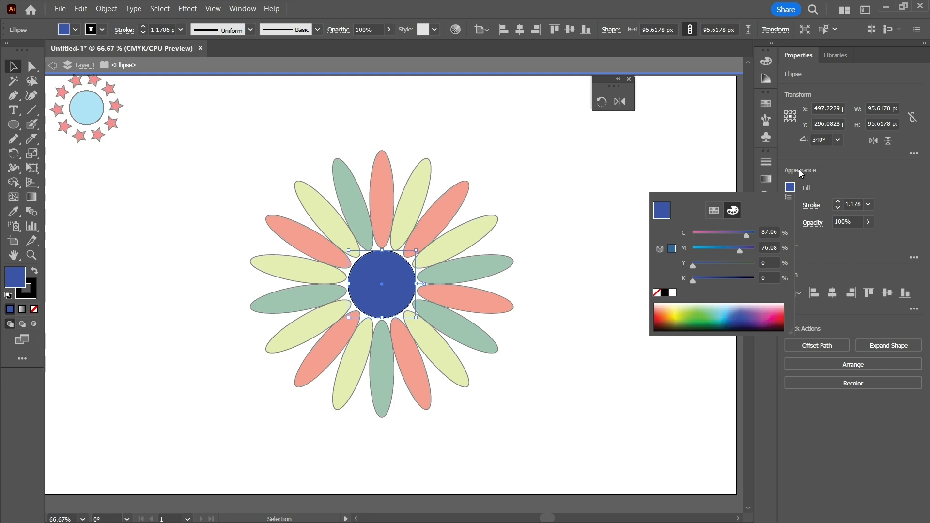
key(Escape)
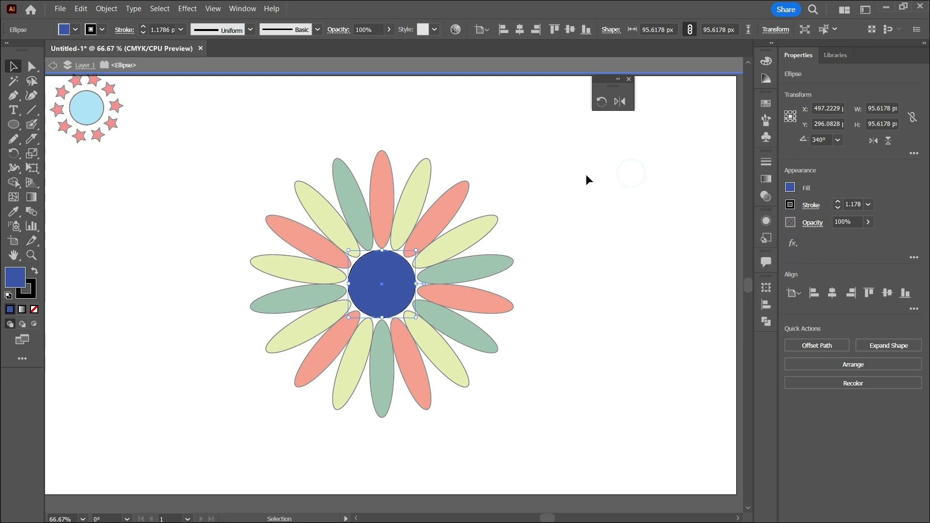
key(Escape)
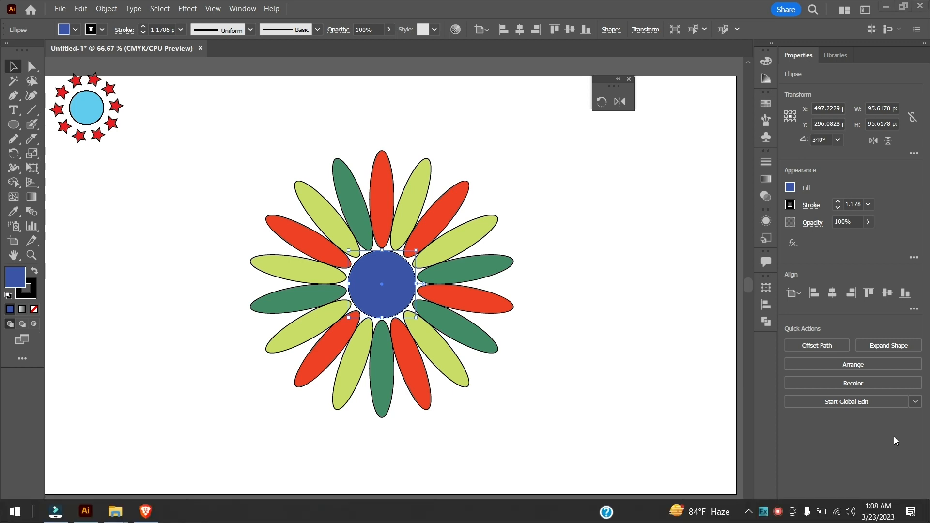
click(494, 89)
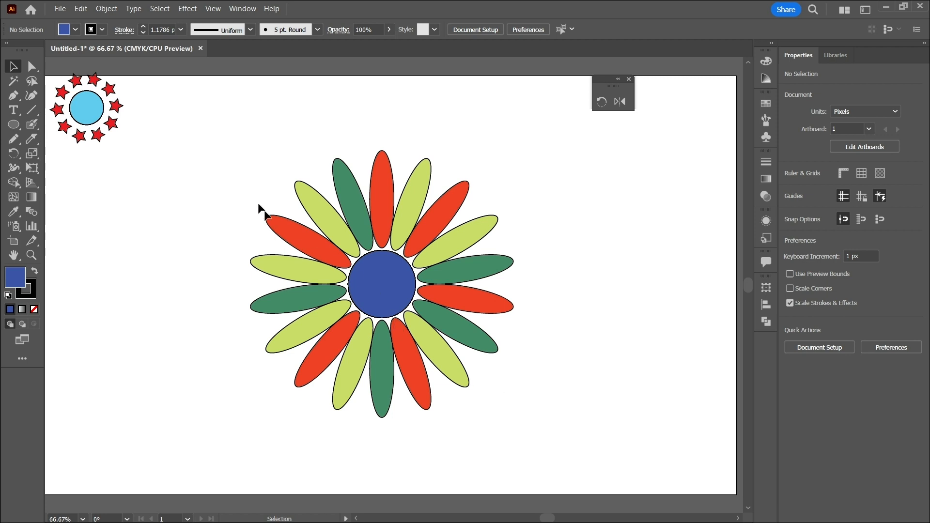
- Isolate the center circle again and change its fill to magenta (C 22.75%, M 89.41%)
double_click(392, 294)
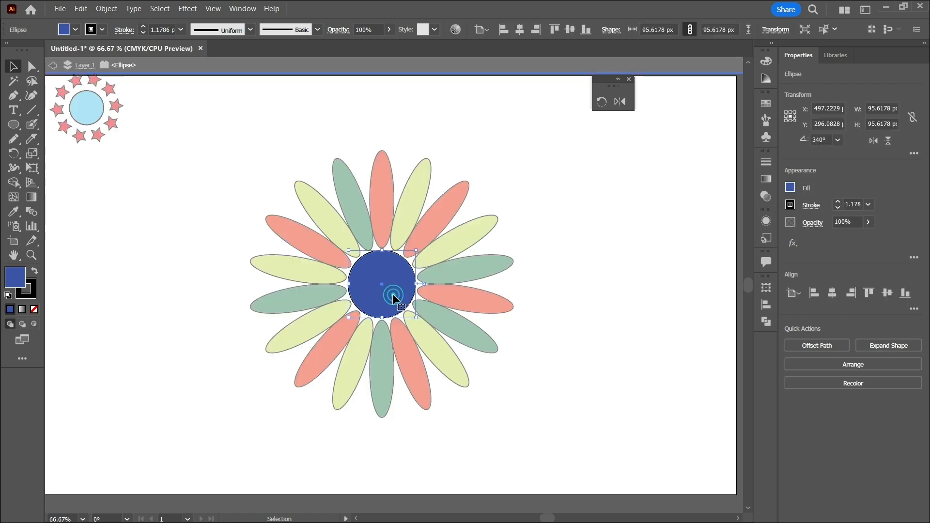
click(790, 187)
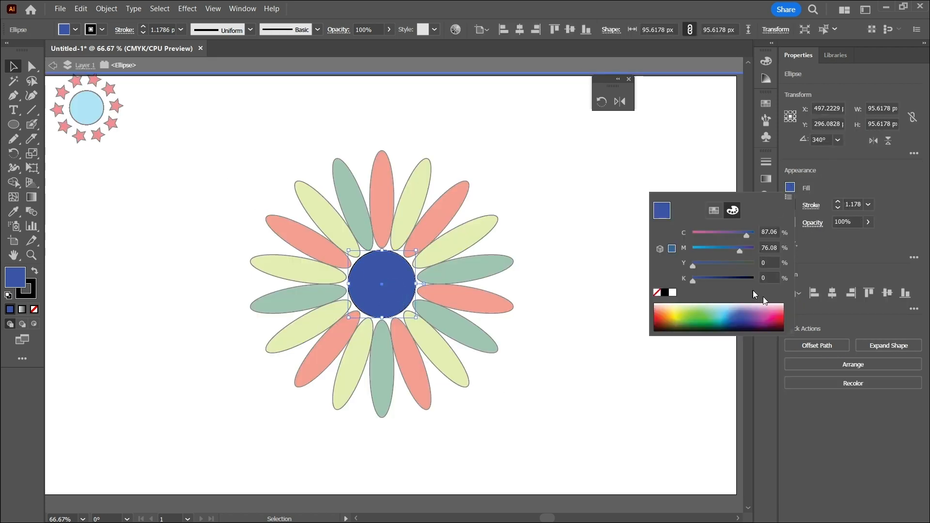
click(782, 310)
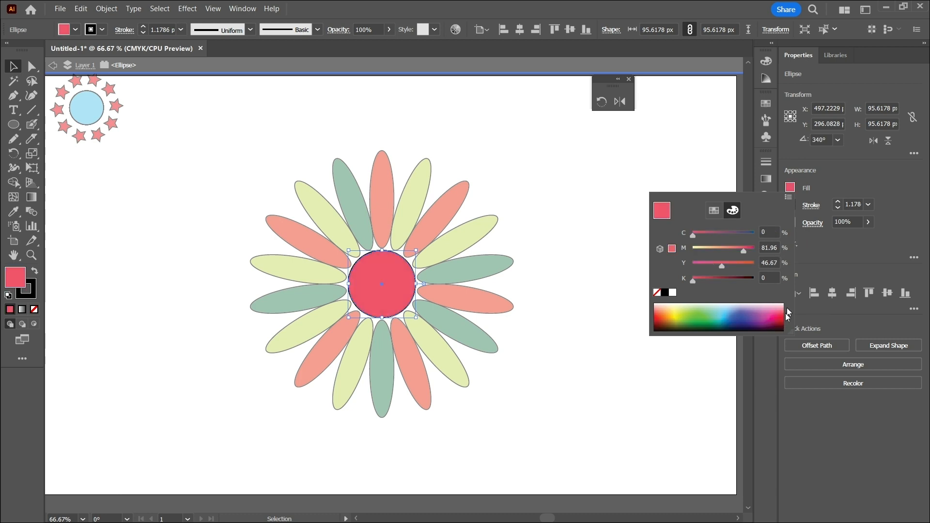
click(765, 315)
click(769, 314)
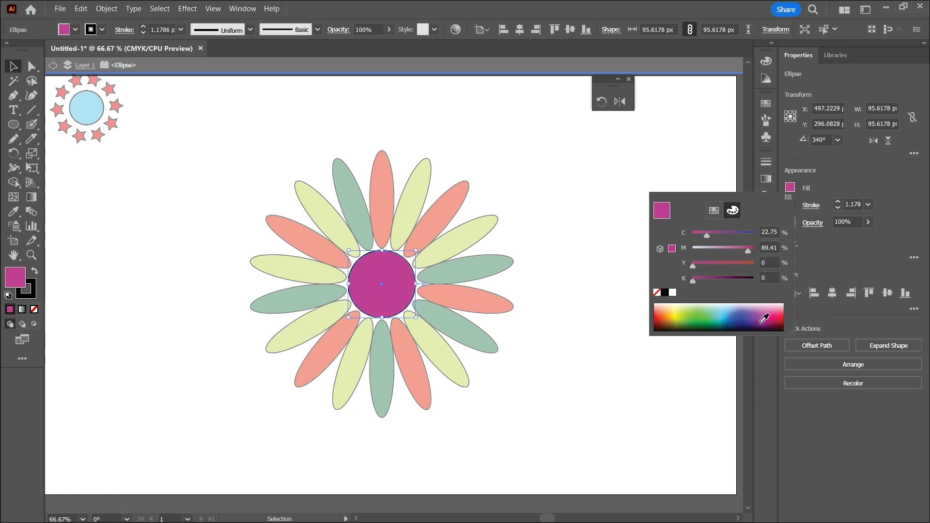
- Exit isolation mode and group all the flower's petals together with the center circle
click(819, 183)
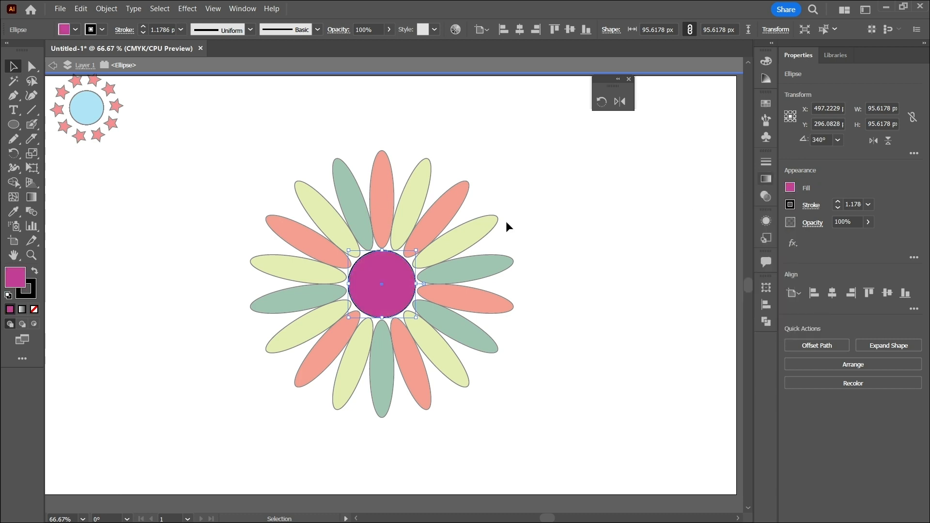
click(53, 65)
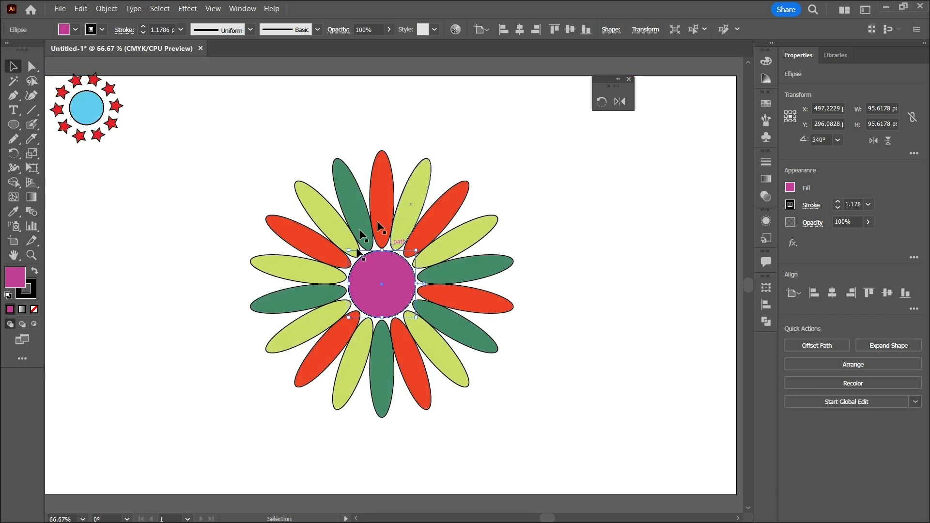
drag(242, 165, 546, 432)
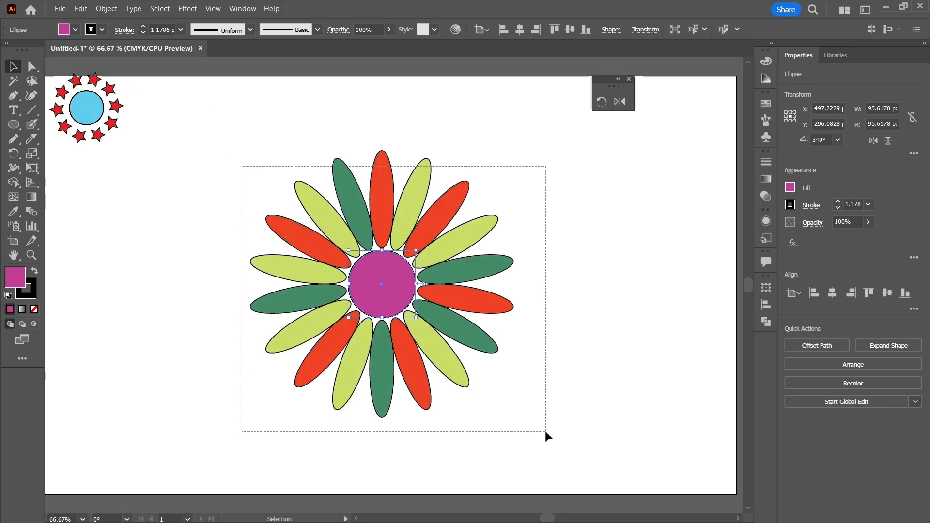
right_click(508, 241)
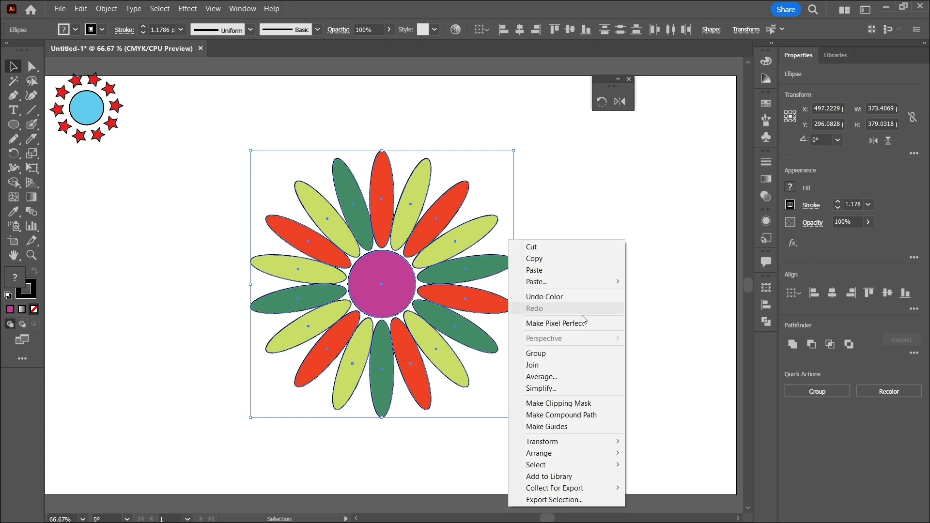
click(569, 357)
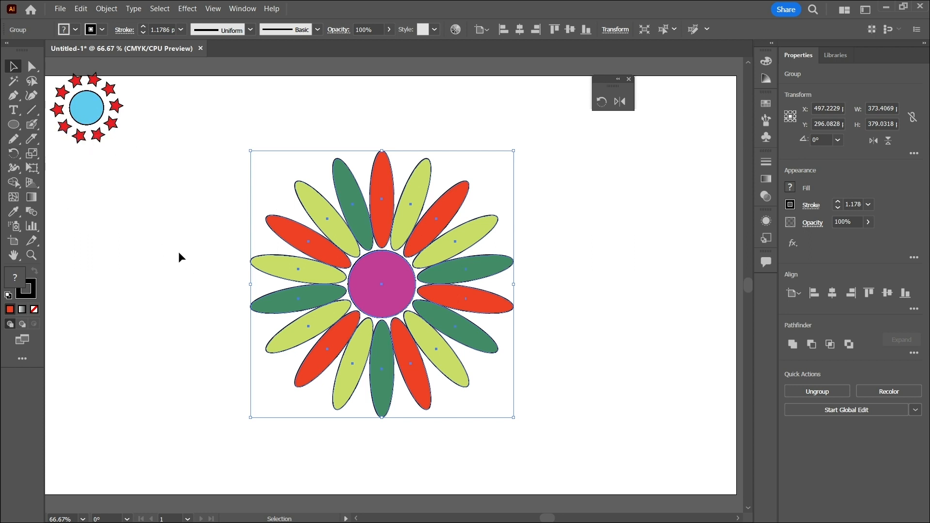
- Draw a red circle about 155 px in diameter left of the flower and cut it with the Scissors tool at its top and bottom anchors
click(13, 124)
scroll(329, 221, left, 5)
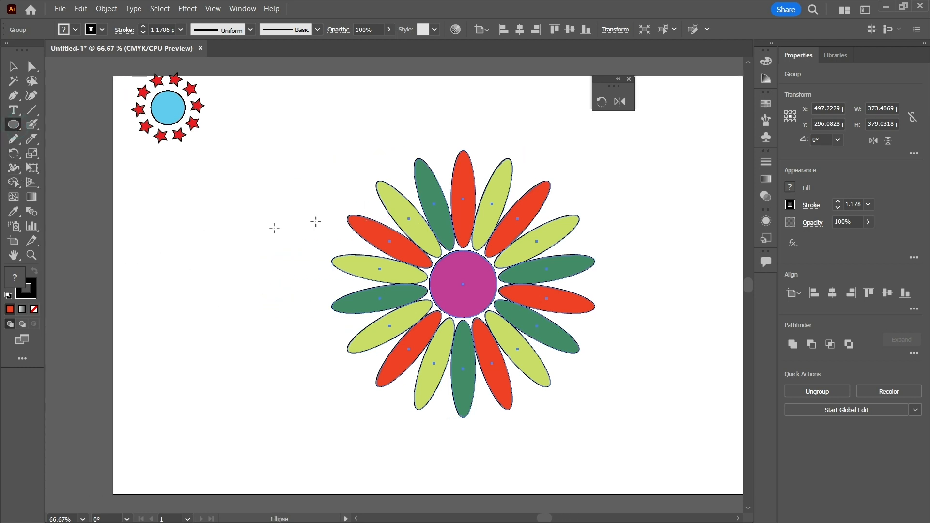
drag(156, 261, 265, 351)
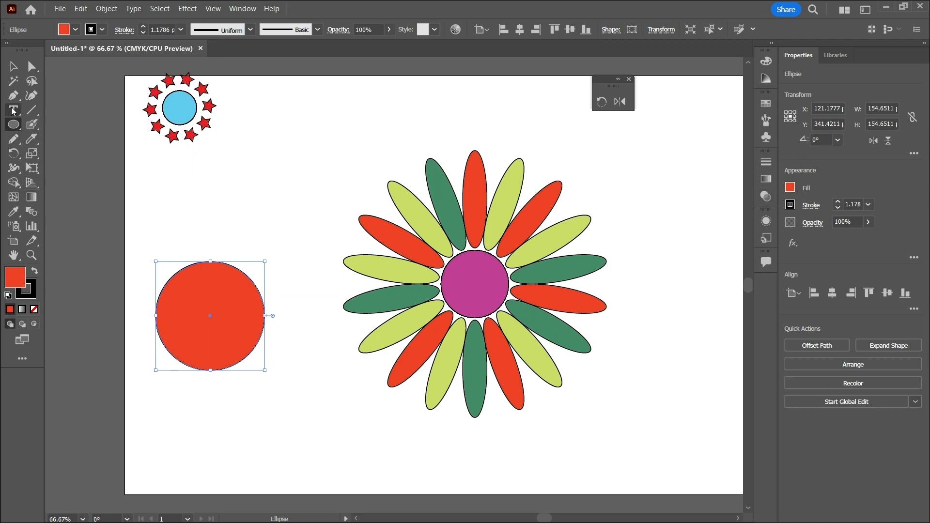
drag(35, 144, 87, 154)
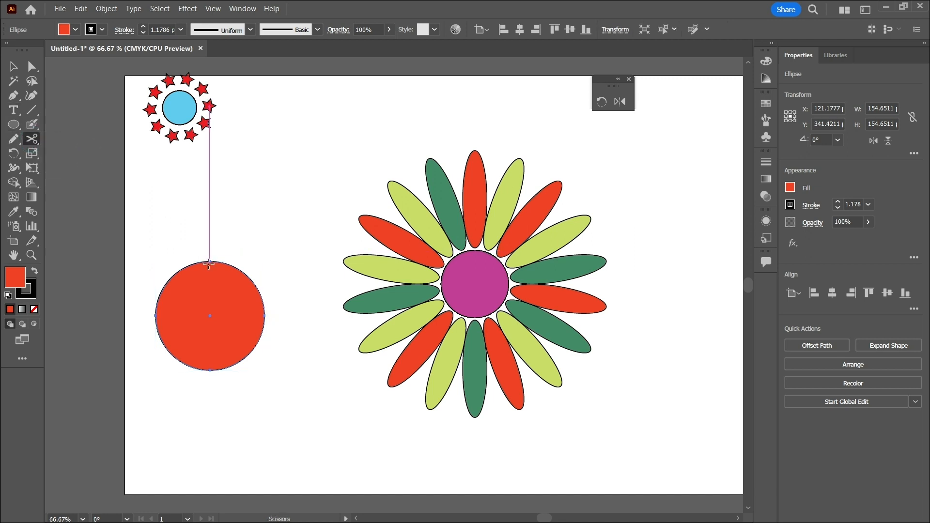
click(210, 262)
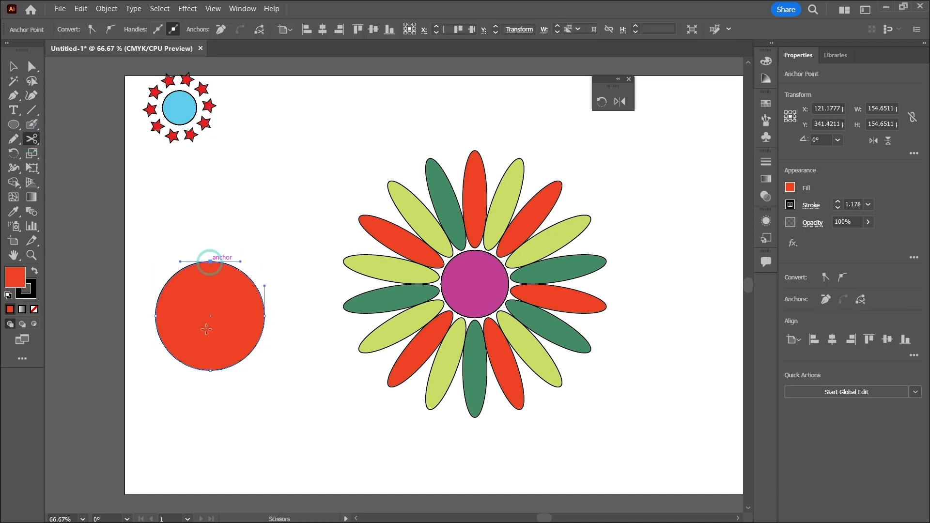
click(210, 369)
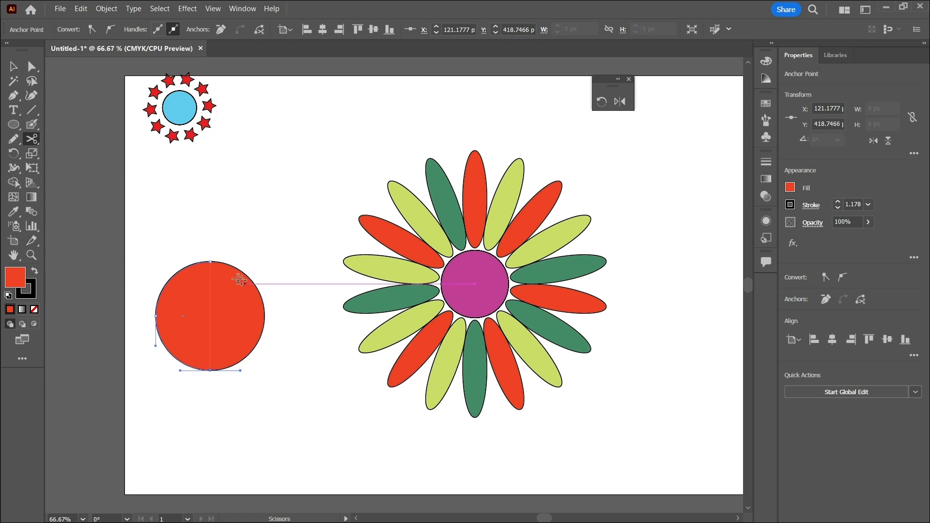
- Delete the right half of the cut red circle
click(13, 66)
drag(221, 247, 241, 315)
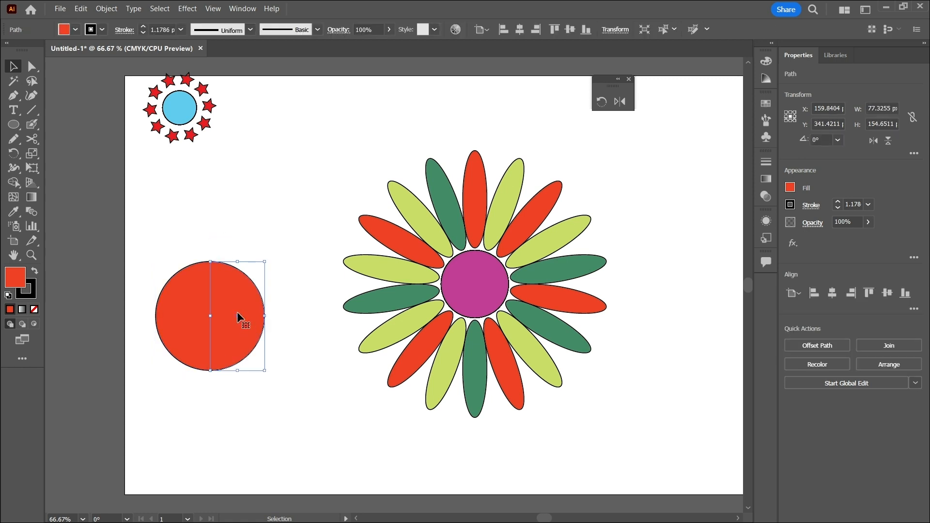
key(Delete)
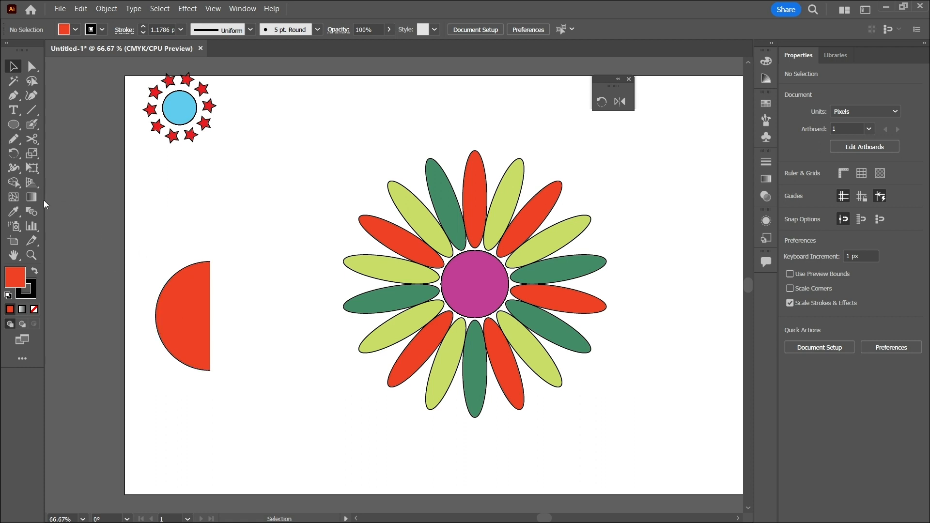
- Switch to the Reflect tool and undo the deletion of the red circle's right half
right_click(32, 139)
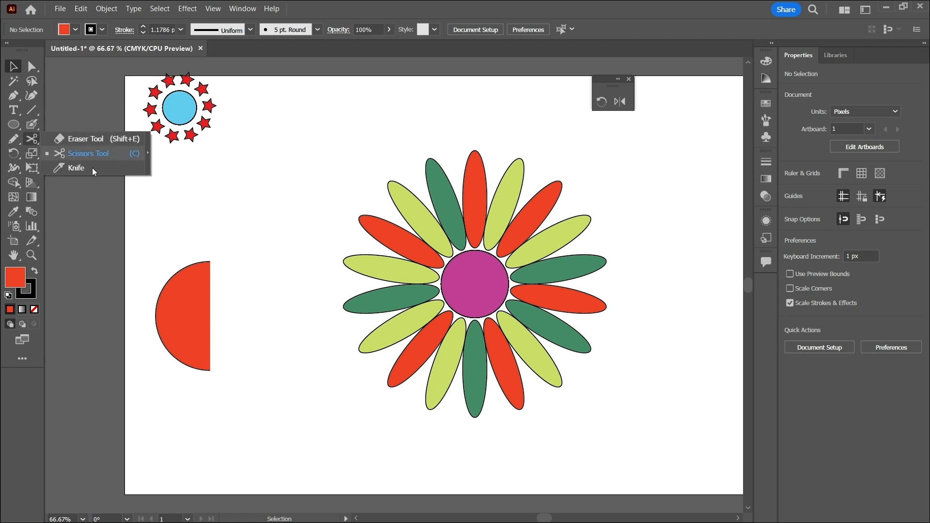
right_click(15, 142)
right_click(13, 154)
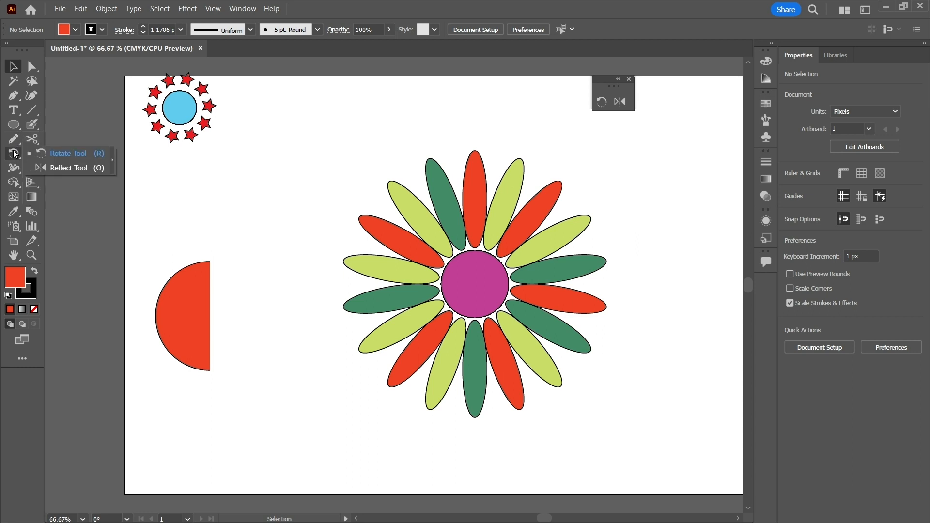
click(67, 168)
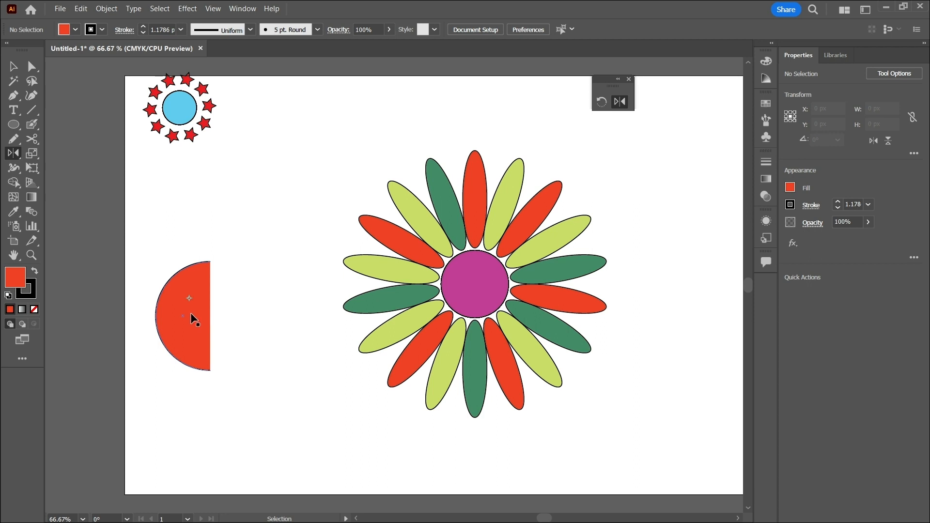
key(ctrl+z)
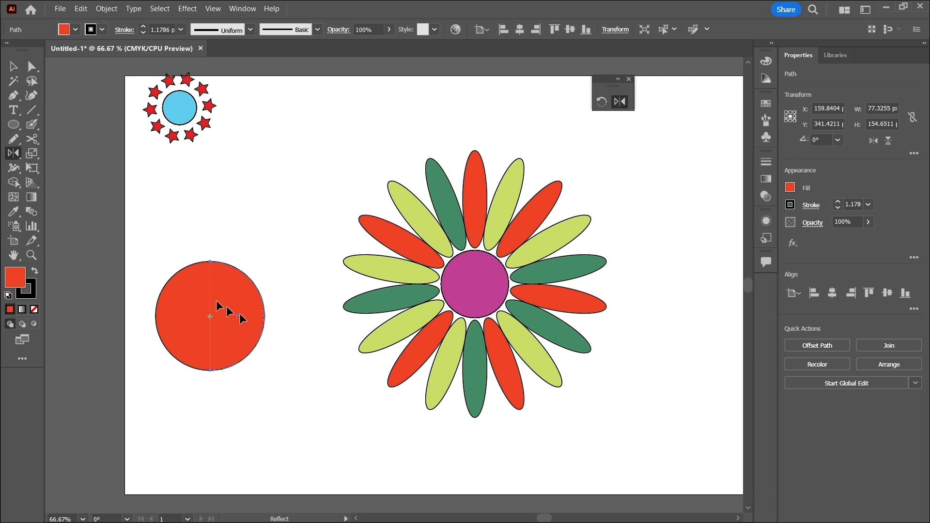
- Move the red circle's right half away from the left half, and delete the left half
click(14, 66)
drag(235, 294, 302, 330)
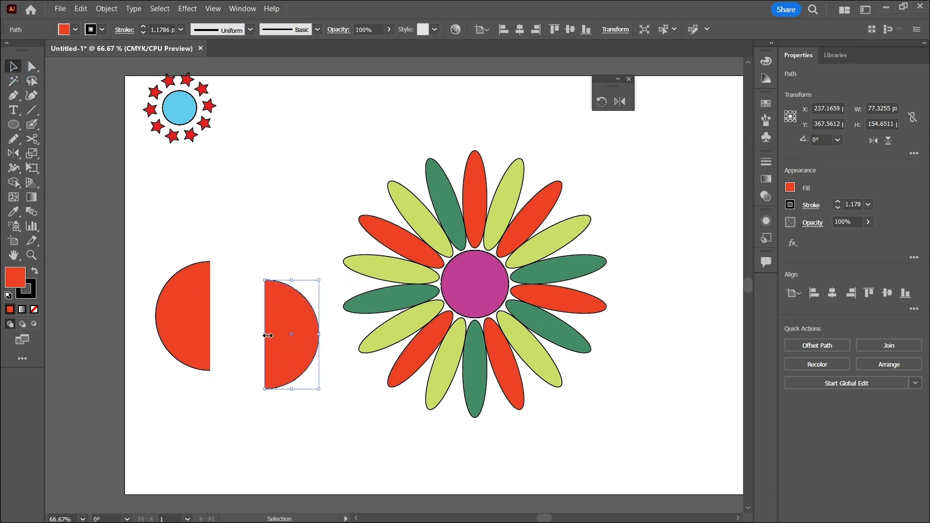
click(186, 306)
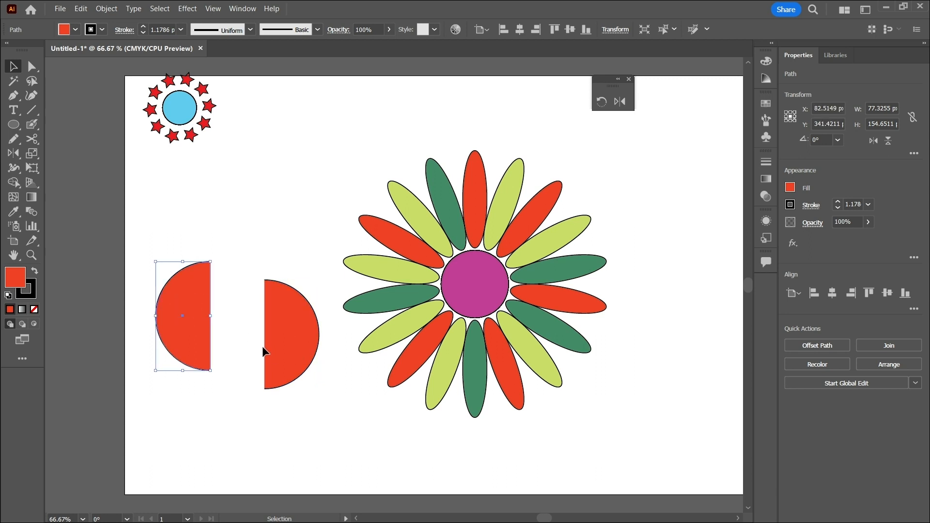
key(Delete)
- Reflect a copy of the remaining red half-circle across its straight edge with the Reflect tool to form a full circle
click(280, 339)
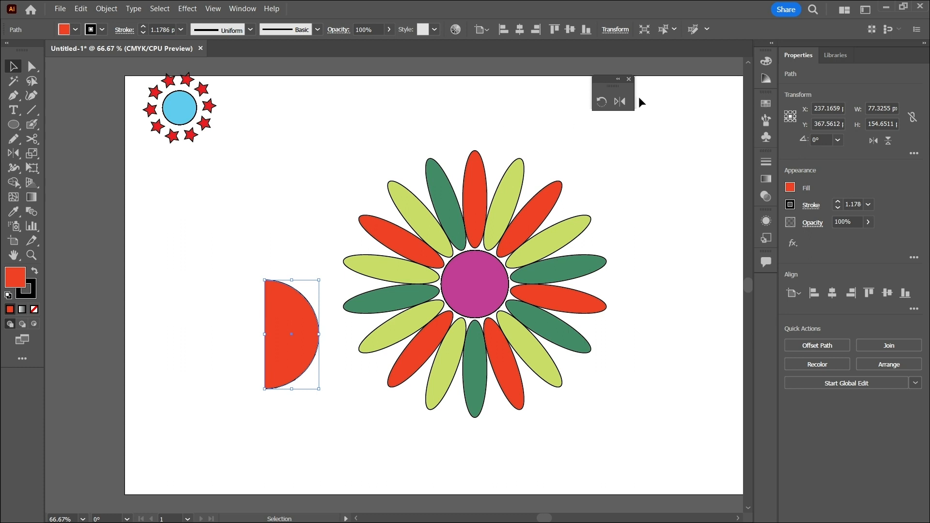
click(620, 101)
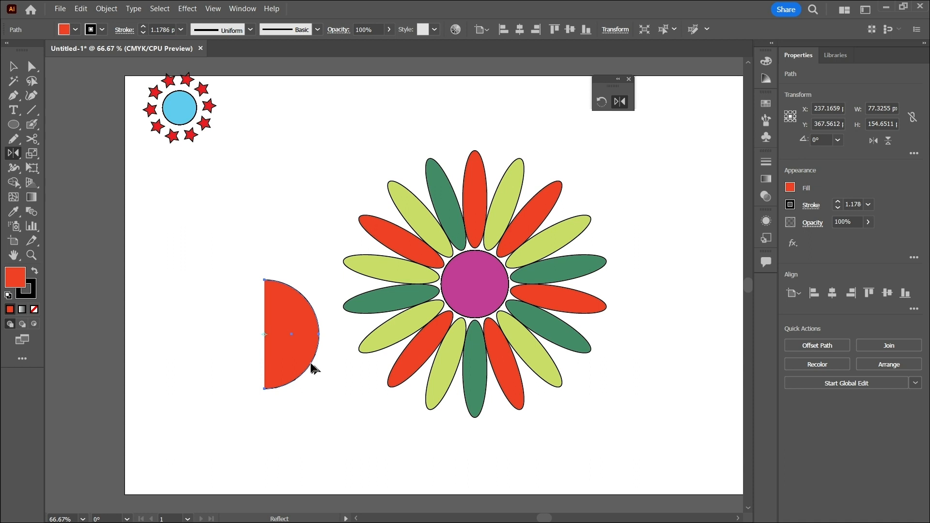
drag(257, 315, 280, 306)
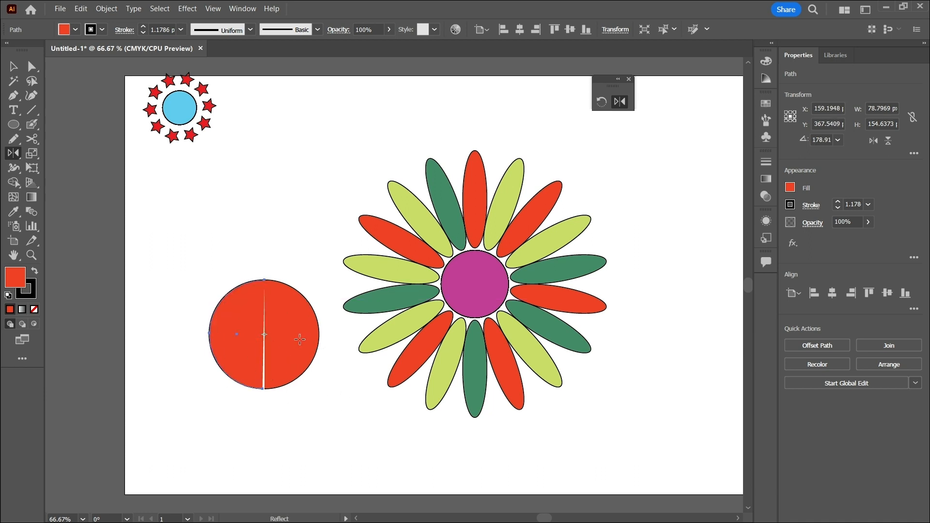
- Reflect the mirrored half about a -90.55° axis from a new reference point, and flip it freehand back to the left of the other half
alt+click(256, 316)
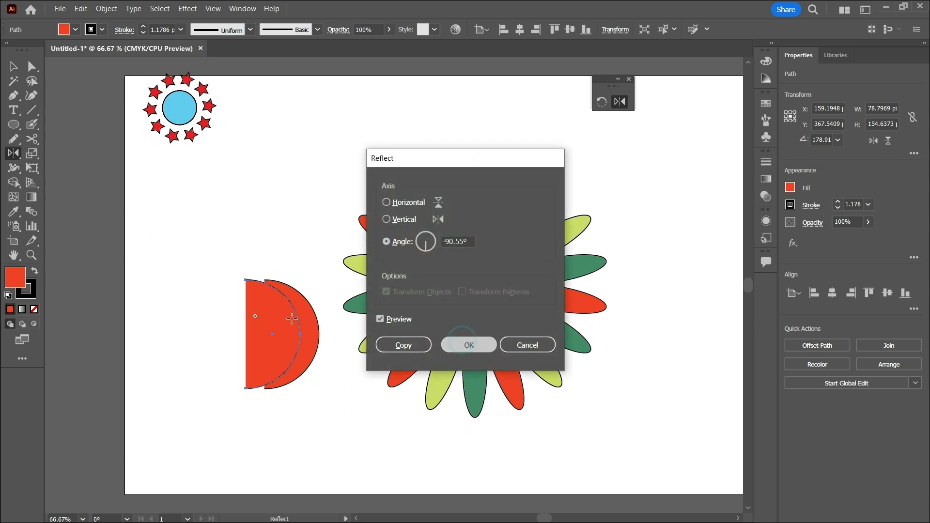
click(467, 344)
drag(291, 332, 201, 339)
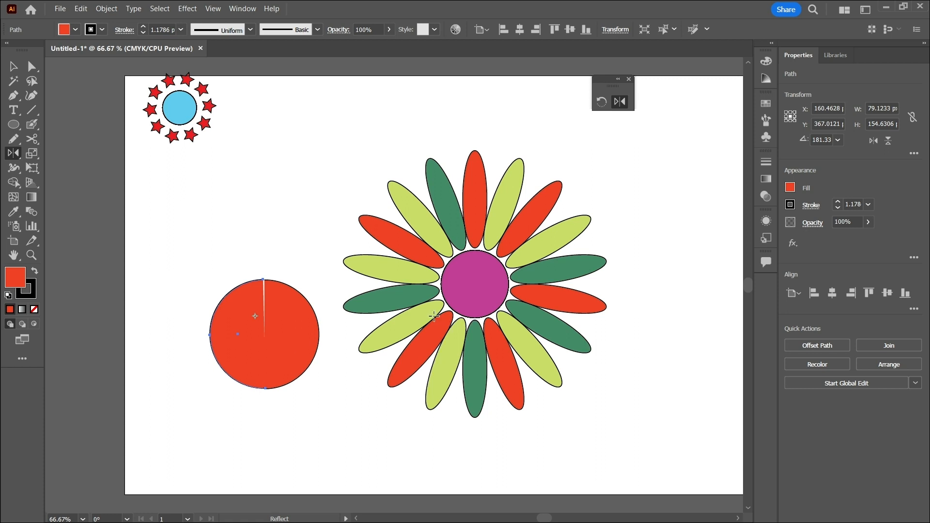
- Select the whole grouped flower without including the red circle
scroll(431, 317, right, 2)
scroll(431, 318, right, 3)
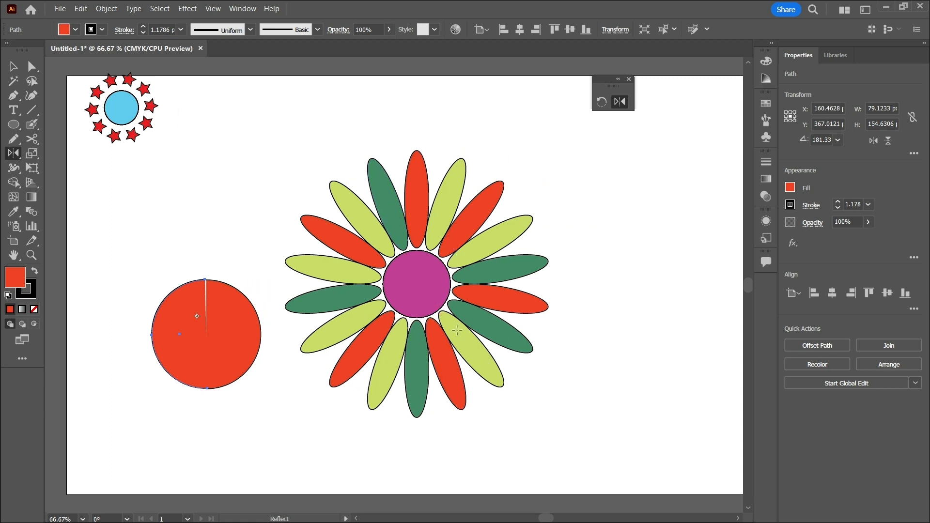
scroll(403, 289, right, 2)
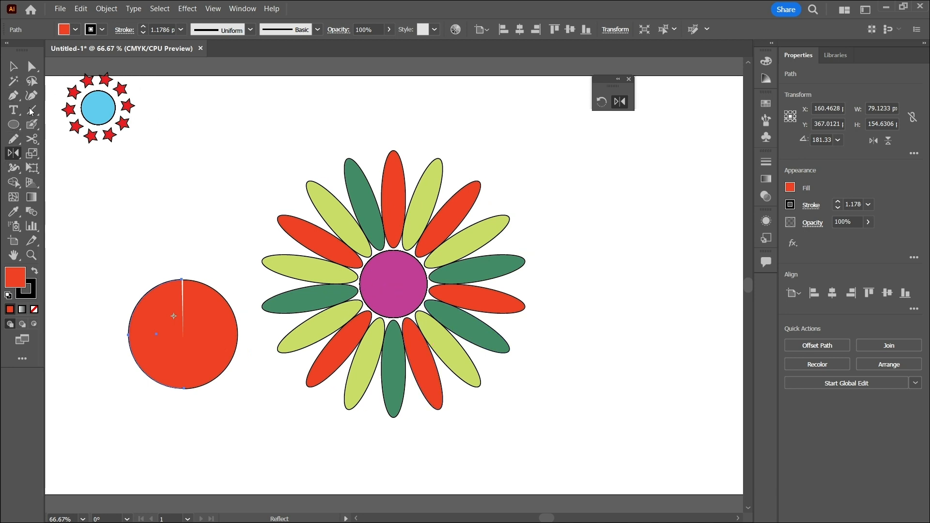
click(13, 67)
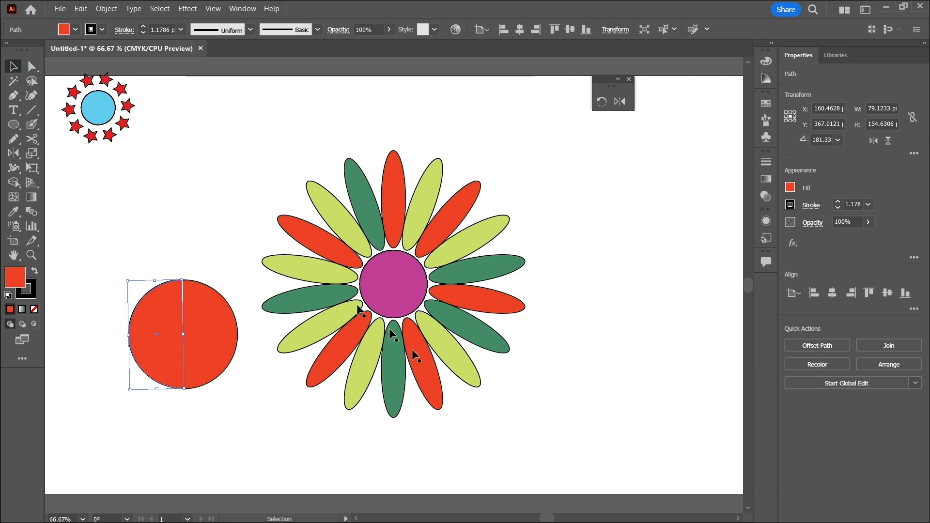
drag(272, 139, 560, 473)
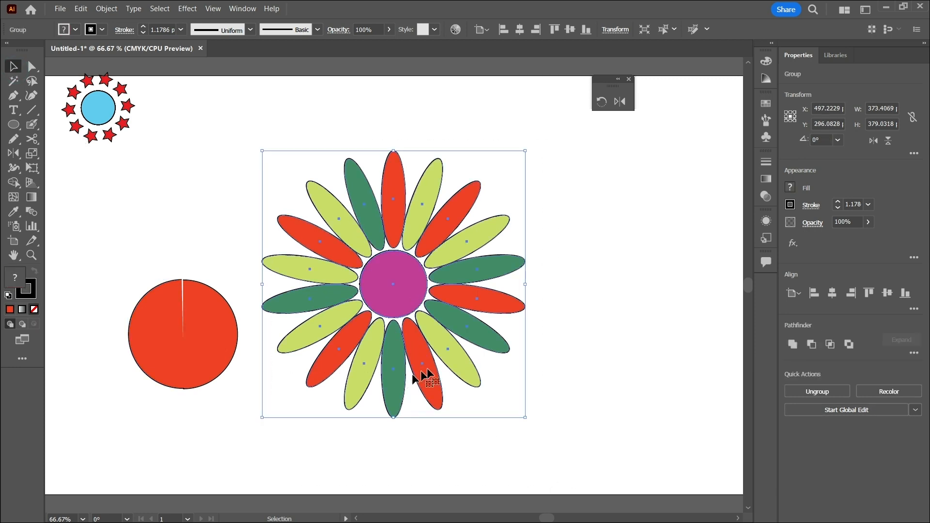
right_click(481, 165)
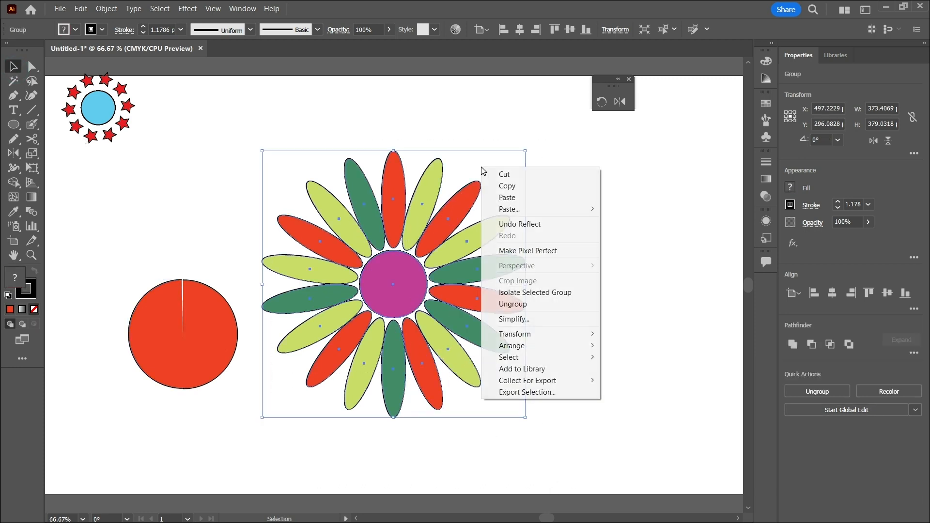
click(661, 275)
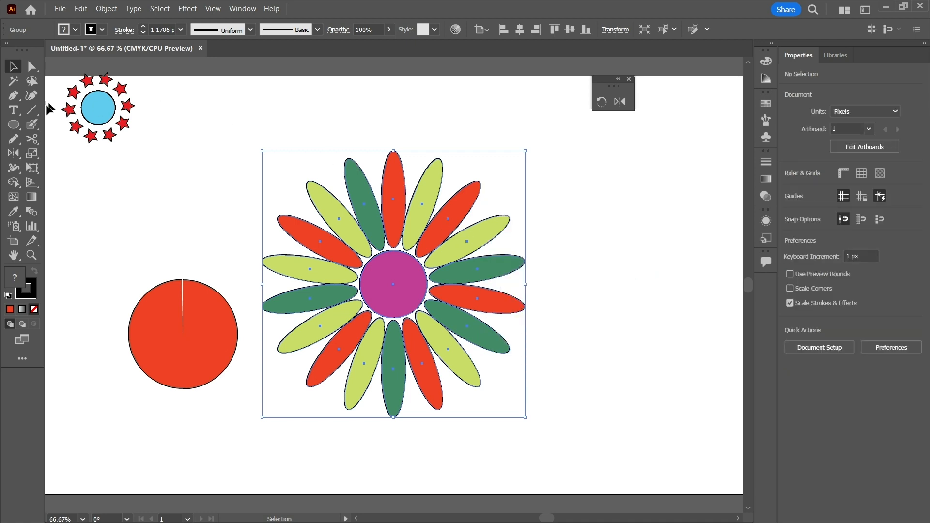
drag(256, 135, 619, 434)
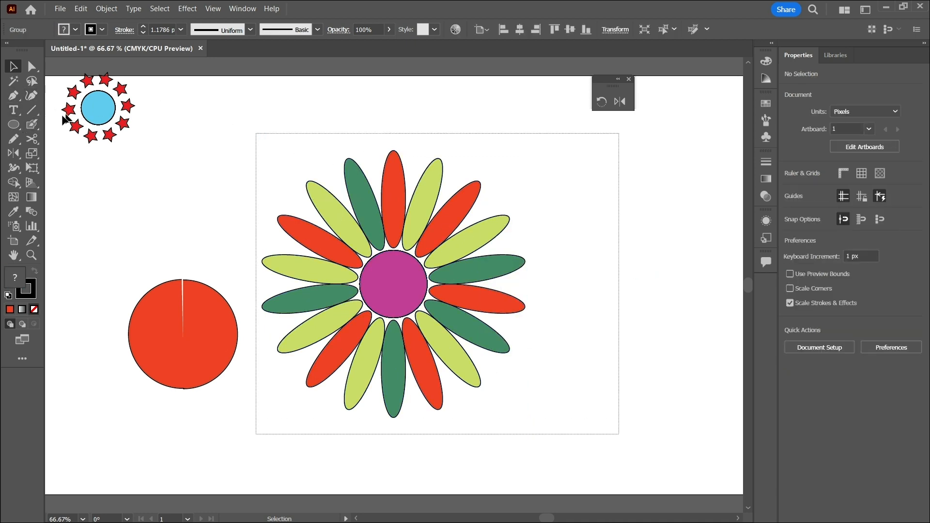
- Try to draw a vertical Pen line through the flower's center from its topmost tip, and undo it along with the anchor change on the bottom petal
click(14, 100)
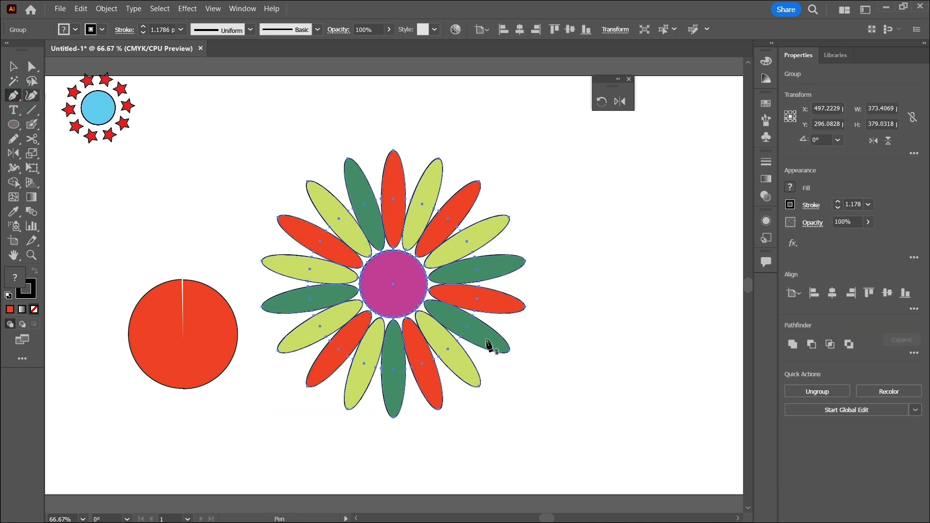
ctrl+click(394, 417)
click(393, 418)
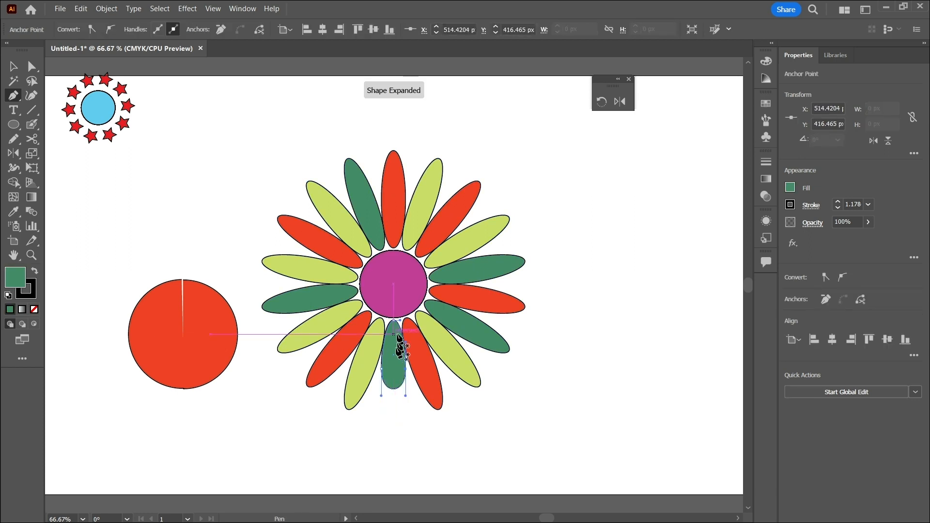
click(394, 151)
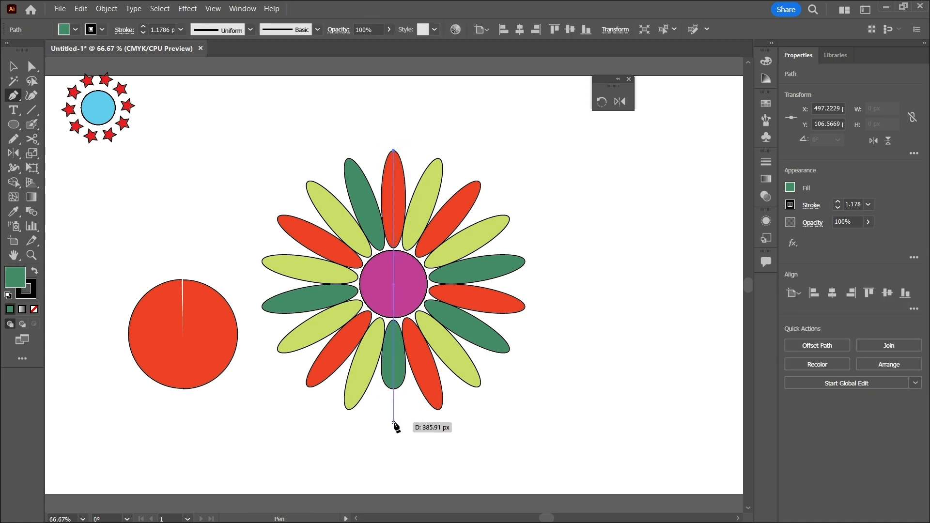
key(ctrl+z)
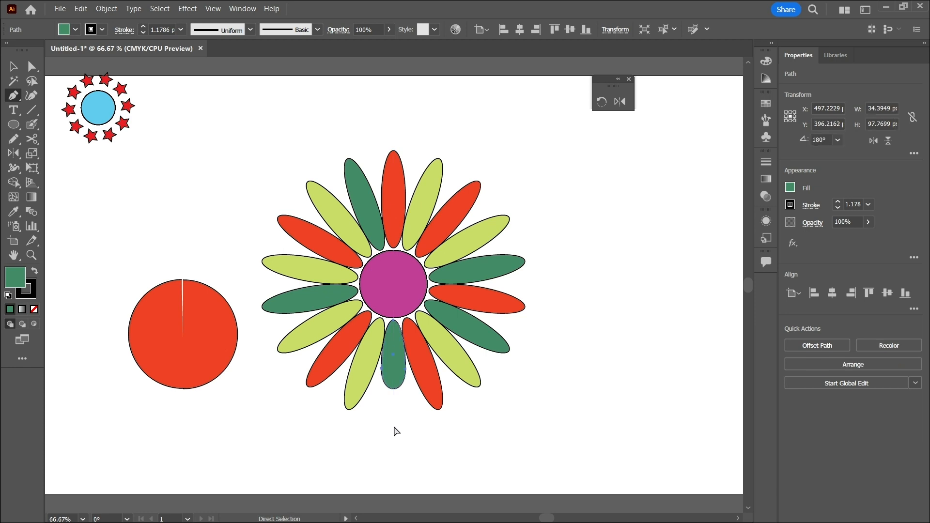
key(ctrl+z)
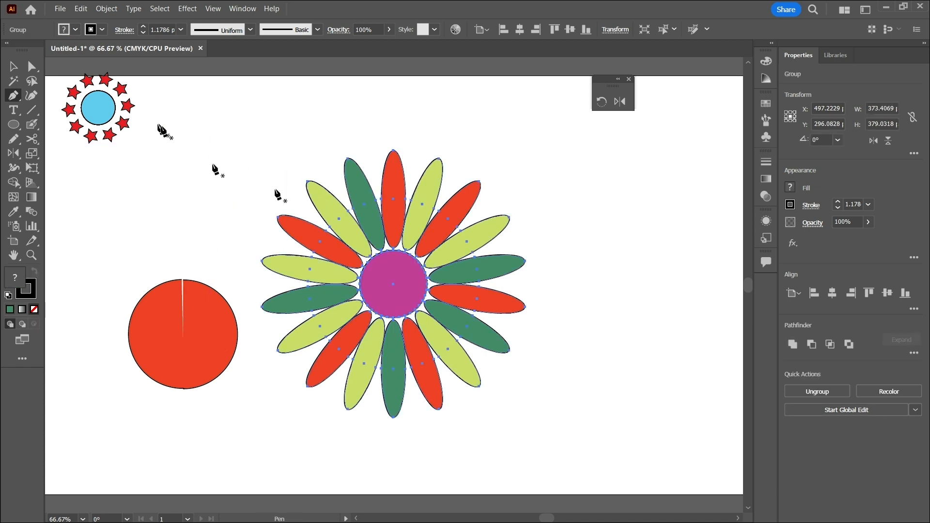
- Draw a vertical Pen line about 447 px long through the flower's center, from above the topmost petal to below the bottom petal
click(21, 69)
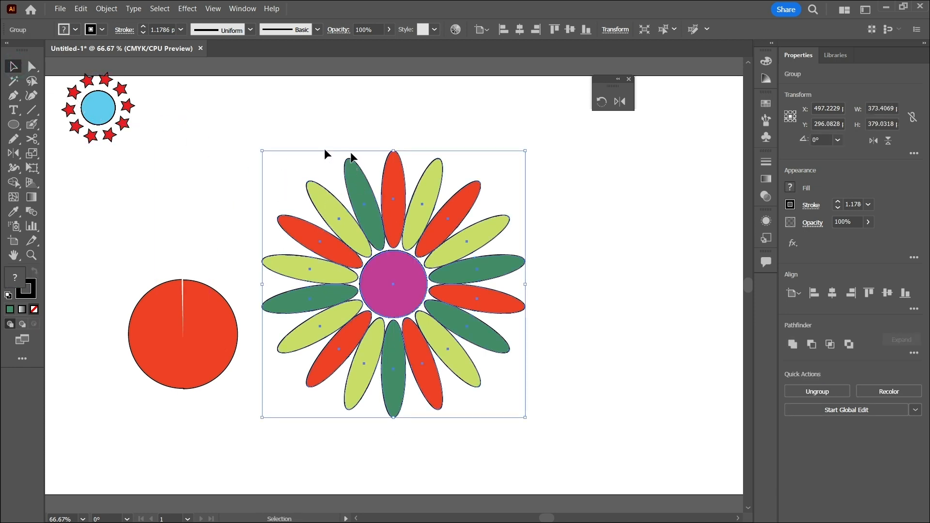
click(13, 95)
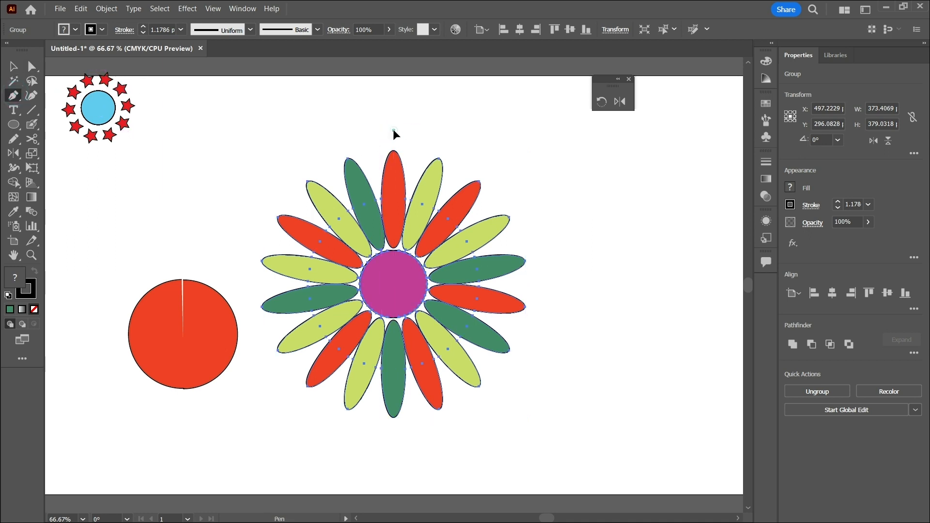
click(394, 130)
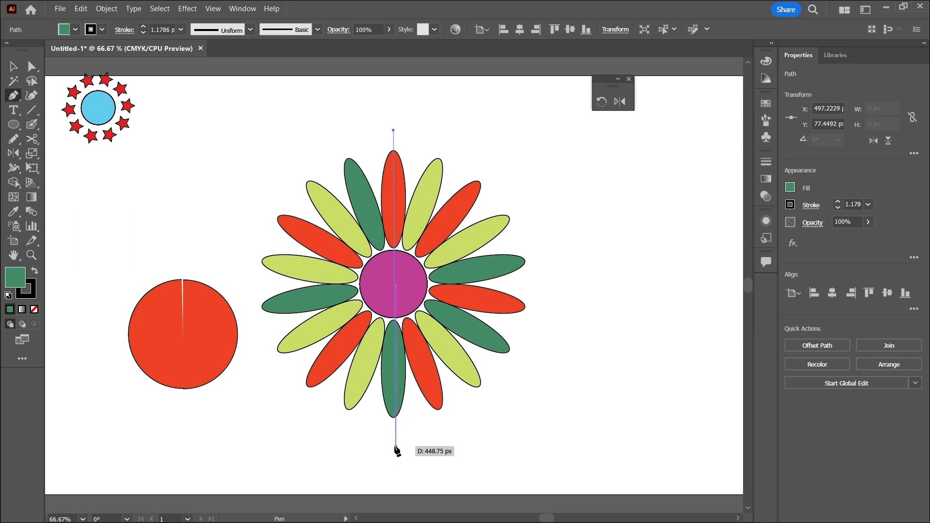
click(393, 445)
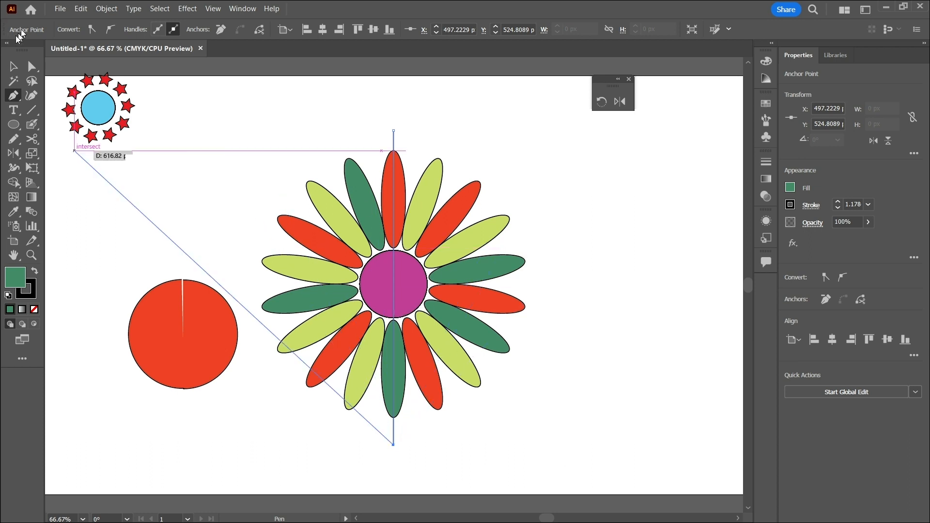
key(v)
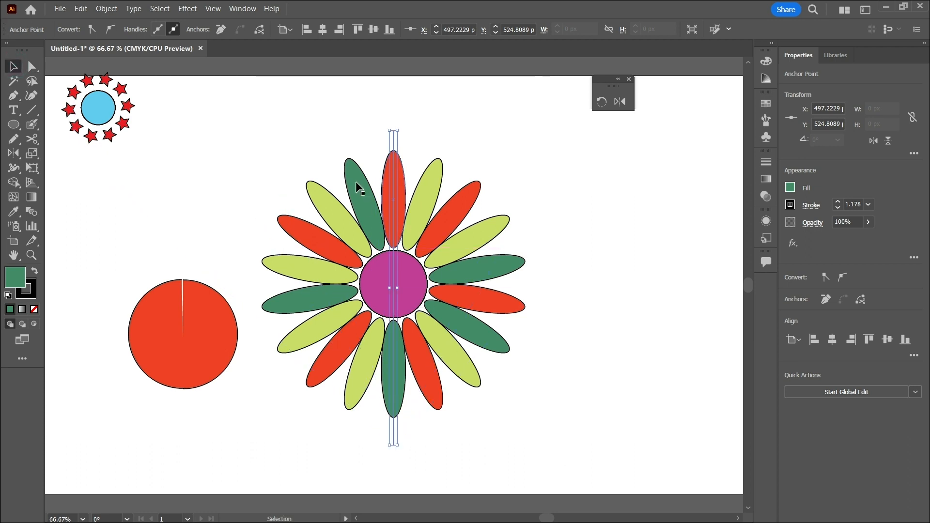
- Bring up the Pathfinder options, try Divide on the selected flower group, and move the floating options clear of the artwork
click(393, 148)
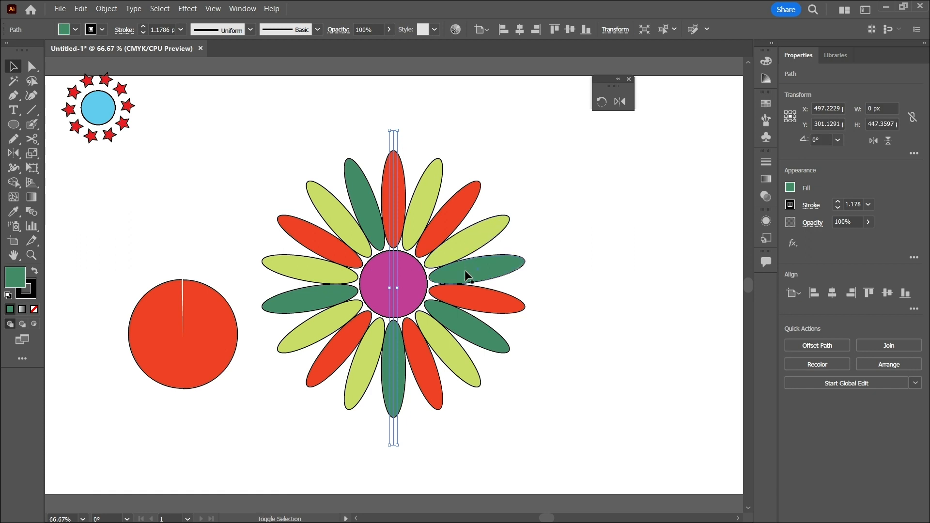
drag(285, 140, 552, 429)
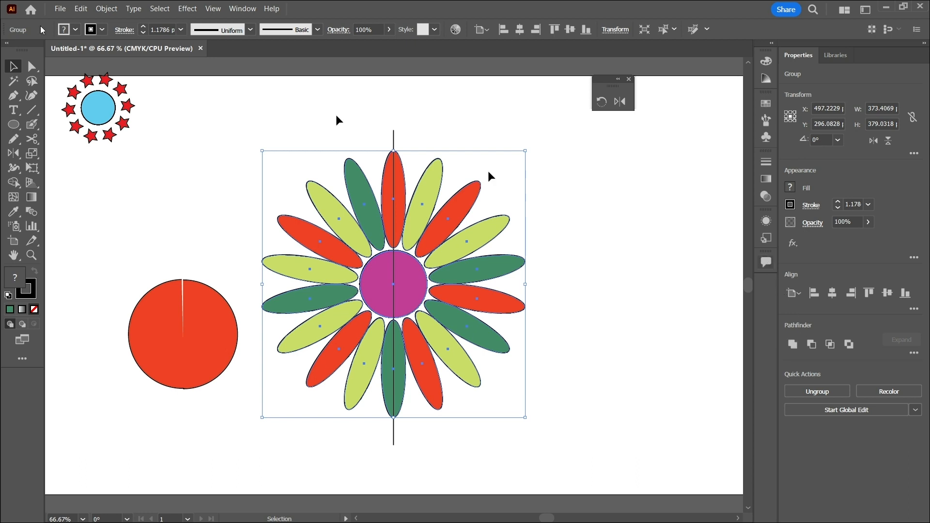
click(242, 9)
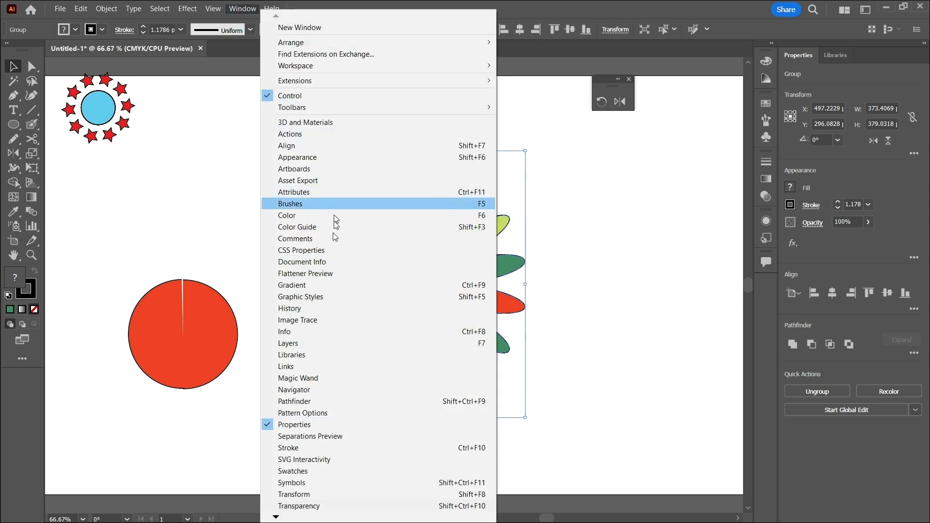
click(327, 401)
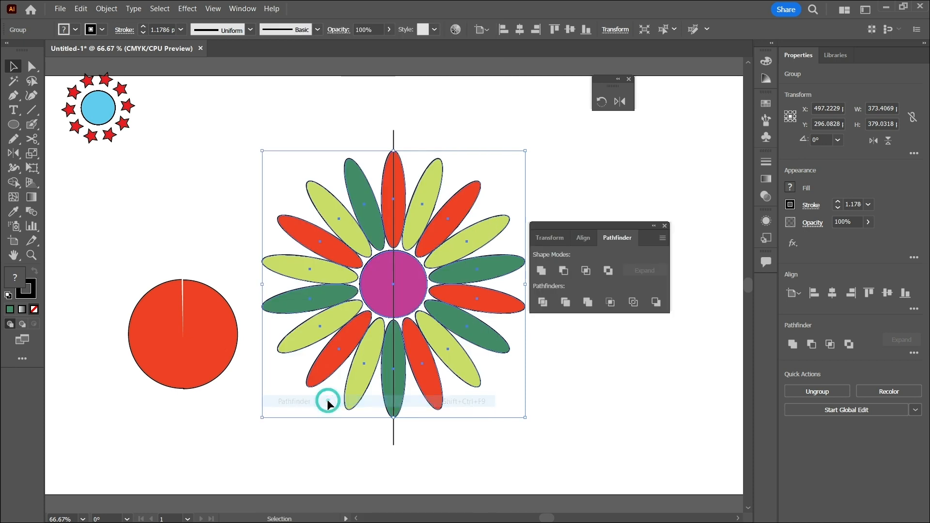
click(543, 305)
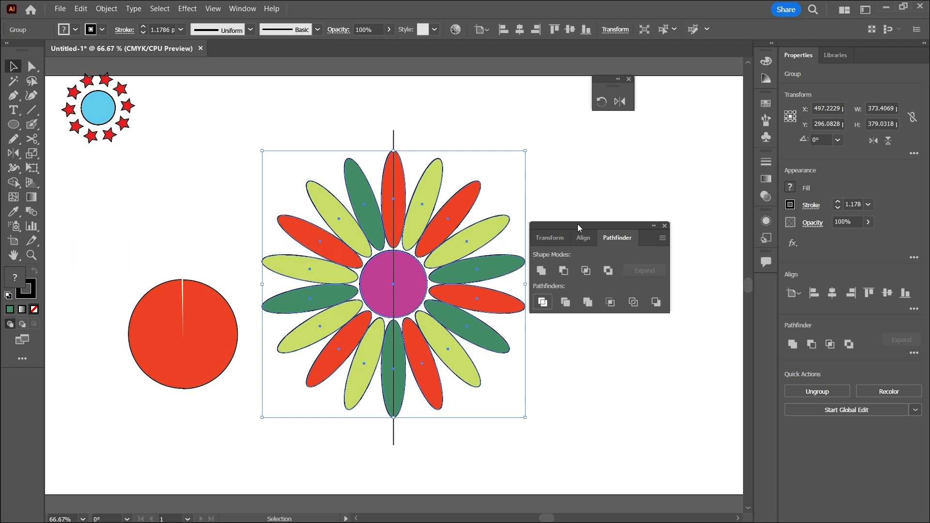
drag(577, 223, 708, 92)
- Try to select the flower's right half on its own and pull it away, moving the selection about 22 px left
drag(426, 136, 515, 441)
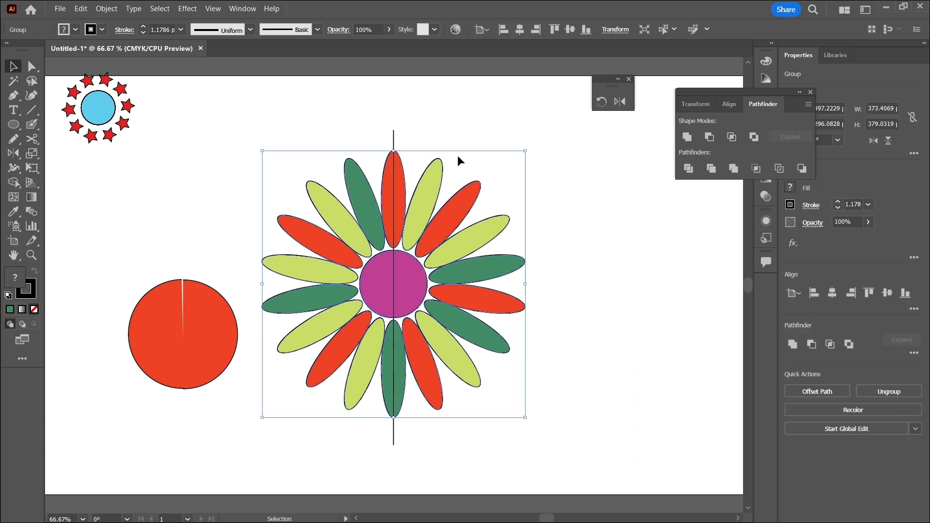
drag(403, 132, 552, 428)
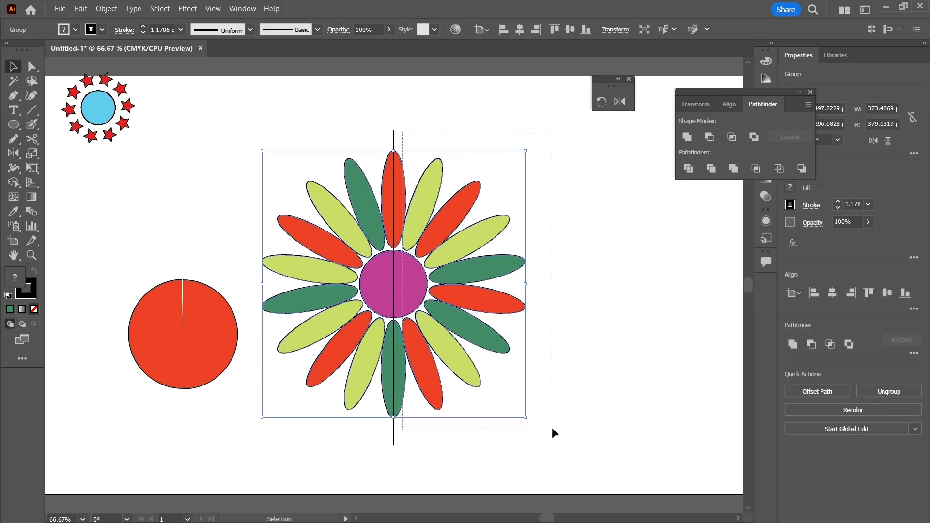
drag(460, 174, 512, 178)
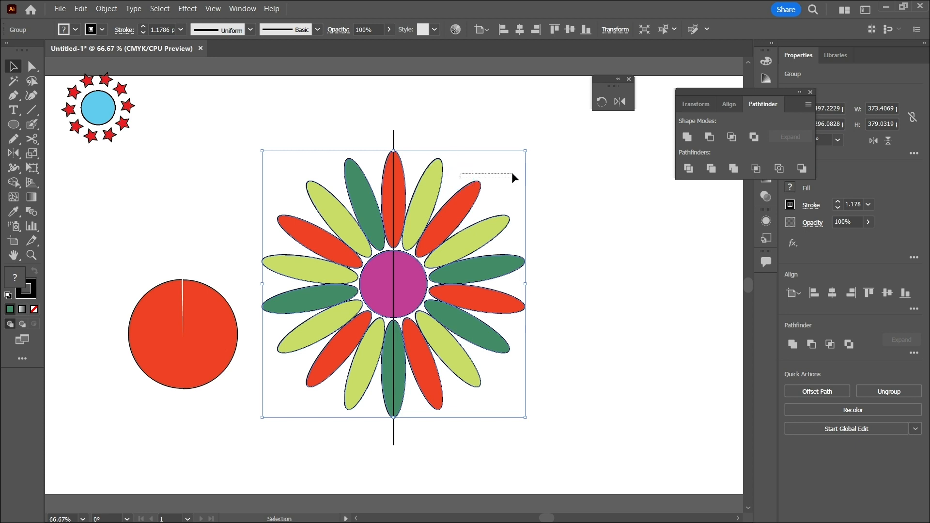
click(408, 284)
drag(418, 283, 448, 319)
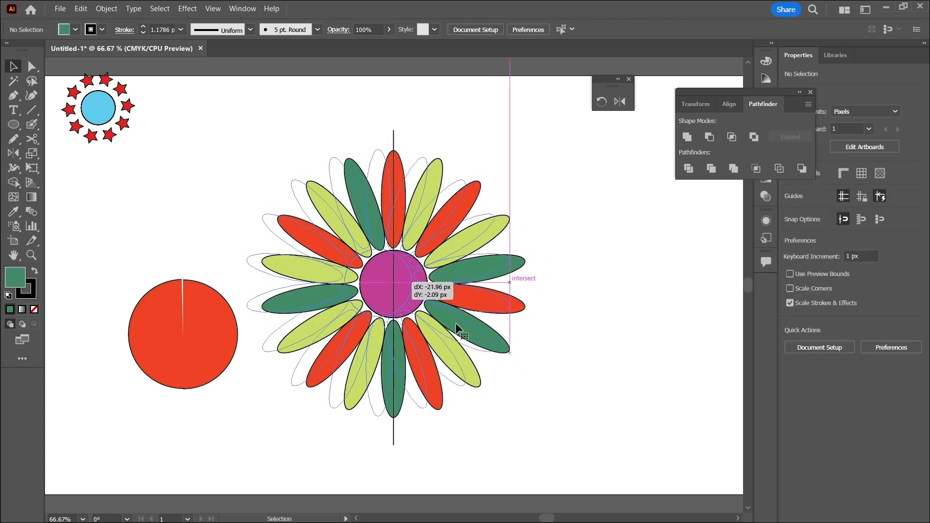
click(456, 324)
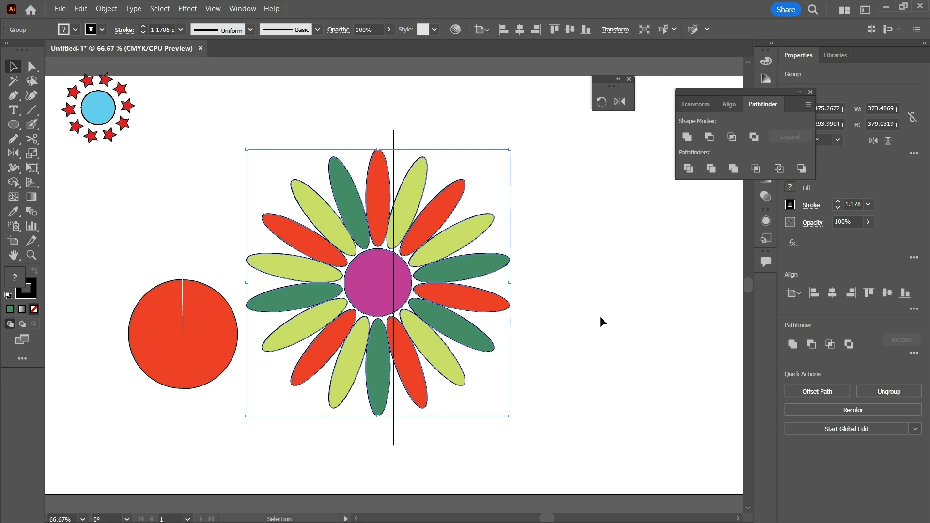
- Undo the flower's move, the Divide operation and the vertical line back to its starting anchor
key(z)
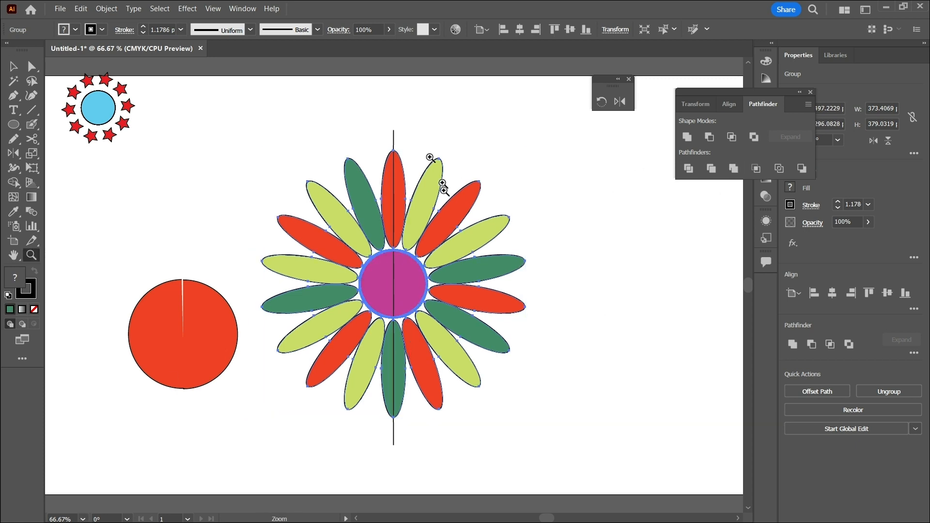
key(v)
key(ctrl+shift+g)
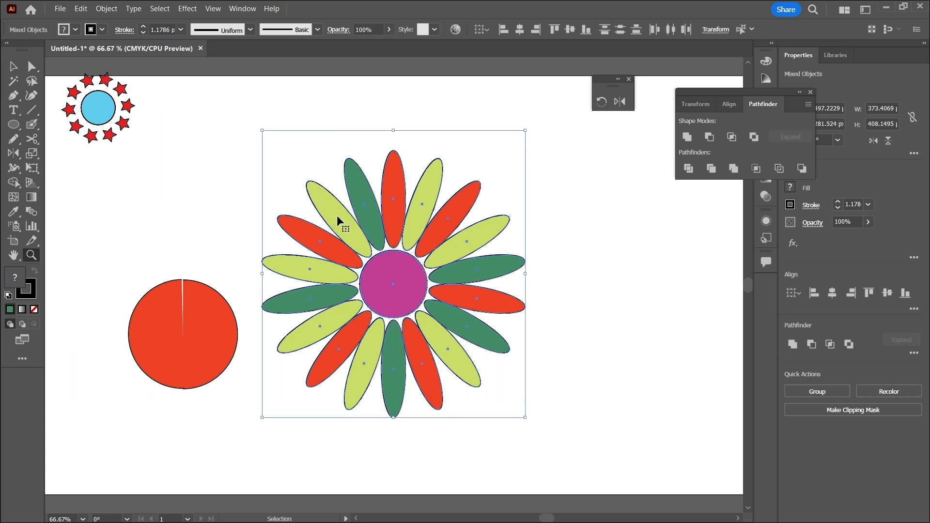
key(z)
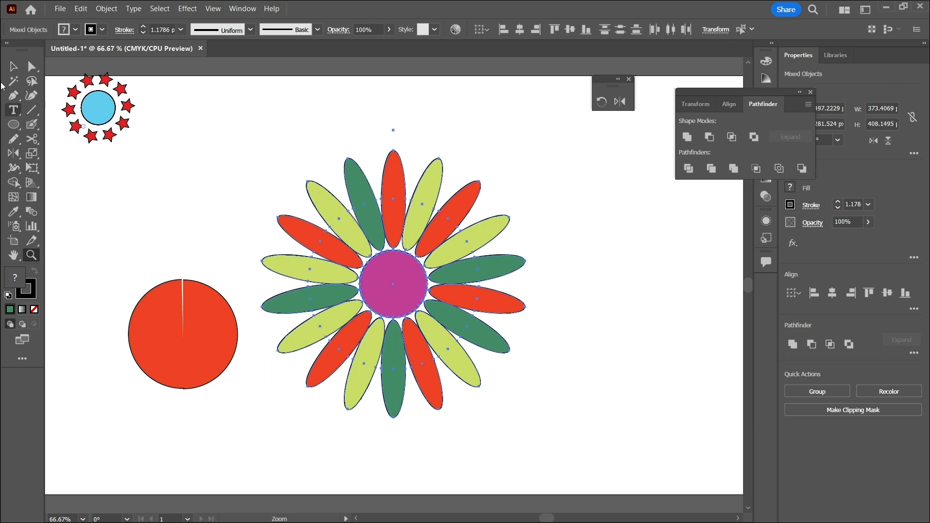
- Draw a vertical line about 438 px long through the flower's center with the Pen tool, from below the bottom petal to above the topmost petal
click(13, 96)
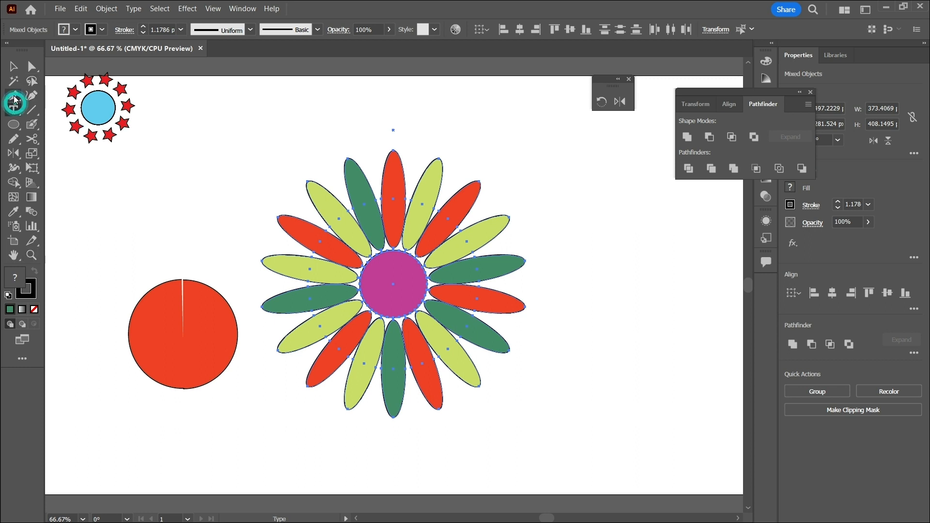
click(393, 131)
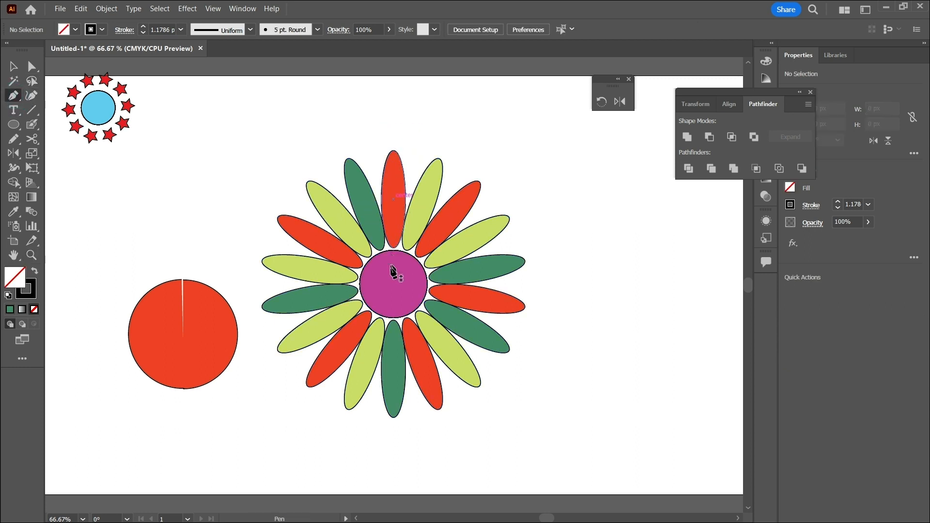
click(393, 369)
click(393, 439)
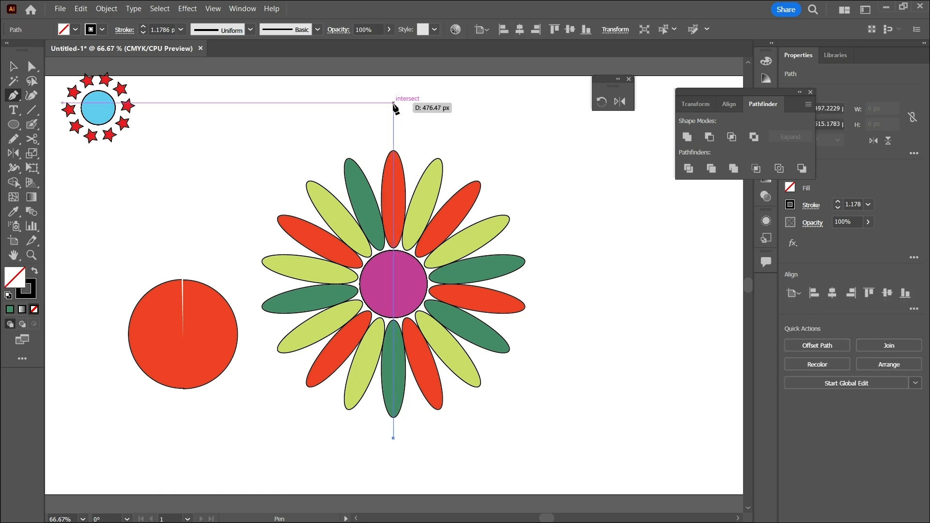
click(393, 130)
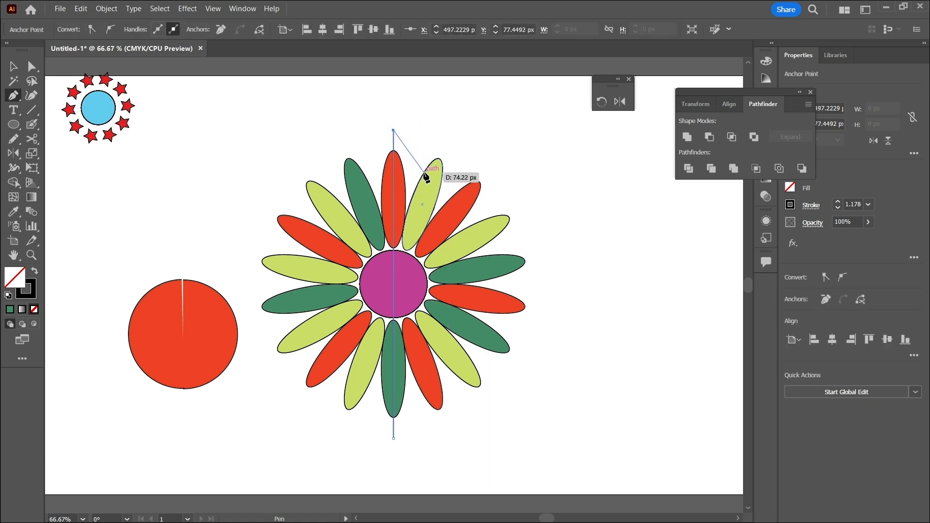
click(9, 65)
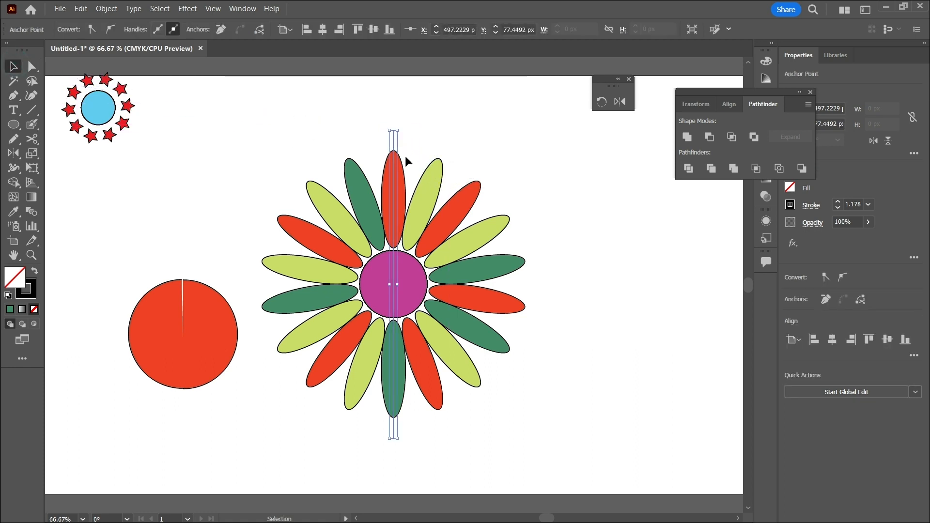
- Divide the flower along the vertical line with Pathfinder, selecting both together, and try to select the right half
click(394, 156)
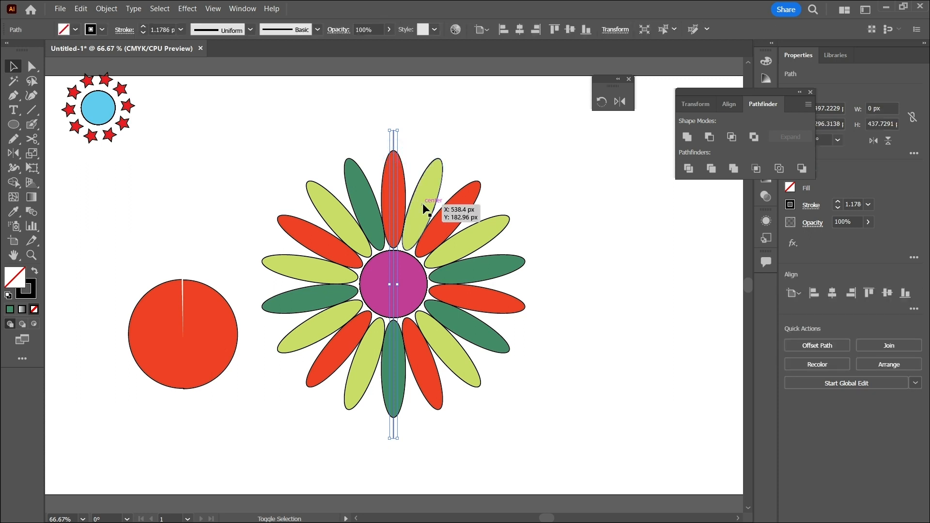
shift+click(378, 282)
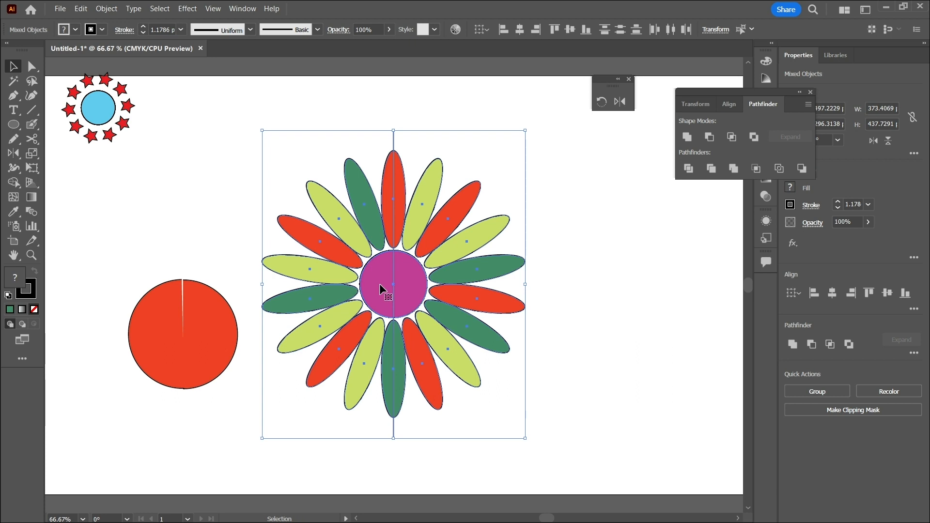
click(688, 169)
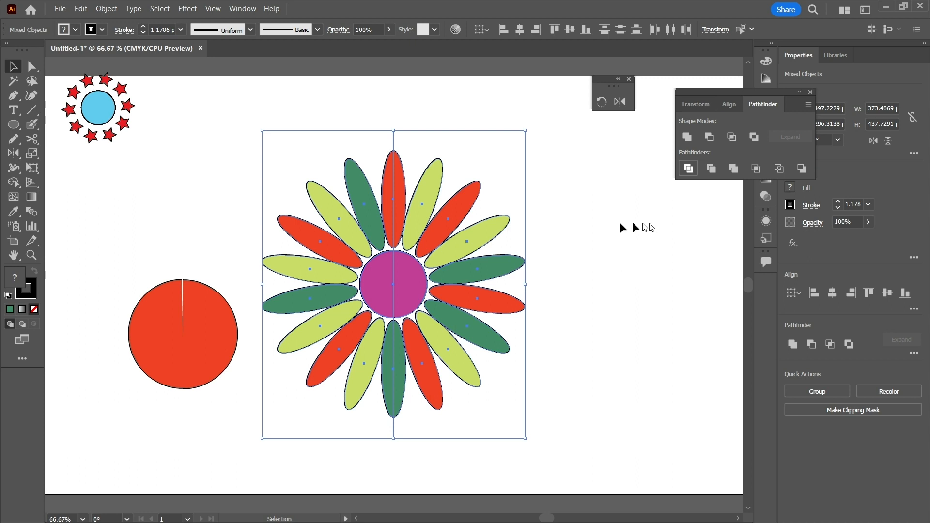
click(690, 169)
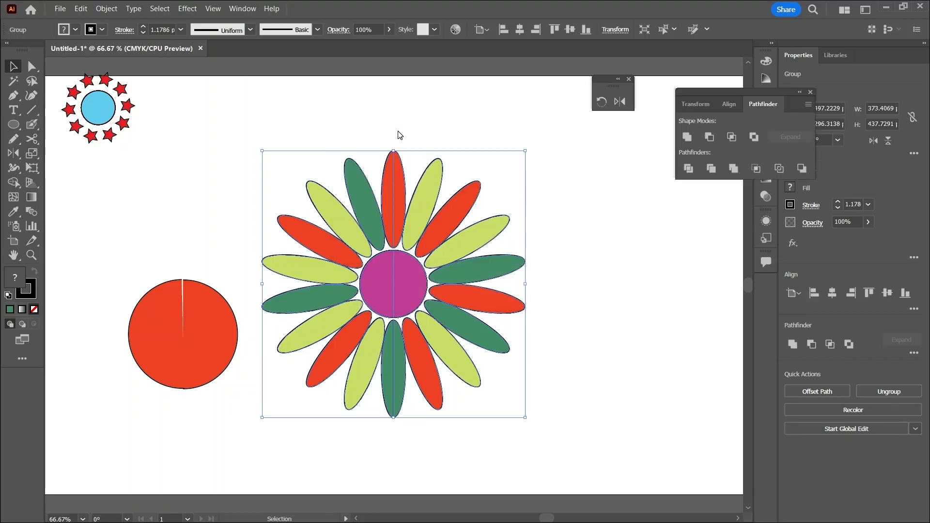
drag(396, 137, 527, 414)
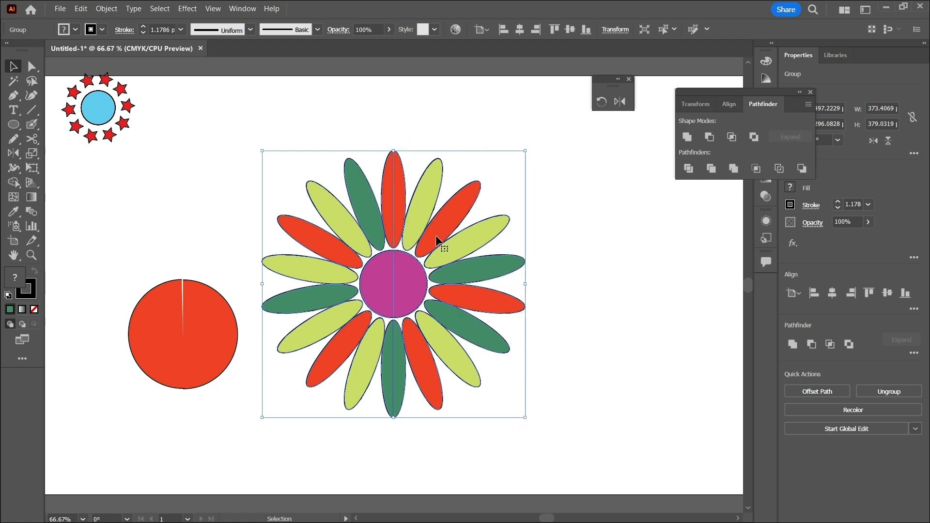
drag(398, 137, 528, 427)
- Cut the flower's outline with the Scissors tool at the topmost petal's upper tip and the bottom petal's lower tip
click(39, 139)
click(83, 153)
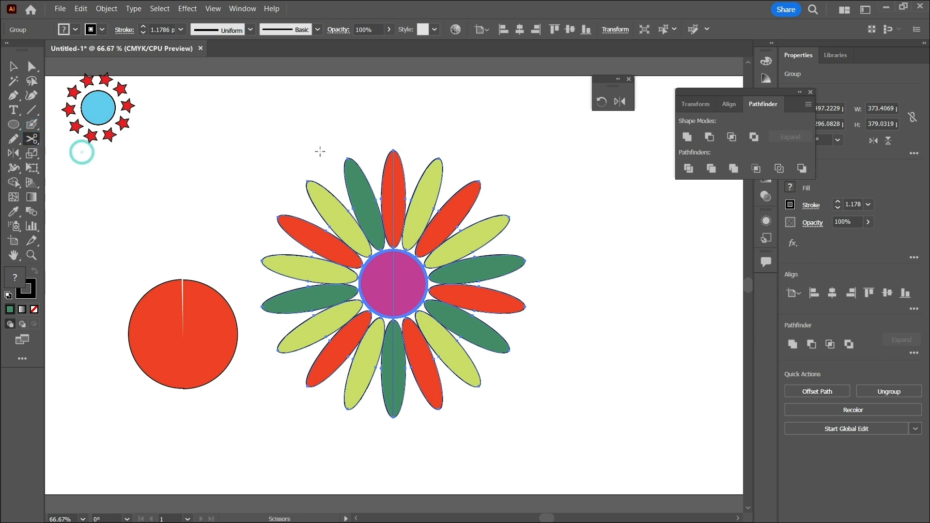
click(393, 151)
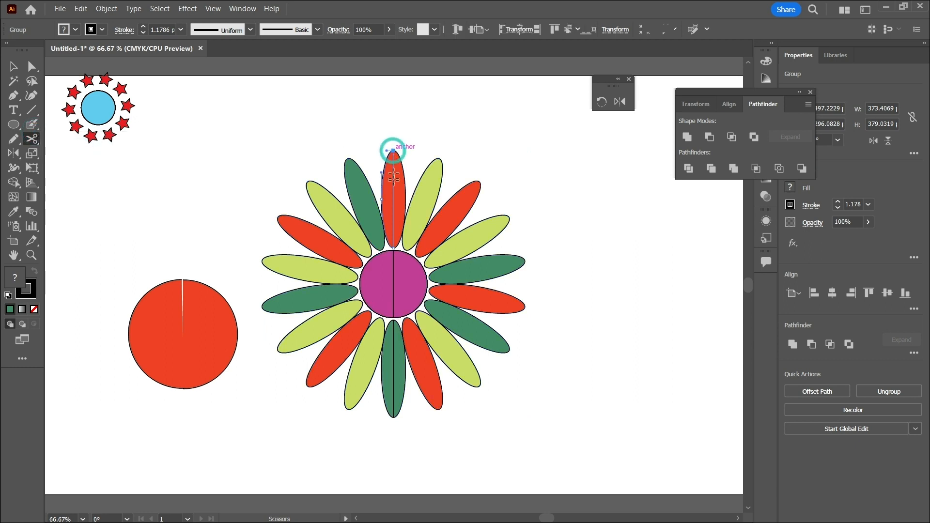
click(394, 416)
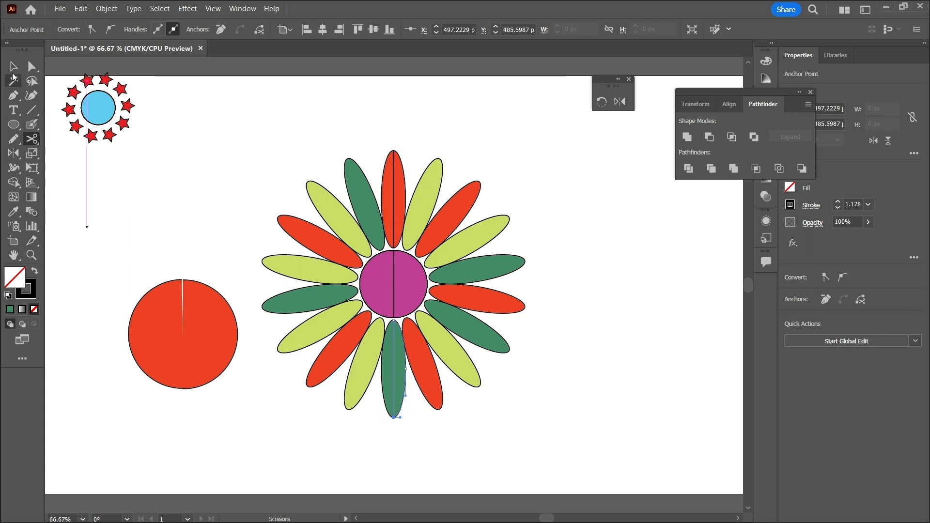
- Try to select the flower's right half and pull it away, moving the selection about 13 px right and 13 px up
click(13, 72)
drag(404, 141, 516, 453)
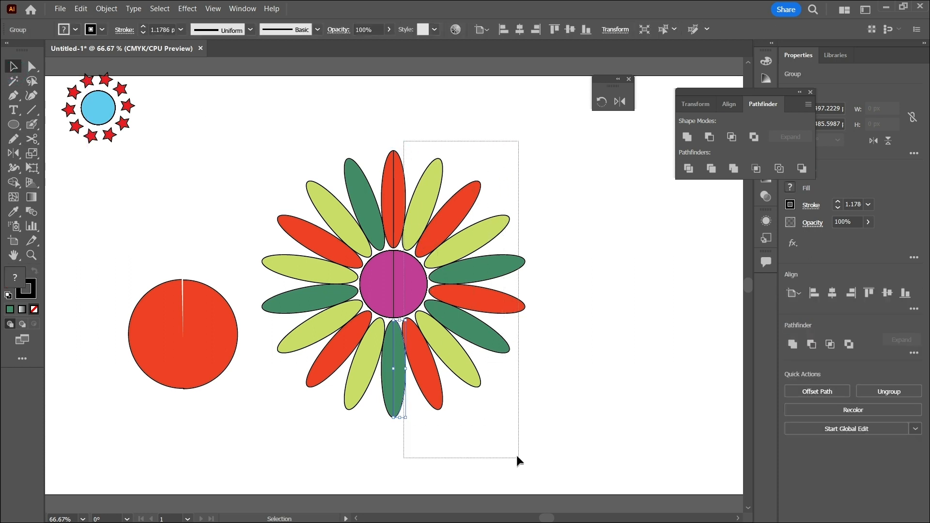
drag(439, 234, 752, 245)
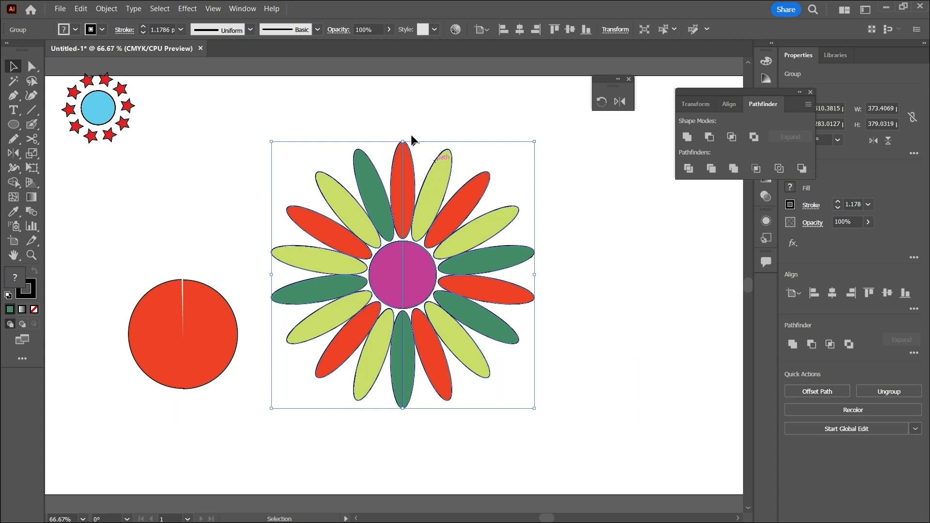
drag(408, 126, 489, 312)
- Isolate the right half of the flower's pink center circle and move it slightly right and up from the other half
double_click(419, 276)
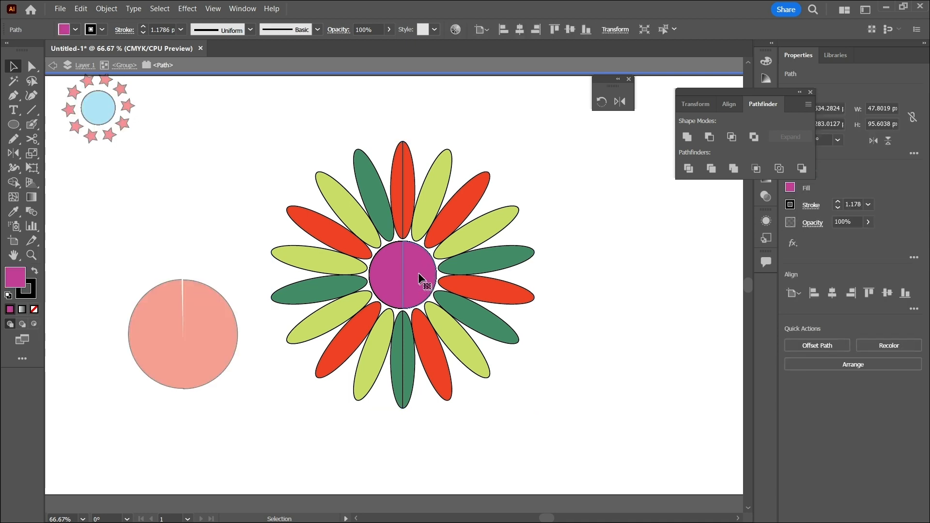
double_click(420, 275)
drag(423, 277, 420, 271)
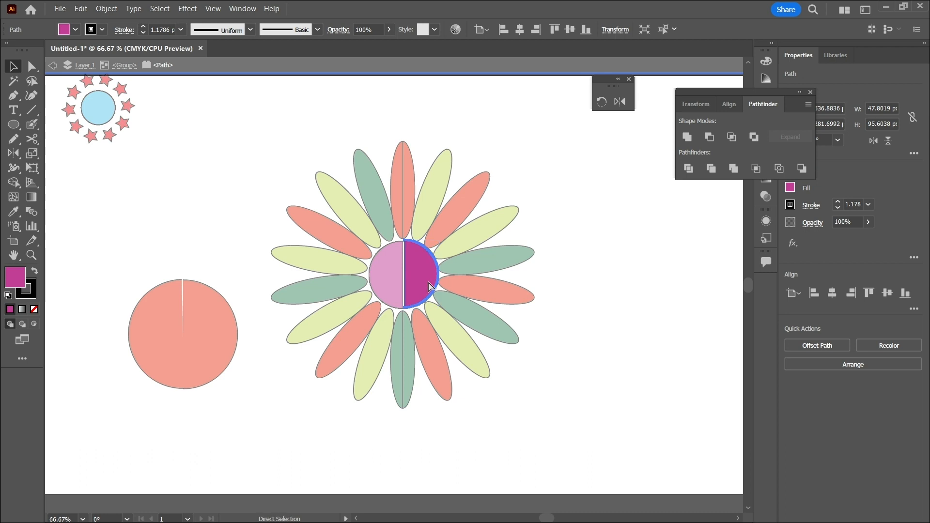
- Leave isolation mode on the pink half circle and try to select only the flower's right half
key(v)
drag(417, 126, 517, 453)
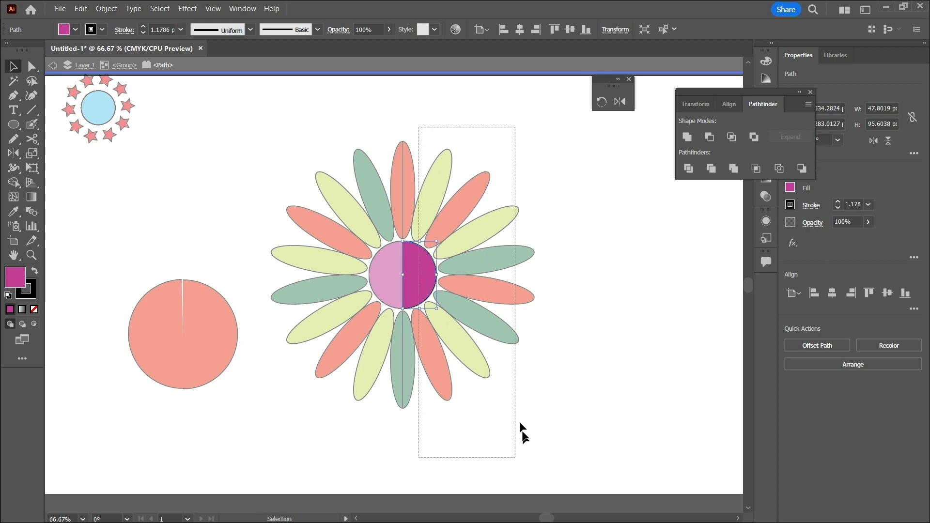
double_click(391, 137)
drag(462, 329, 533, 431)
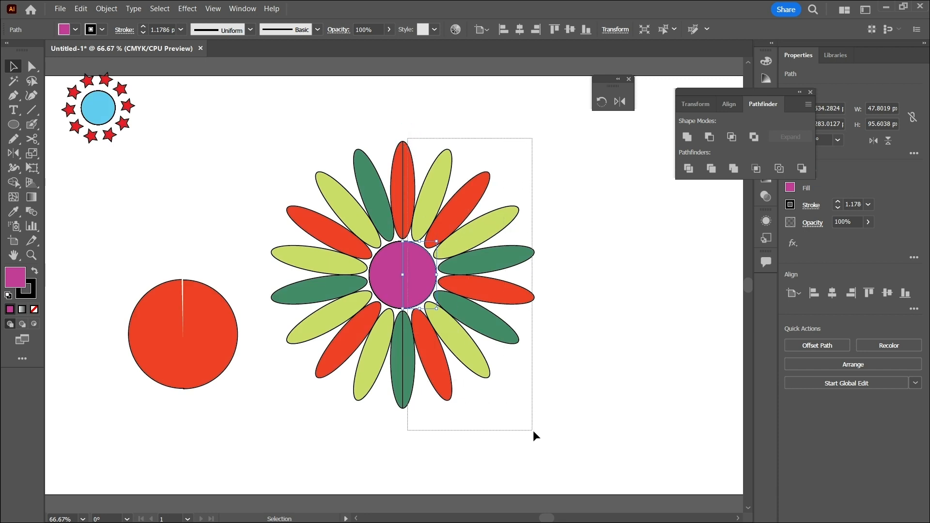
click(430, 219)
click(514, 168)
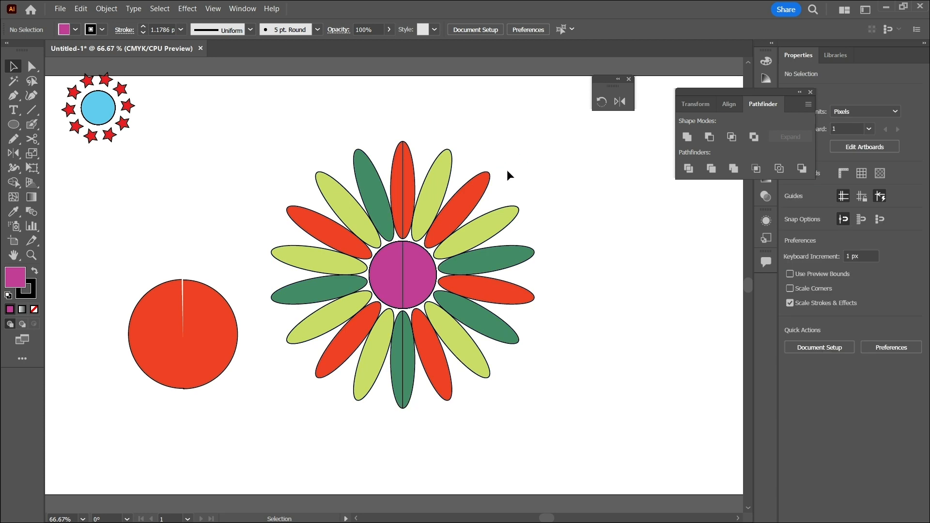
- Select the whole divided flower and ungroup it into separate pieces
right_click(455, 372)
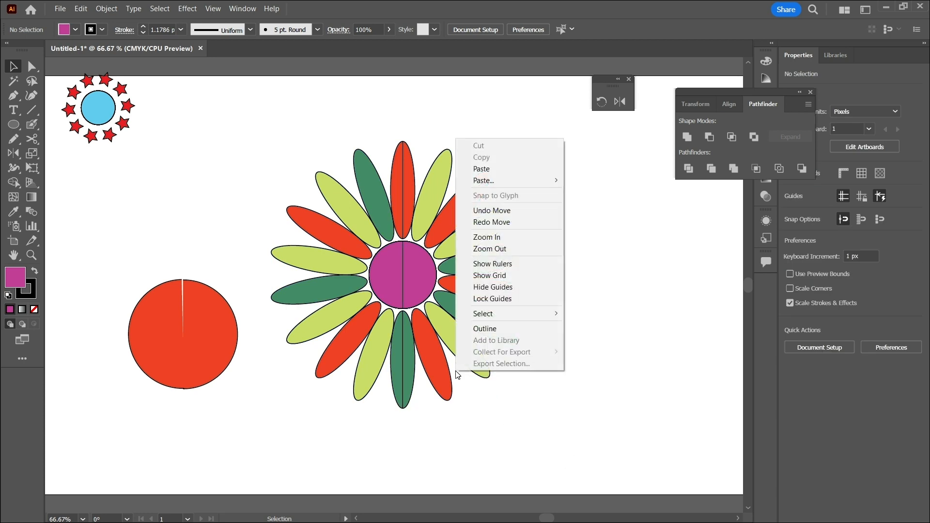
right_click(416, 278)
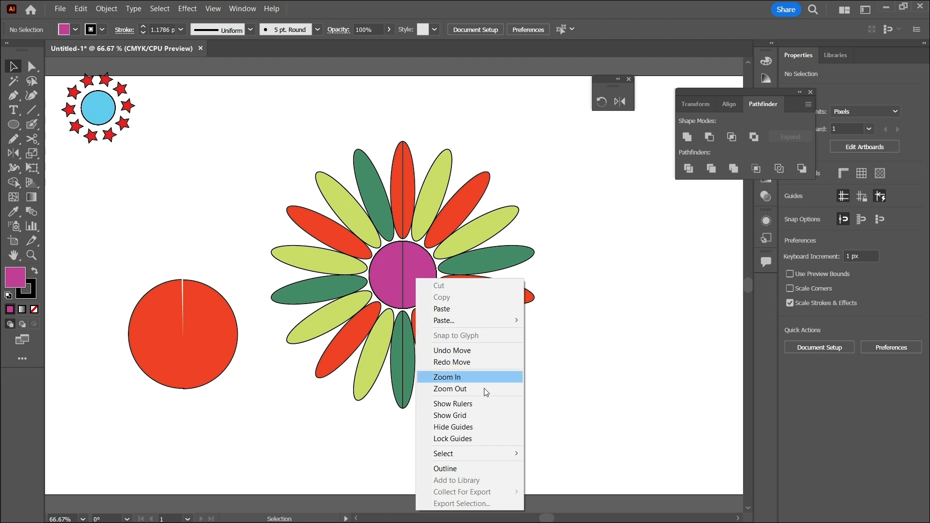
drag(288, 105, 574, 445)
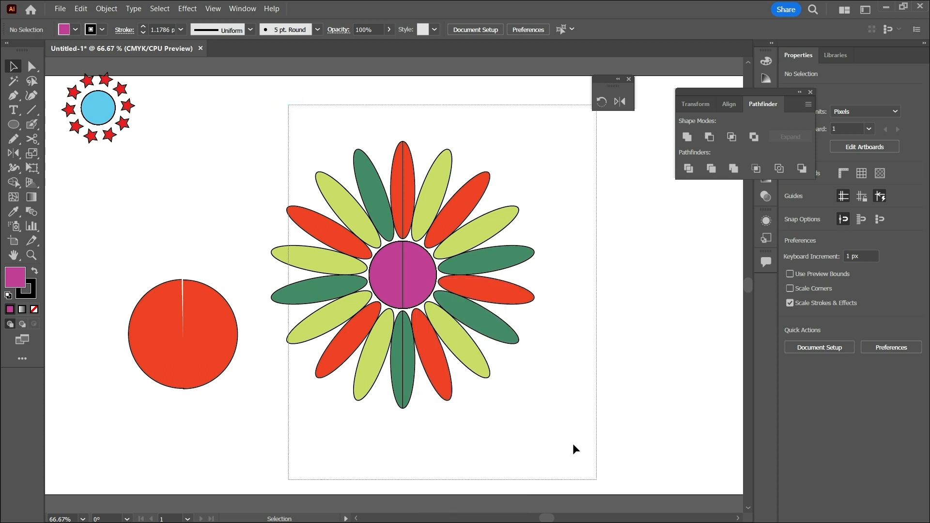
click(425, 267)
right_click(426, 266)
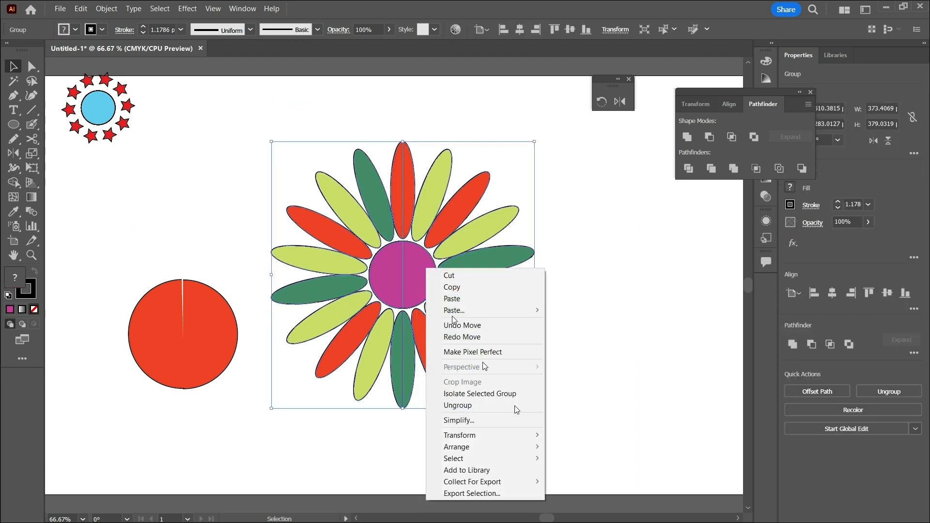
click(509, 407)
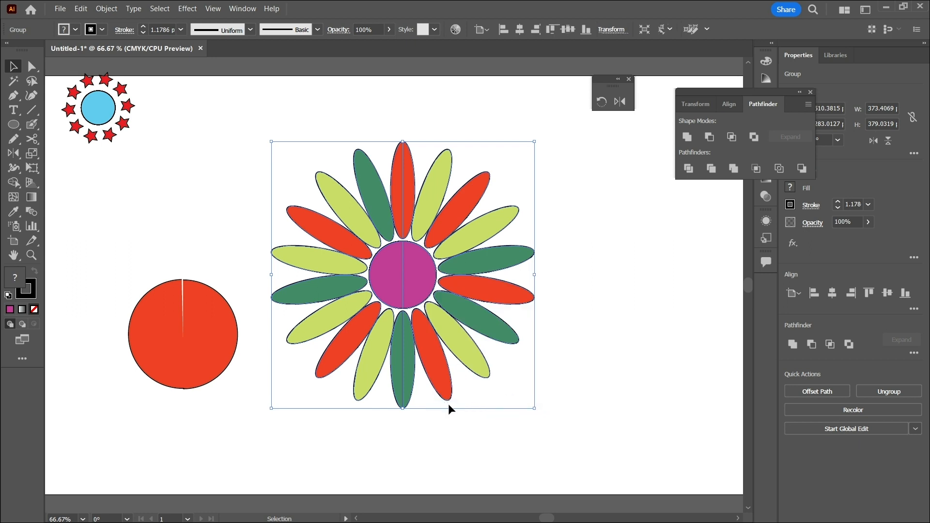
- Move the flower's right half about 211 px right and 34 px down, and delete the left half that remains
drag(530, 408, 527, 410)
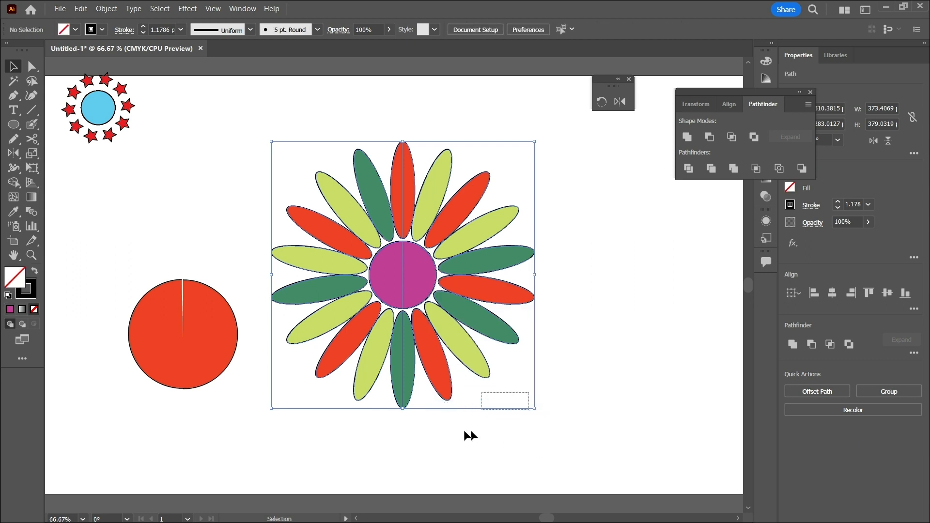
drag(422, 450, 547, 316)
drag(516, 154, 504, 187)
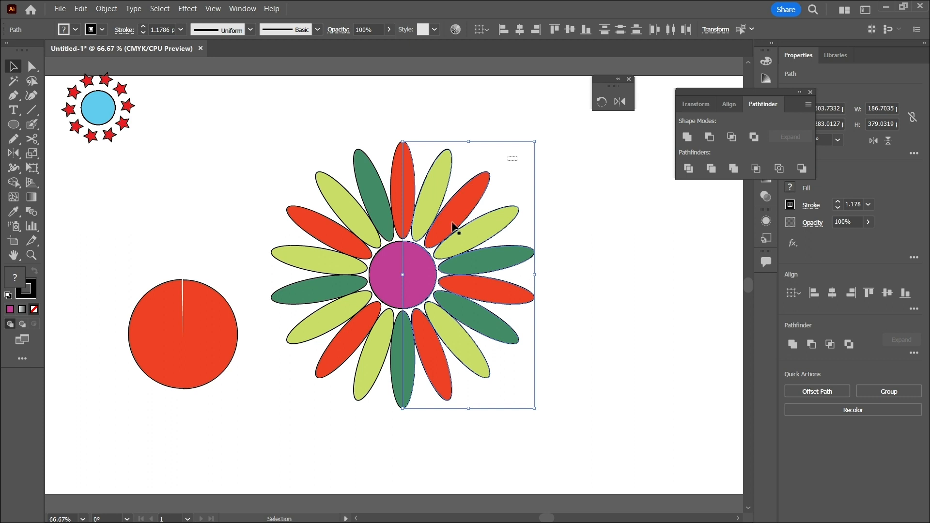
drag(413, 134, 480, 393)
drag(424, 342, 570, 303)
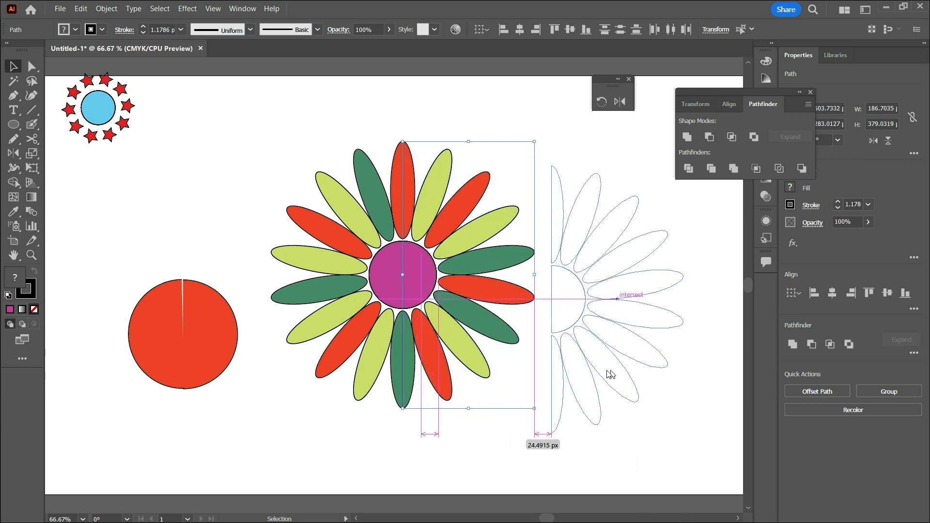
drag(258, 134, 505, 417)
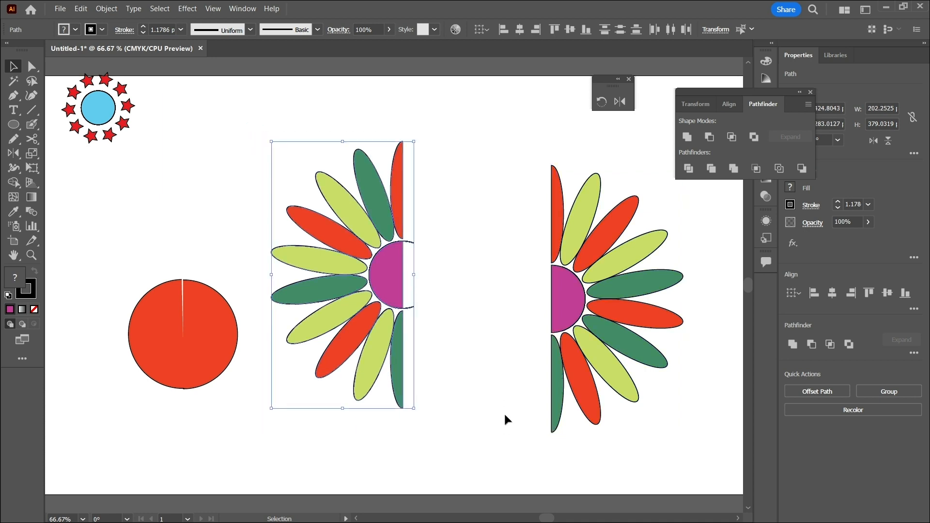
key(Delete)
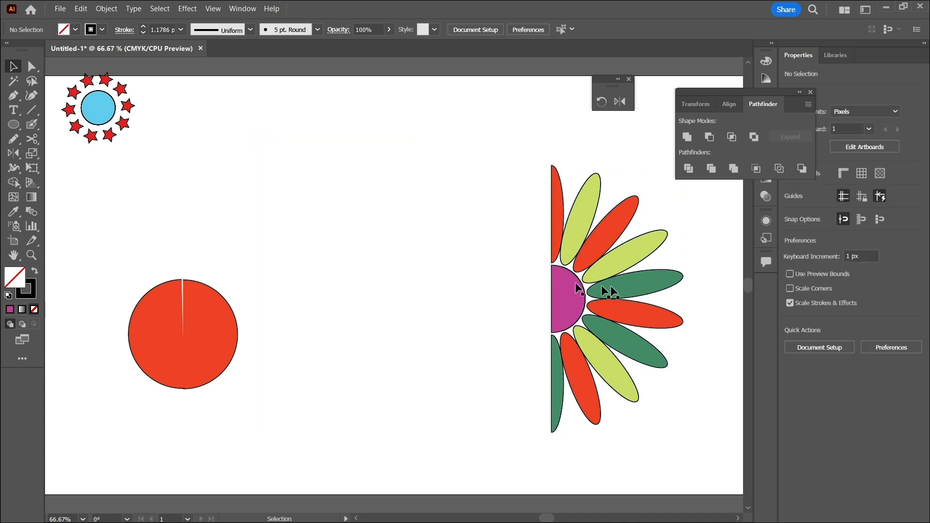
drag(571, 304, 452, 272)
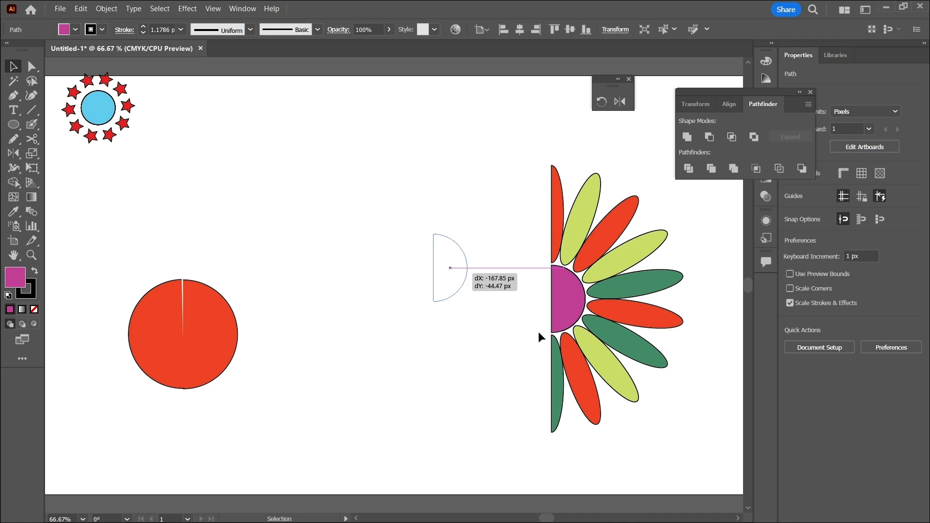
key(ctrl+z)
right_click(563, 307)
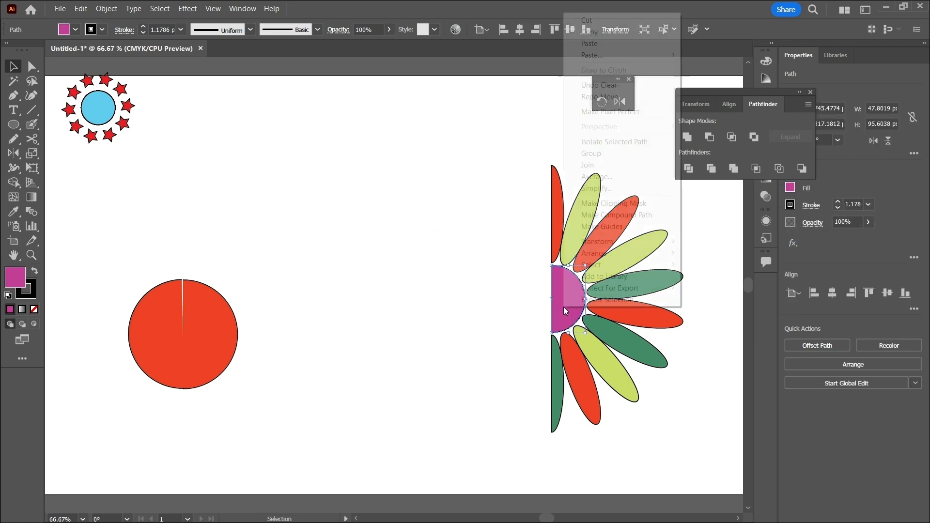
click(486, 228)
- Group all pieces of the half flower and move the group about 174 px left and 51 px up
drag(521, 159, 714, 473)
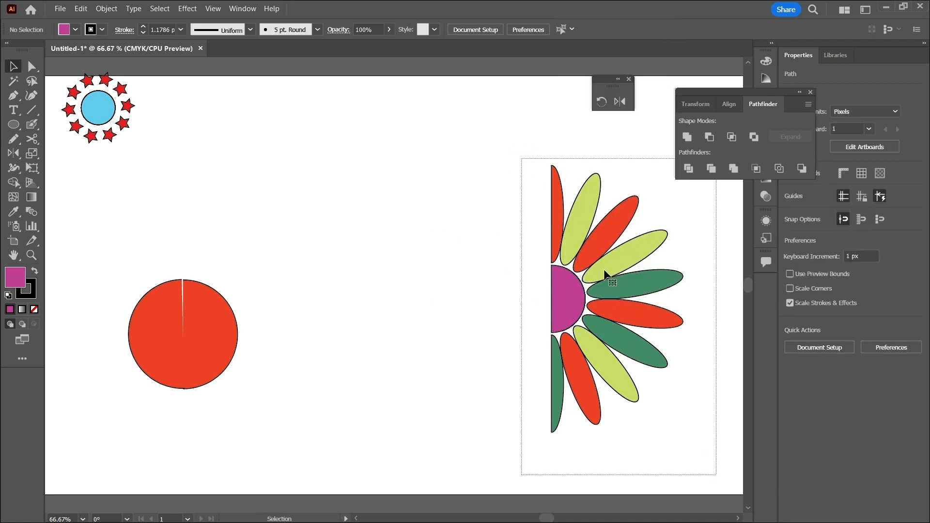
right_click(590, 250)
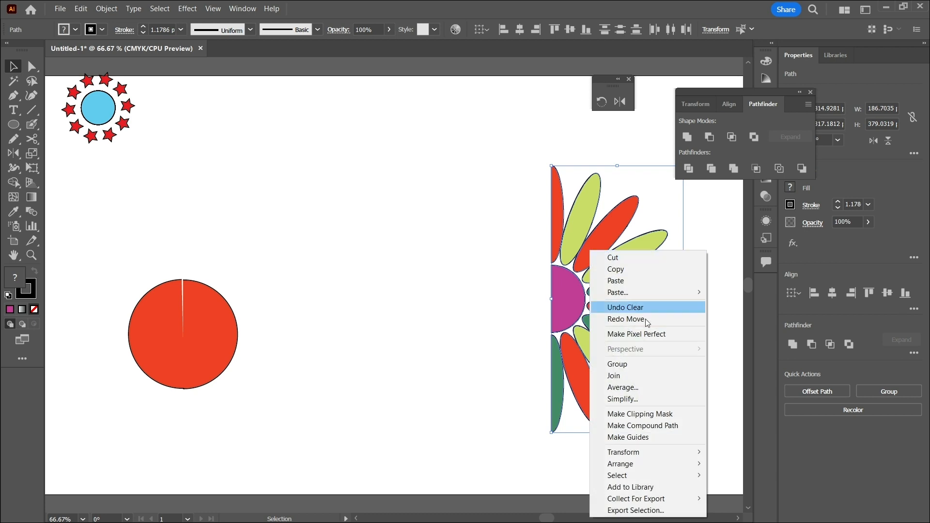
click(638, 363)
drag(572, 296, 439, 264)
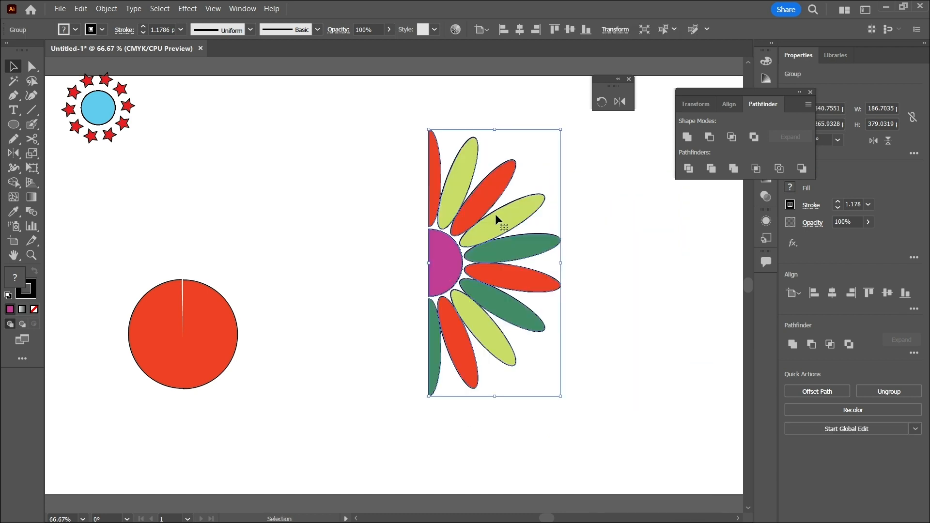
- Reflect the half flower across its straight vertical edge, pivoting at the edge's midpoint, and add a mirrored copy on the opposite side to complete the flower
click(626, 105)
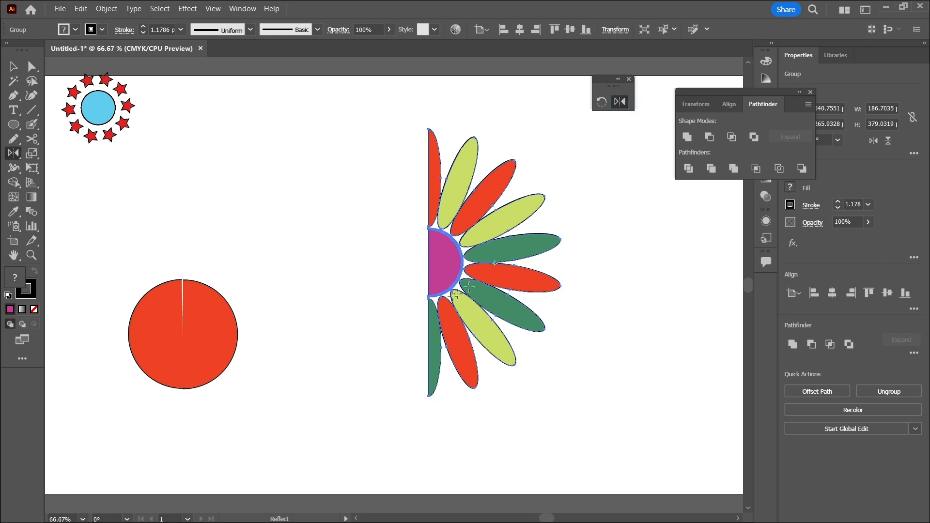
click(429, 261)
drag(432, 261, 429, 262)
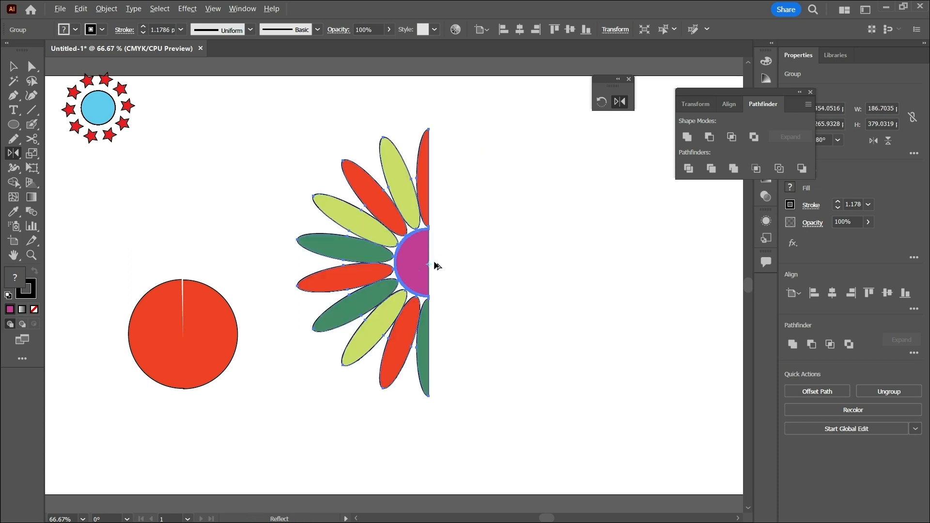
drag(461, 199, 495, 229)
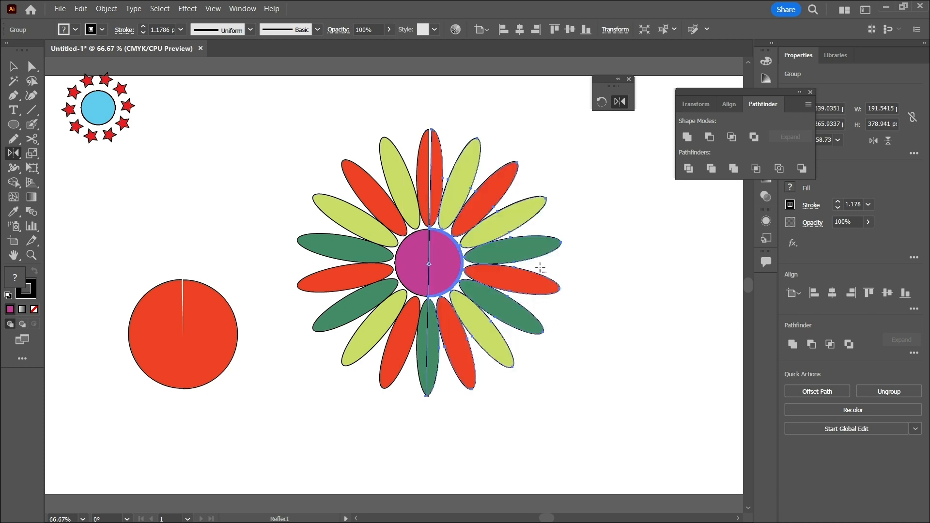